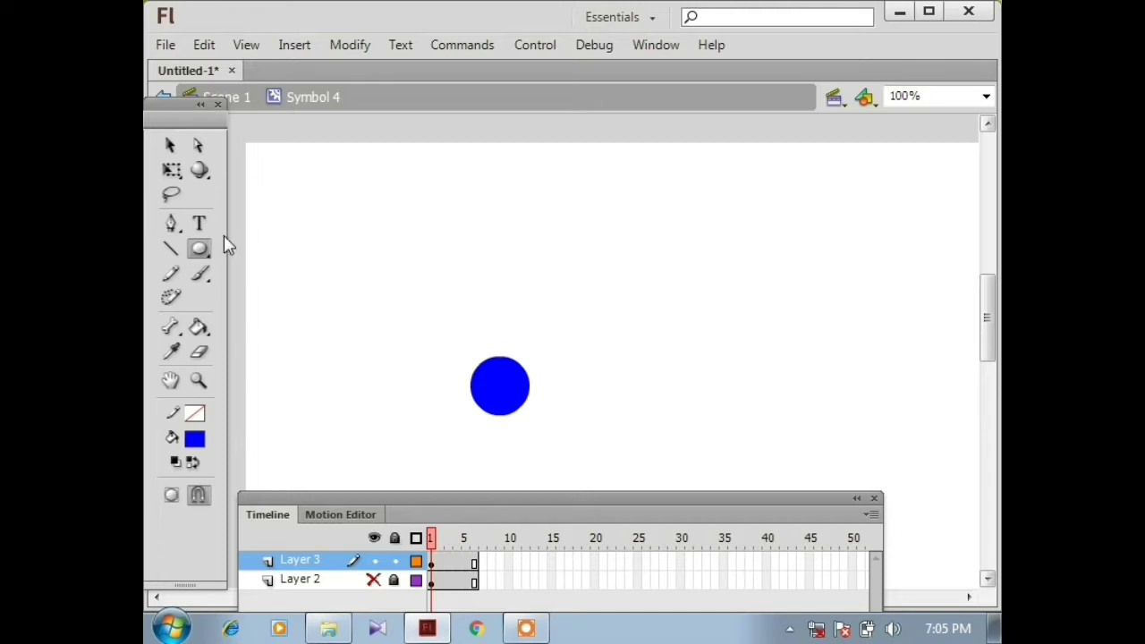
# Step: Move the blue circle down and to the left, and stretch its upper edge into a long tapered spike toward the upper right
pyautogui.click(170, 147)
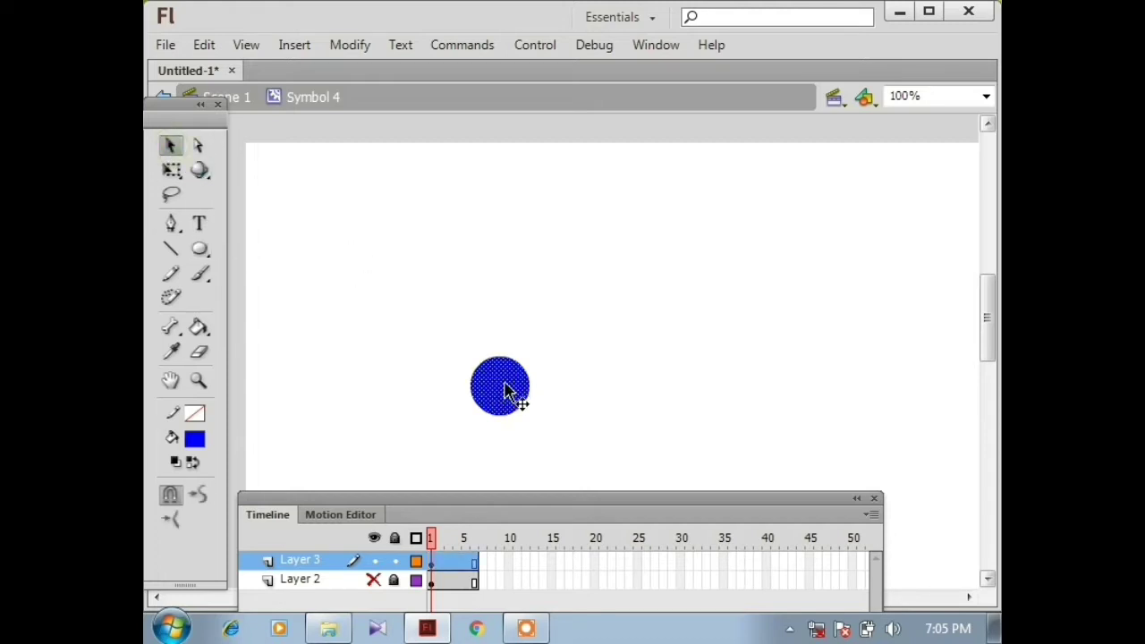
pyautogui.moveTo(511, 388); pyautogui.dragTo(486, 430)
pyautogui.click(521, 384)
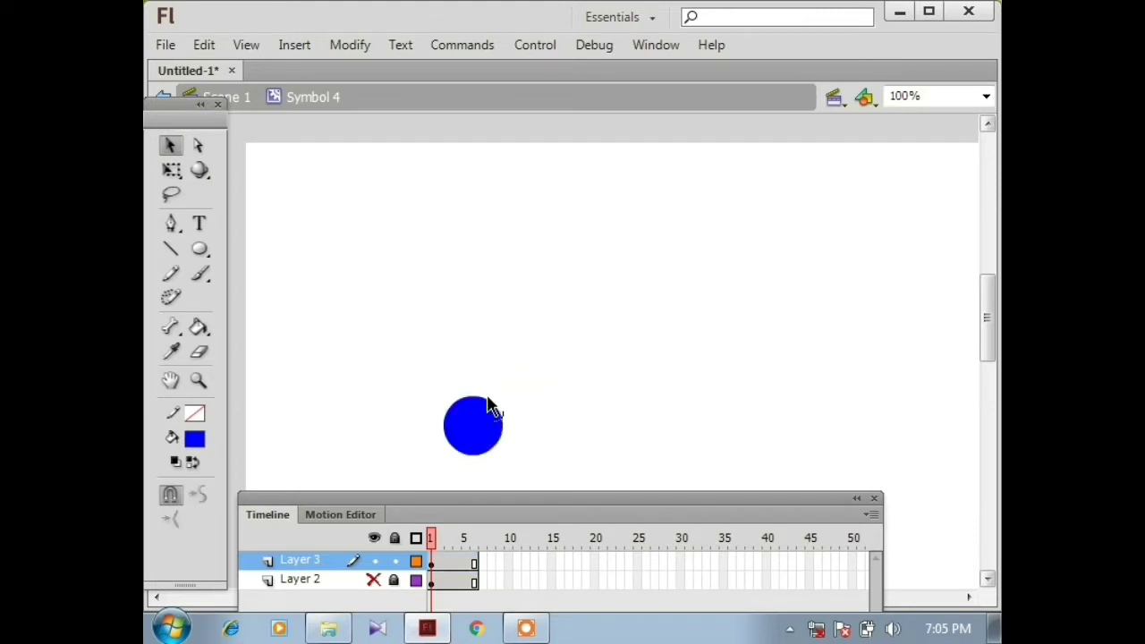
pyautogui.click(485, 399)
pyautogui.moveTo(515, 350); pyautogui.dragTo(552, 250)
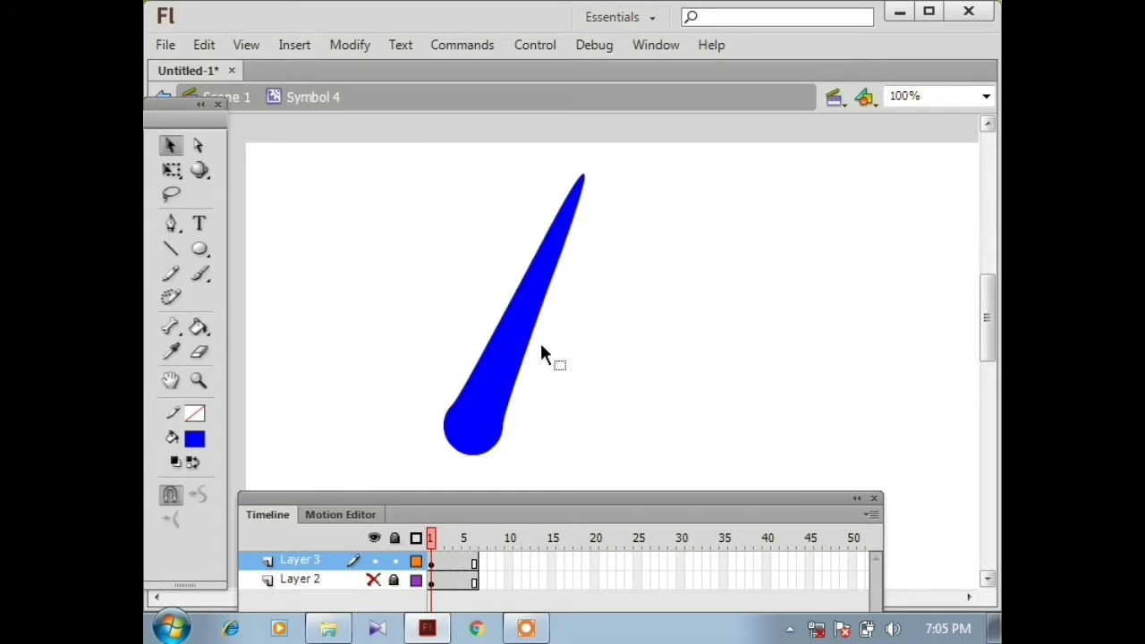
# Step: Pull the rounded lower end of the blue shape into a point and narrow its sides
pyautogui.scroll(-2, 539, 340)
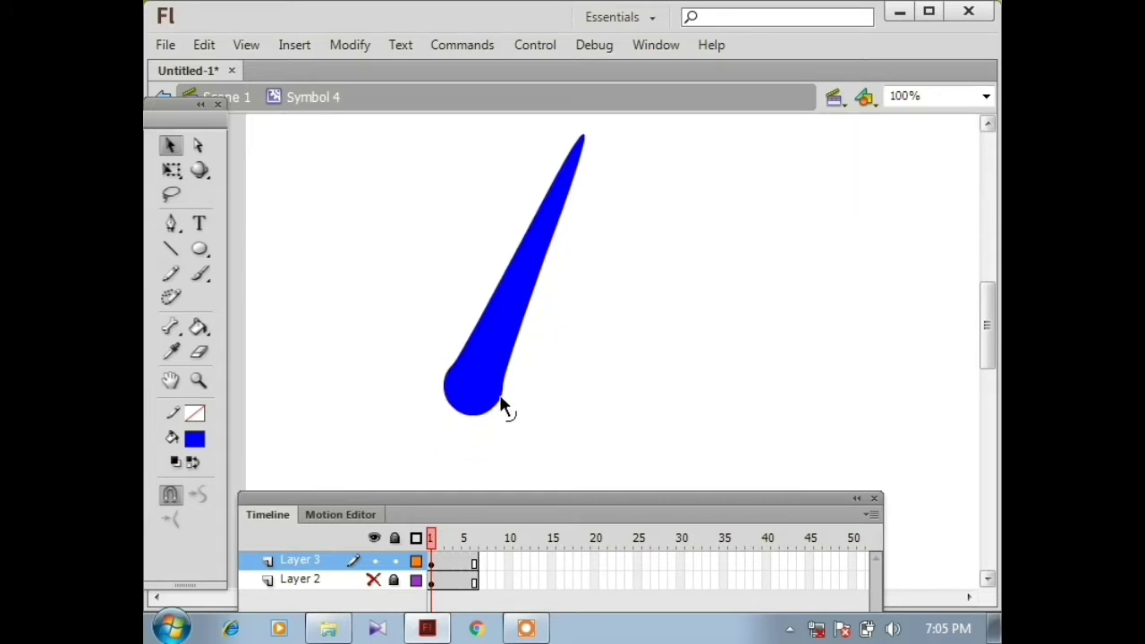
pyautogui.moveTo(464, 420); pyautogui.dragTo(450, 440)
pyautogui.moveTo(514, 345); pyautogui.dragTo(487, 404)
pyautogui.click(473, 416)
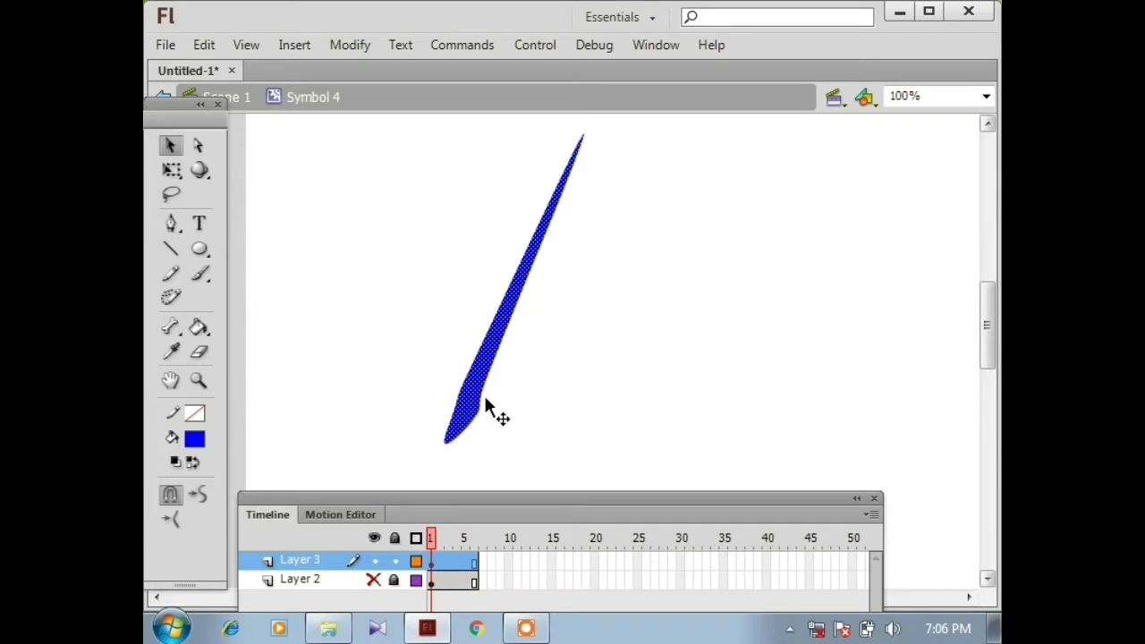
pyautogui.click(520, 402)
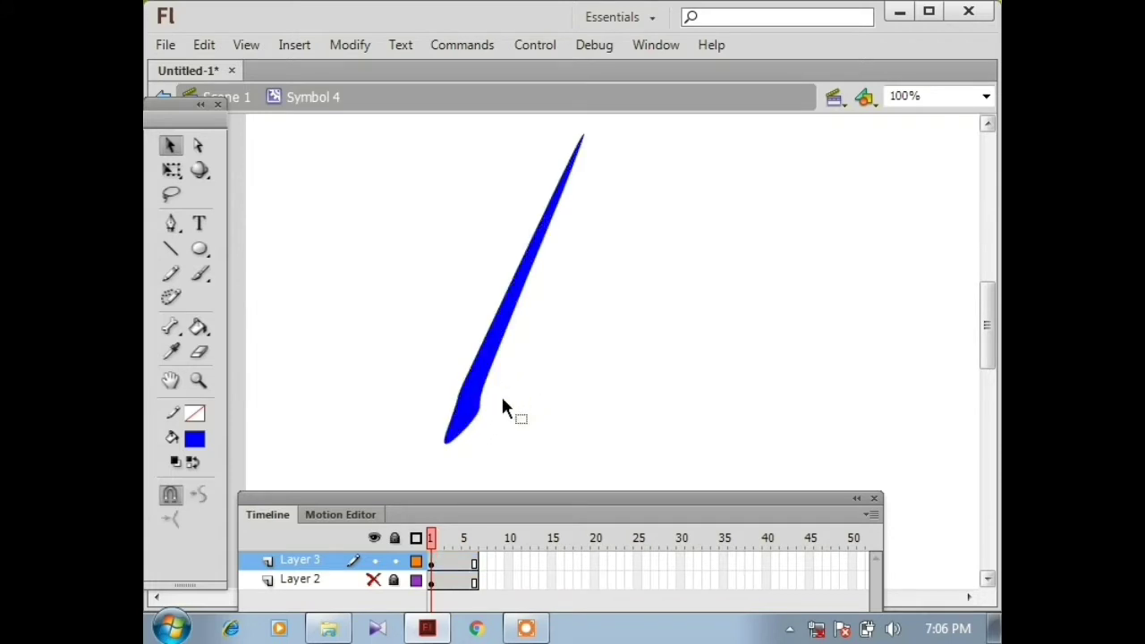
# Step: Push the right edge of the blue shape inward along the shaft and lower bulge to slim and smooth it
pyautogui.click(498, 402)
pyautogui.click(497, 408)
pyautogui.moveTo(497, 408); pyautogui.dragTo(473, 420)
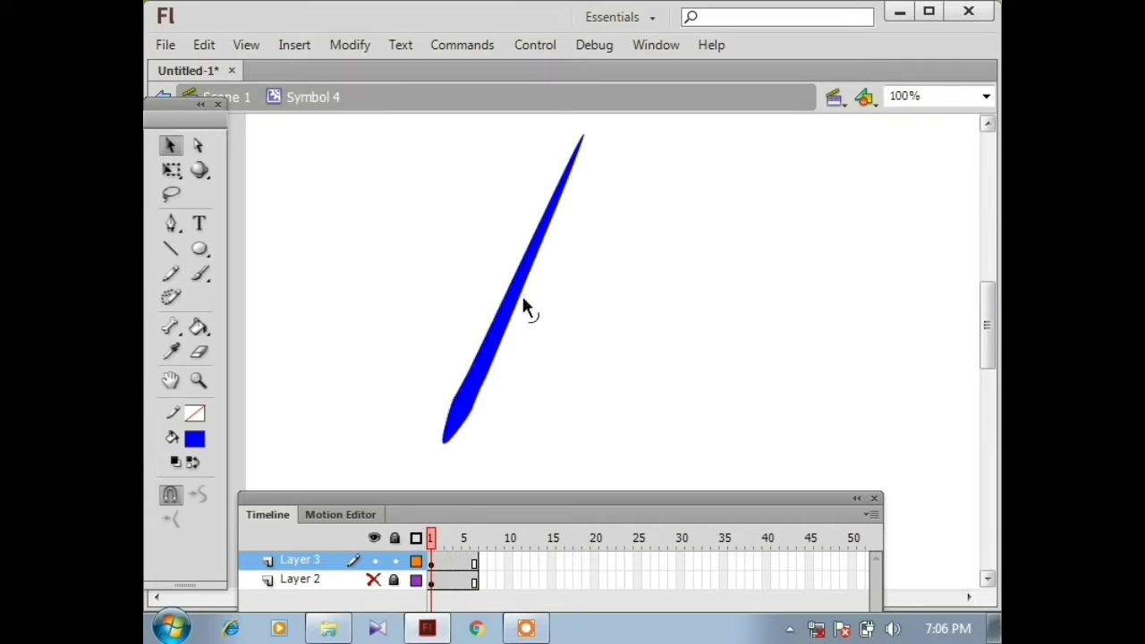
pyautogui.moveTo(557, 263); pyautogui.dragTo(504, 296)
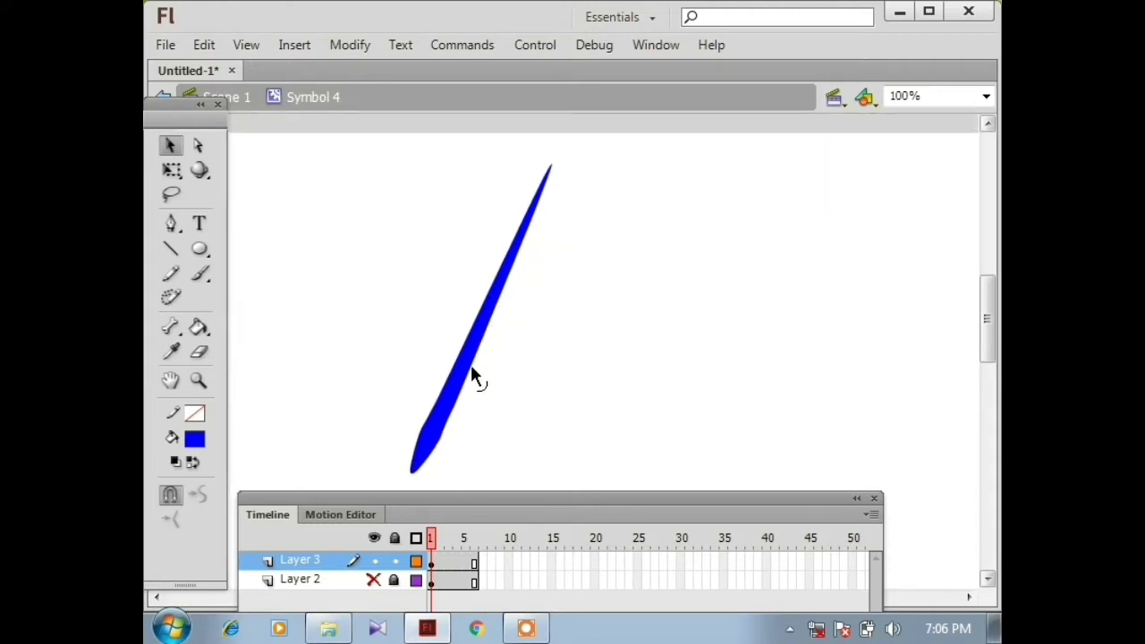
pyautogui.moveTo(473, 376); pyautogui.dragTo(463, 366)
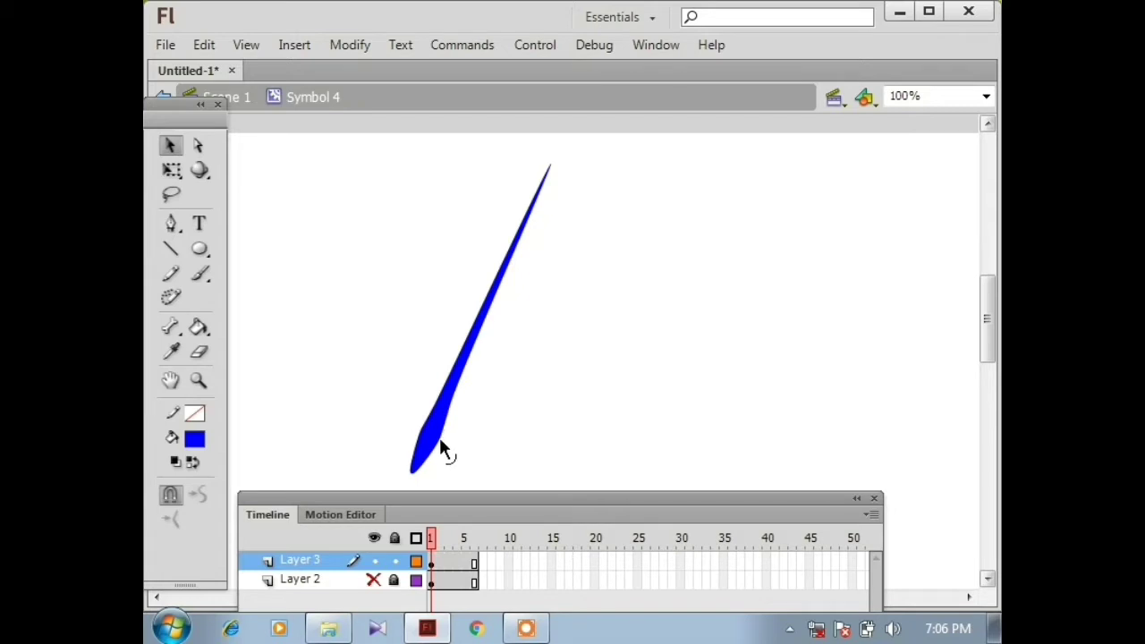
pyautogui.moveTo(439, 442); pyautogui.dragTo(427, 442)
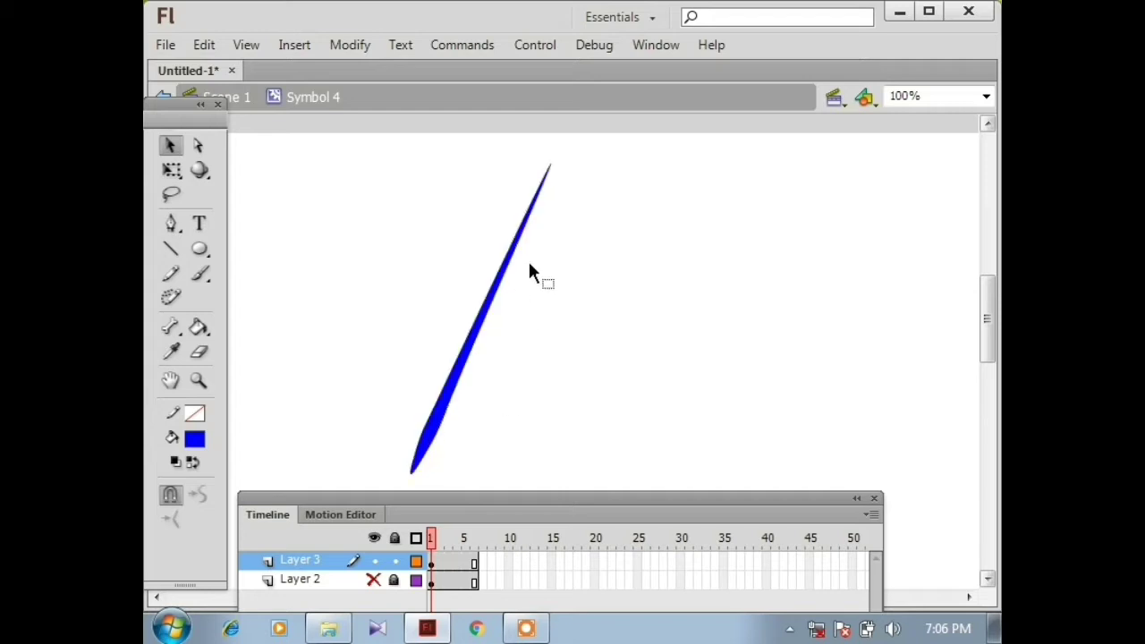
# Step: Refine the right contour of the blue streak by nudging the edge near its middle and lower bulge inward
pyautogui.moveTo(511, 332); pyautogui.dragTo(536, 333)
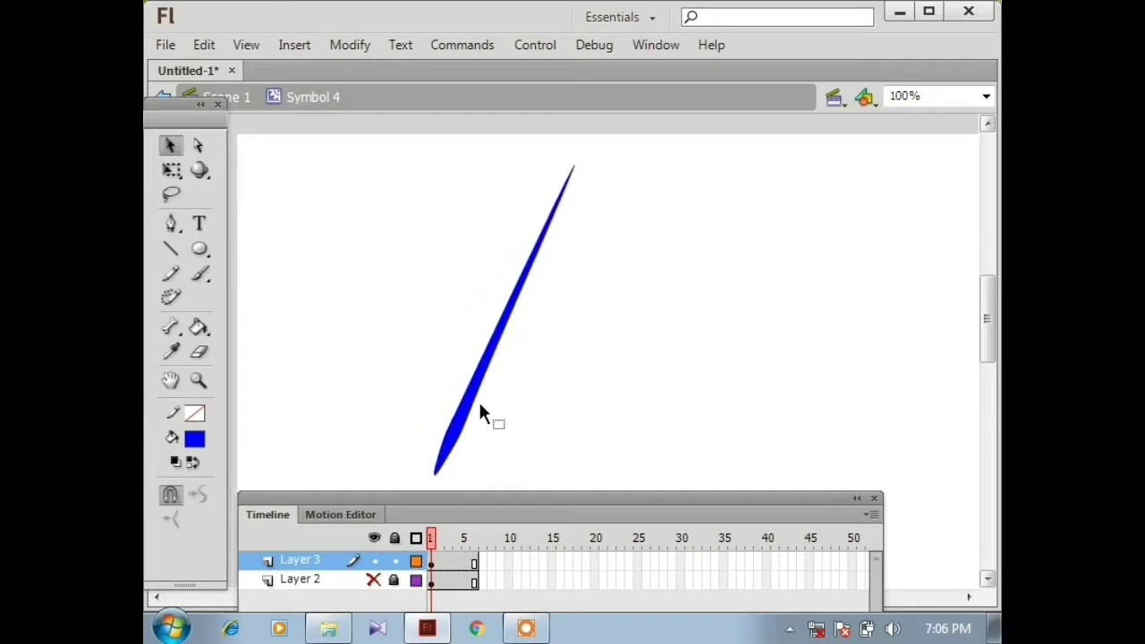
pyautogui.moveTo(487, 371); pyautogui.dragTo(485, 370)
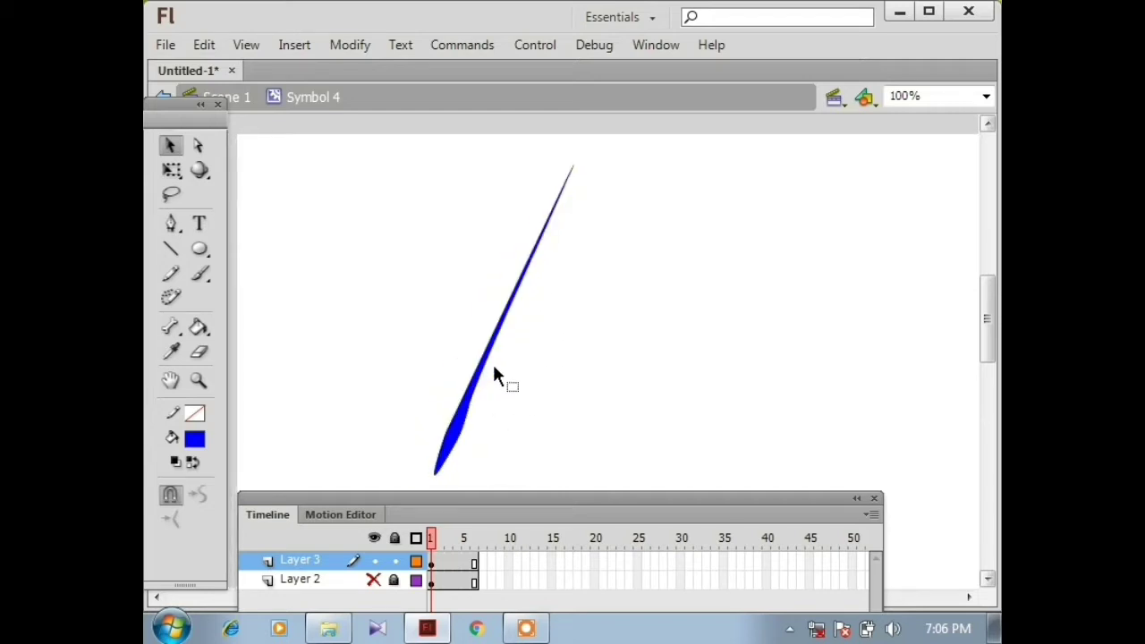
pyautogui.hotkey('ctrl', '=')
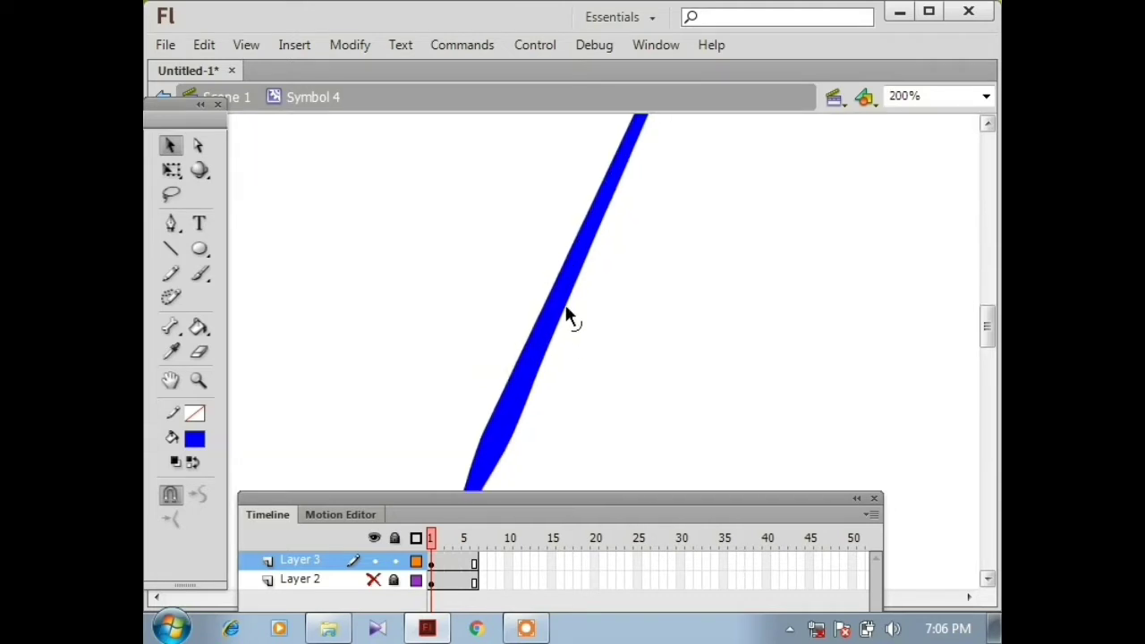
pyautogui.moveTo(569, 296); pyautogui.dragTo(566, 294)
pyautogui.moveTo(517, 423); pyautogui.dragTo(509, 374)
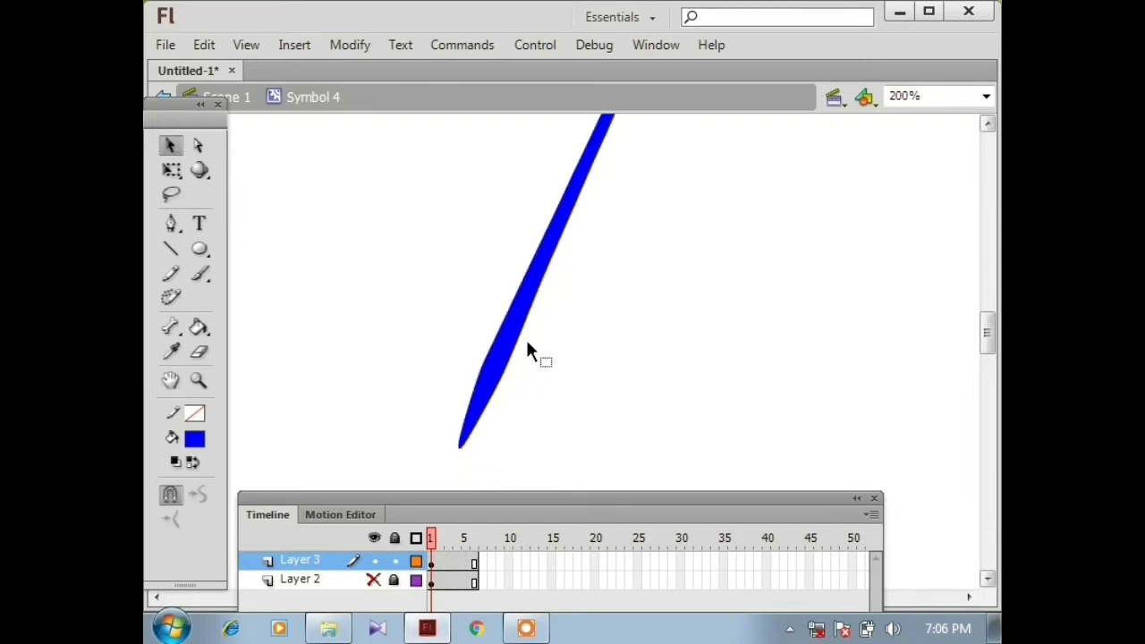
# Step: Hide the panels and thin the upper shaft of the blue streak by pushing its right edge inward
pyautogui.press('F4')
pyautogui.moveTo(582, 245); pyautogui.dragTo(519, 429)
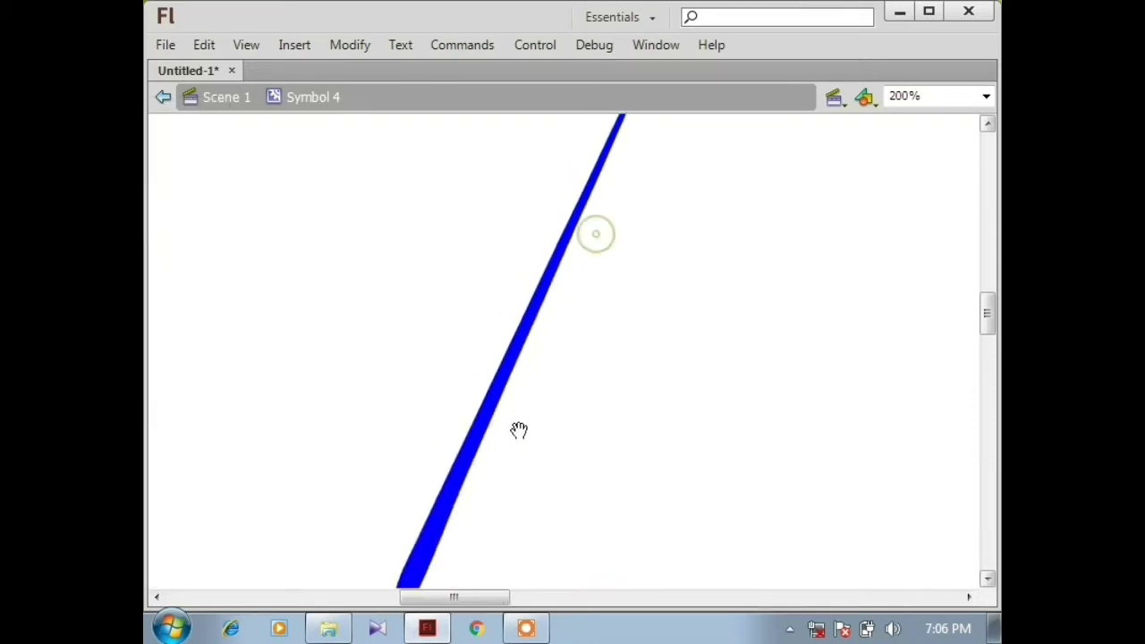
pyautogui.moveTo(579, 314)
pyautogui.mouseDown()
pyautogui.moveTo(542, 409)
pyautogui.moveTo(525, 409)
pyautogui.mouseUp()
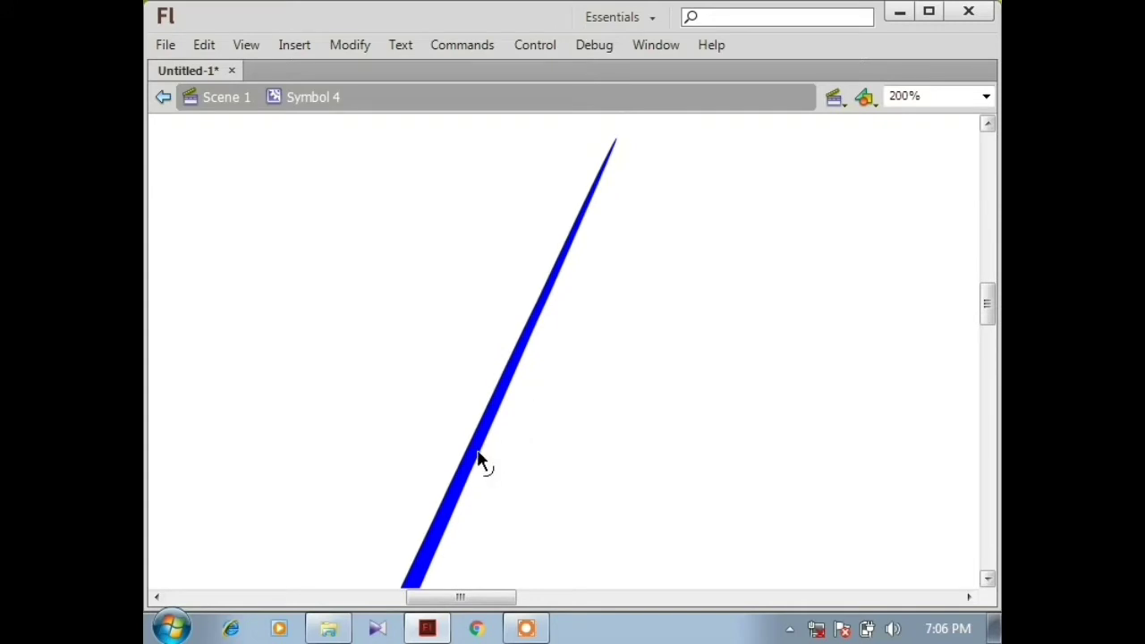
pyautogui.moveTo(478, 460)
pyautogui.mouseDown()
pyautogui.moveTo(495, 459)
pyautogui.moveTo(498, 427)
pyautogui.moveTo(459, 451)
pyautogui.mouseUp()
pyautogui.hotkey('ctrl', '-')
pyautogui.hotkey('ctrl', '-')
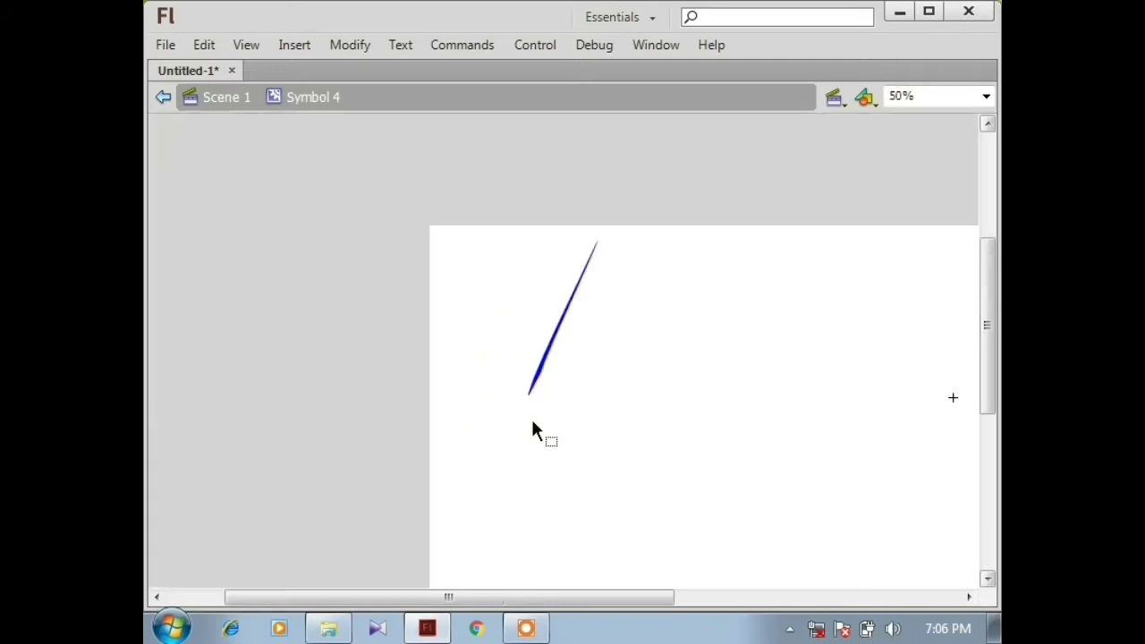
# Step: Select the entire blue streak, show the panels again and convert it to a movie clip symbol with the default name
pyautogui.click(572, 336)
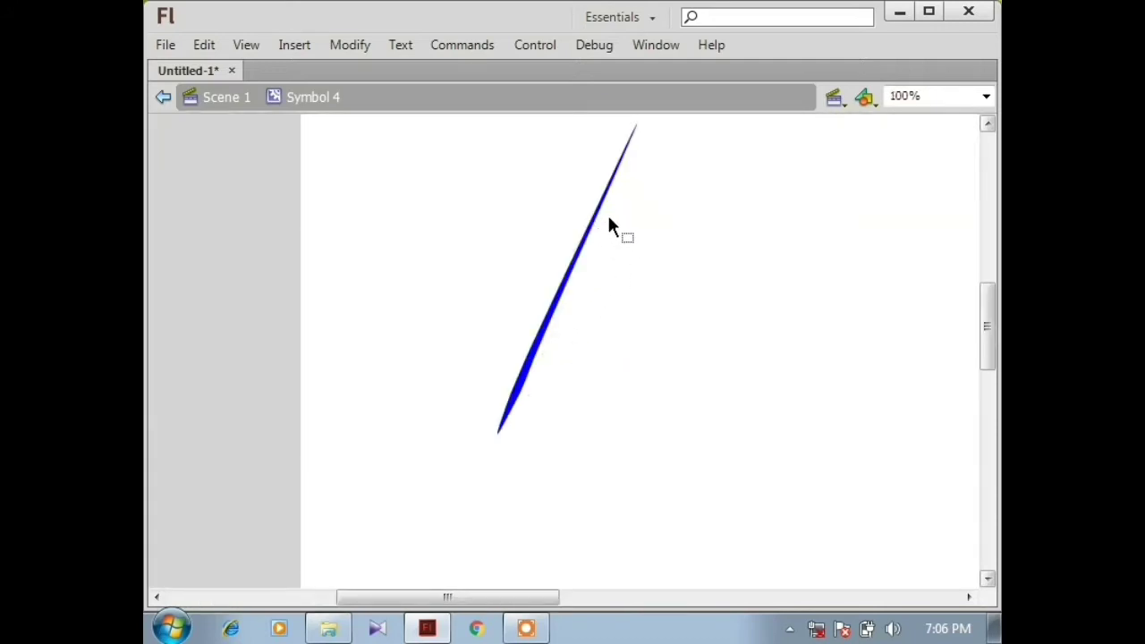
pyautogui.moveTo(648, 206); pyautogui.dragTo(575, 263)
pyautogui.moveTo(599, 165); pyautogui.dragTo(367, 541)
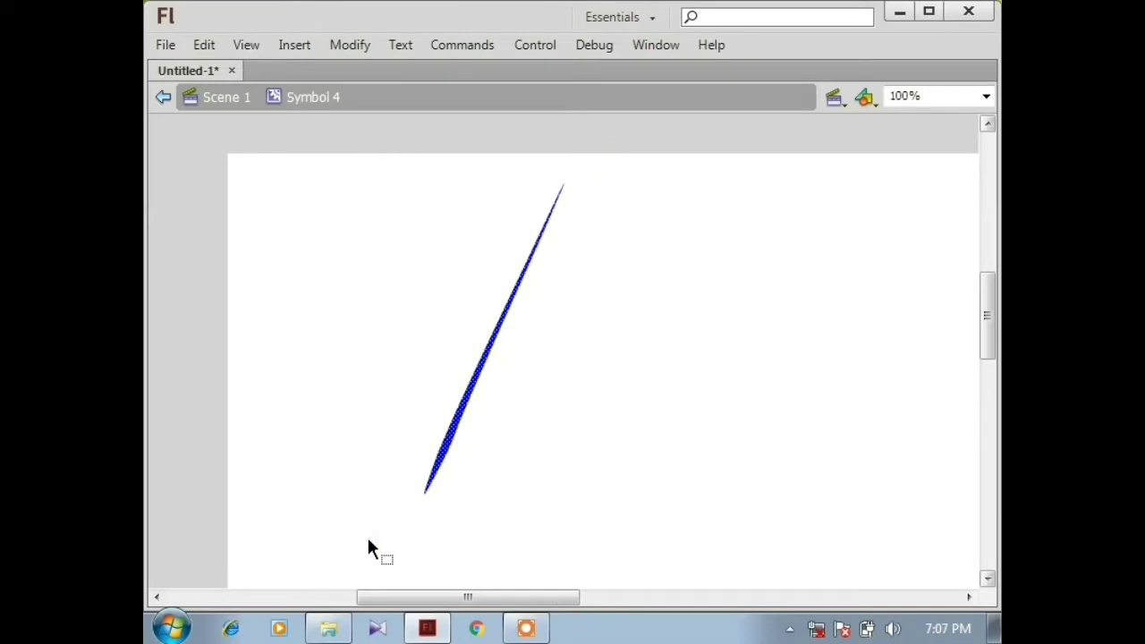
pyautogui.press('q')
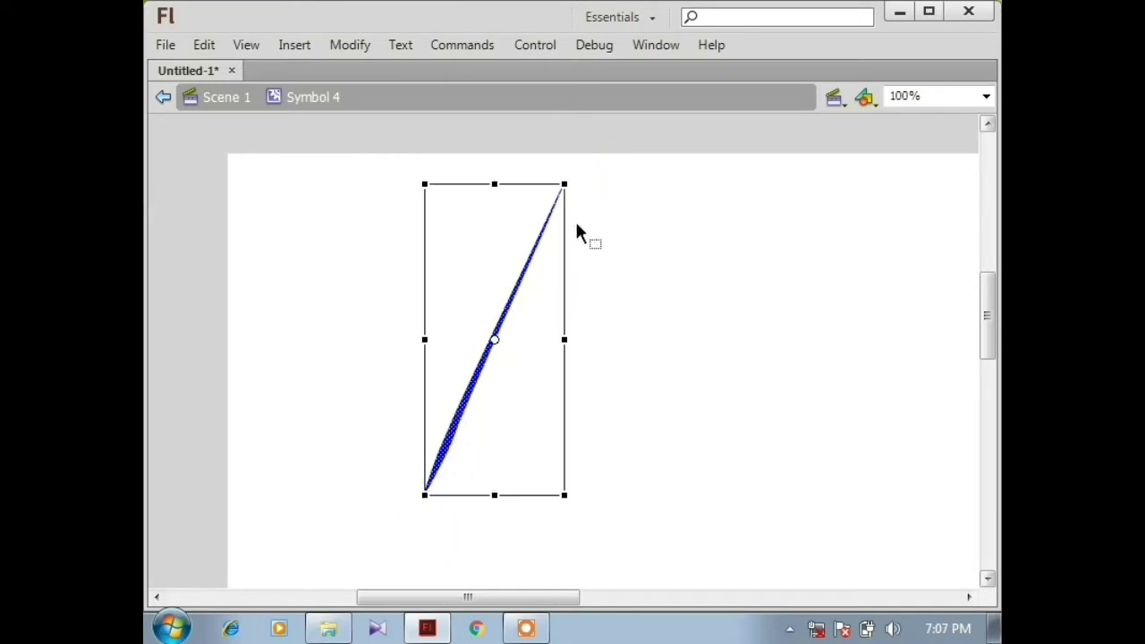
pyautogui.click(600, 248)
pyautogui.hotkey('ctrl', '-')
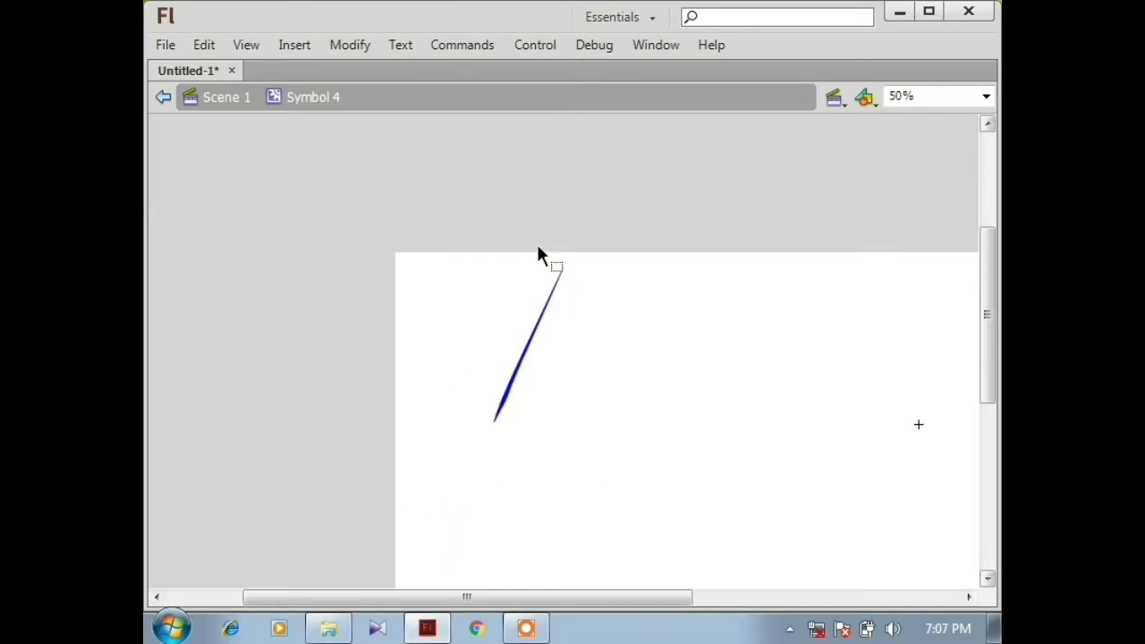
pyautogui.moveTo(582, 248); pyautogui.dragTo(421, 457)
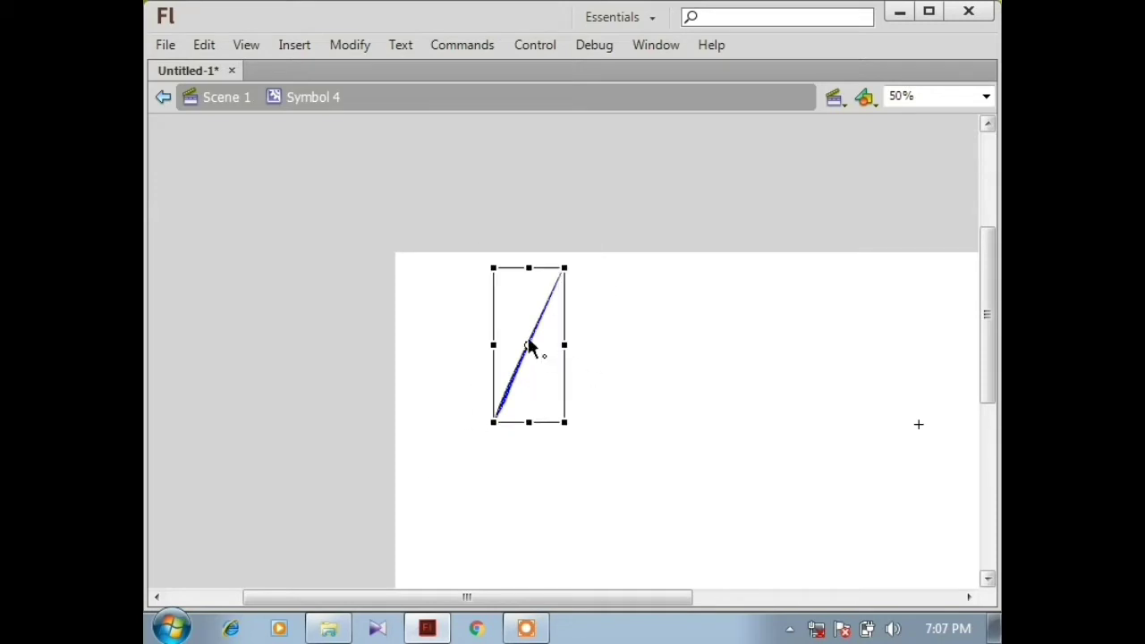
pyautogui.press('F4')
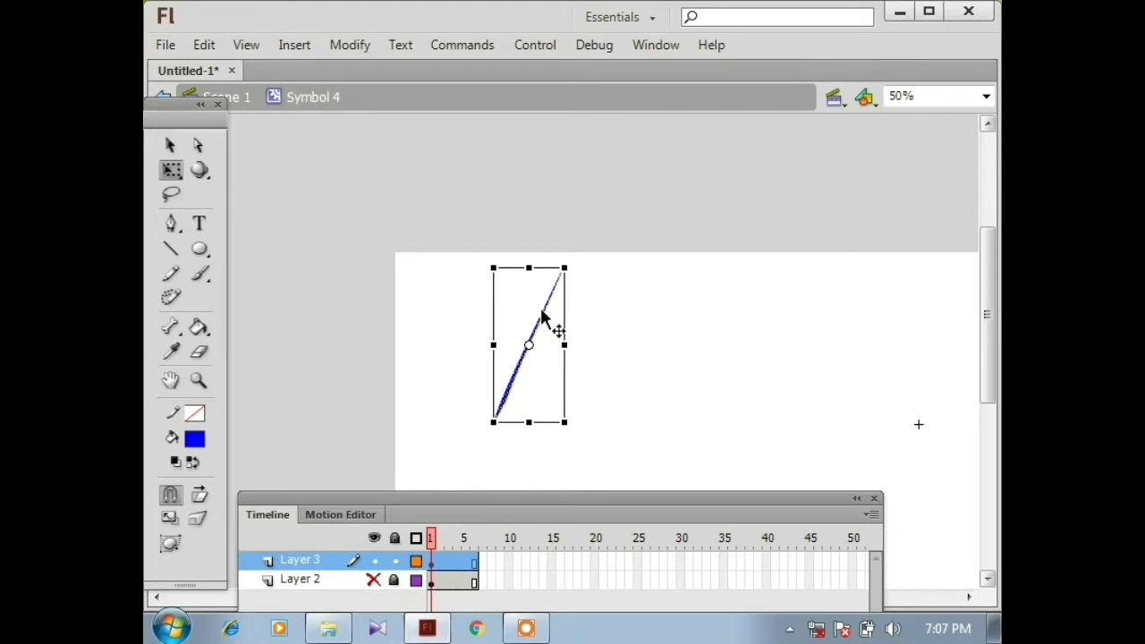
pyautogui.press('F8')
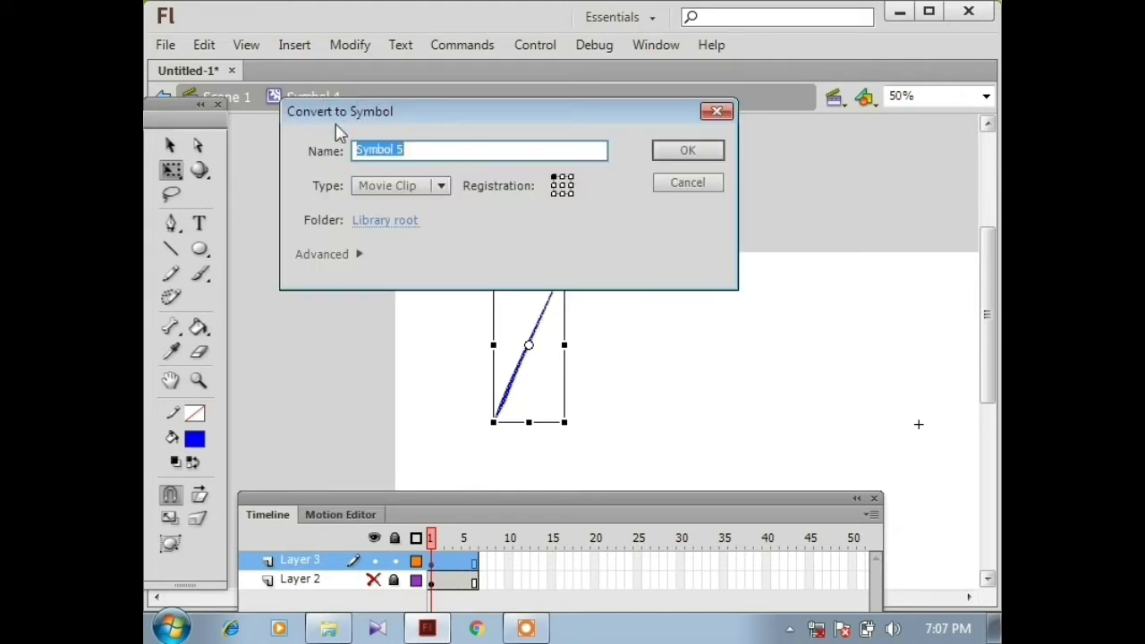
pyautogui.click(686, 153)
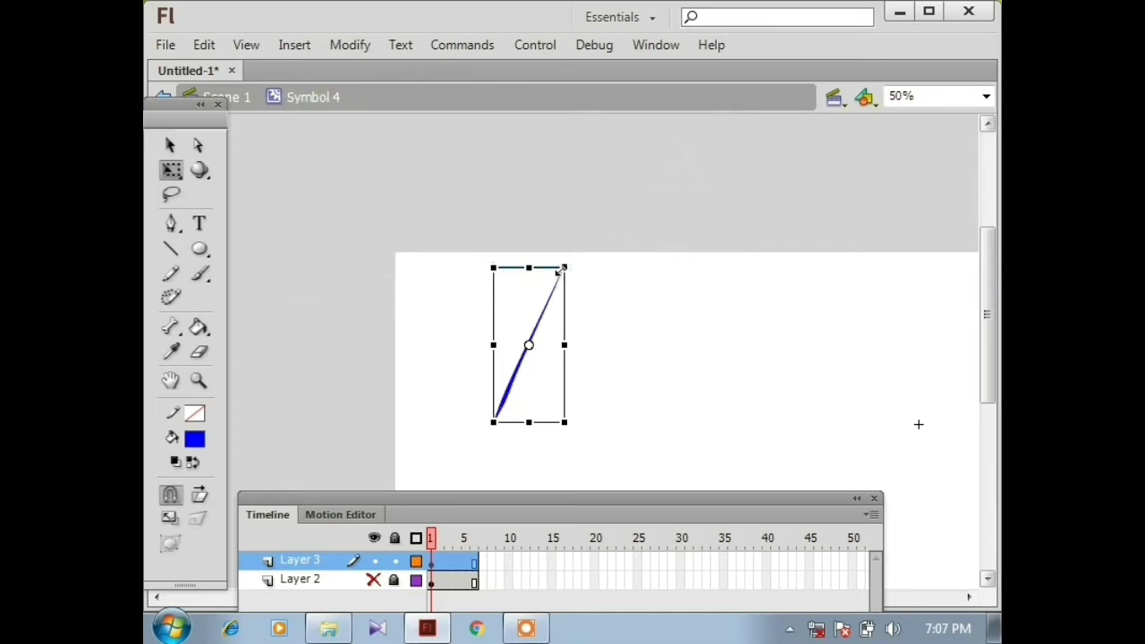
# Step: Scale the streak symbol down to about half its size and move it up toward the stage's upper-left corner
pyautogui.moveTo(565, 267); pyautogui.dragTo(528, 349)
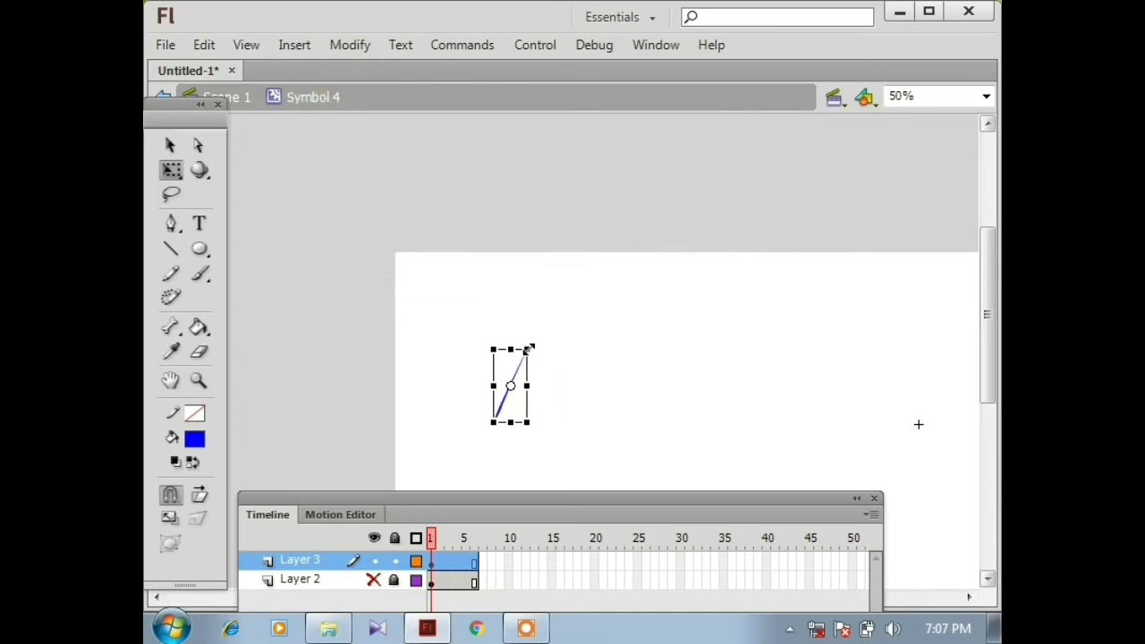
pyautogui.click(575, 350)
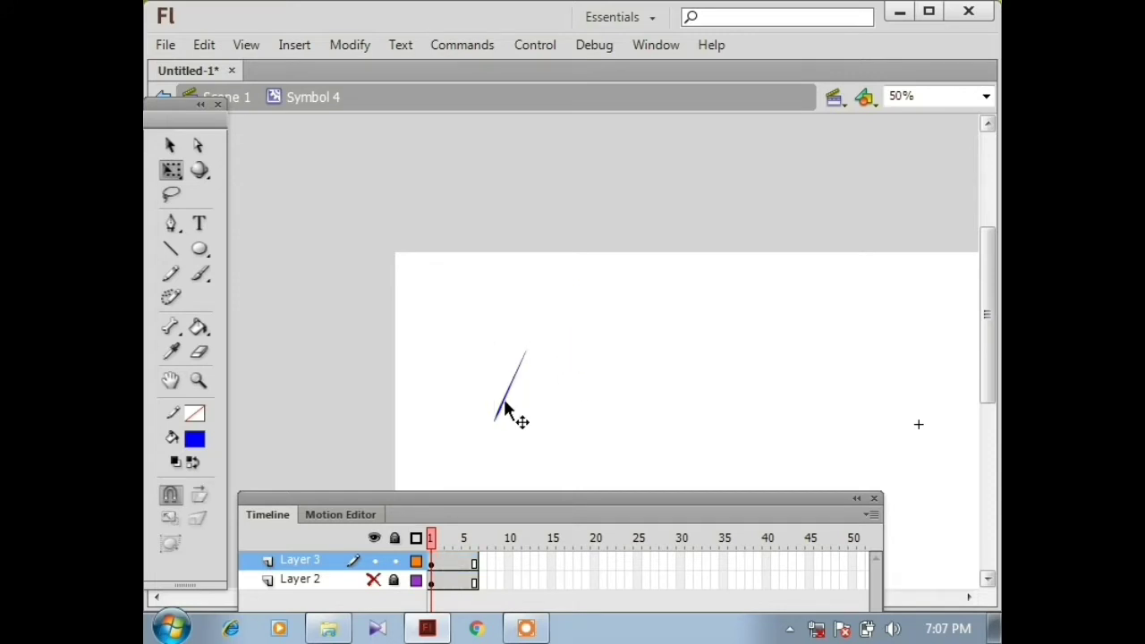
pyautogui.click(506, 404)
pyautogui.press('v')
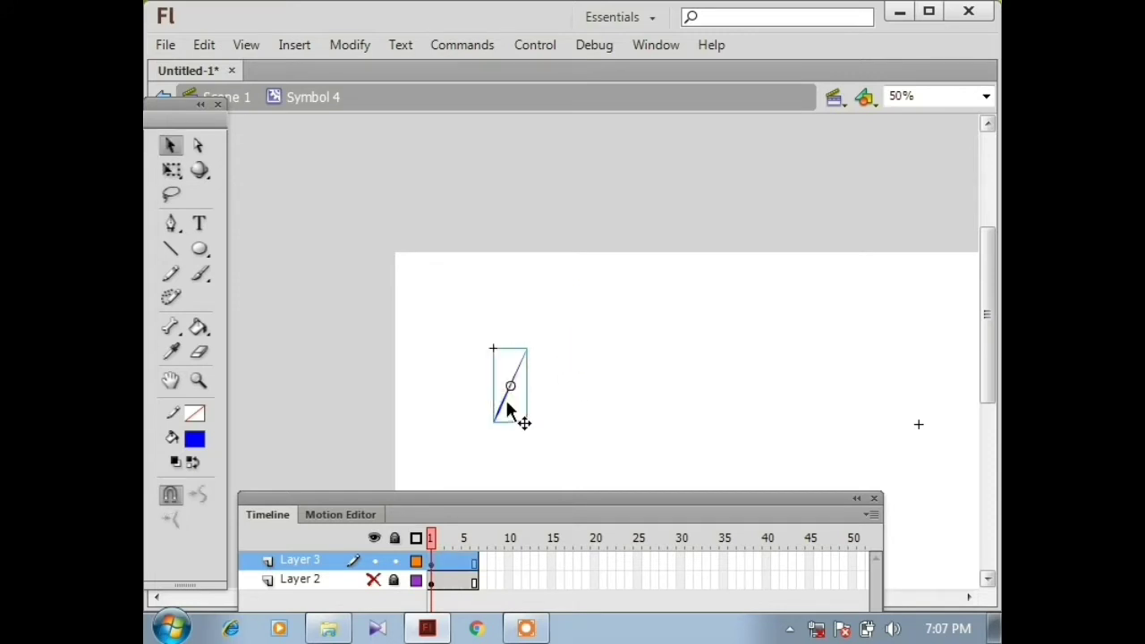
pyautogui.moveTo(506, 403); pyautogui.dragTo(466, 338)
# Step: Shrink the streak symbol to about two thirds with Free Transform and move it closer to the stage's upper-left corner
pyautogui.hotkey('ctrl', '1')
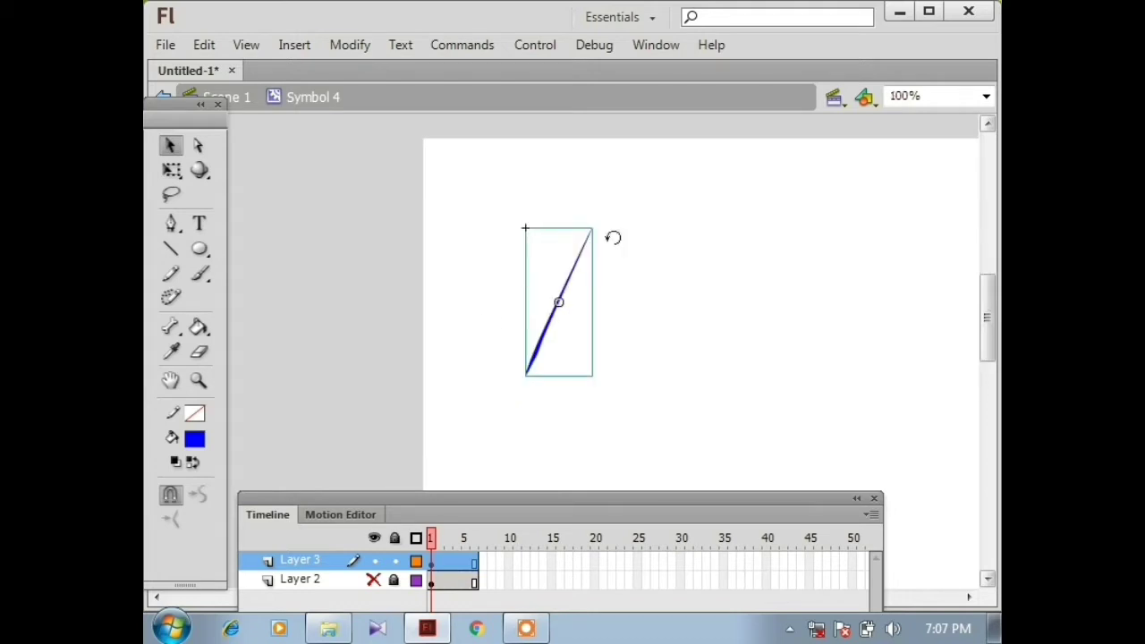
pyautogui.press('q')
pyautogui.moveTo(591, 229); pyautogui.dragTo(570, 282)
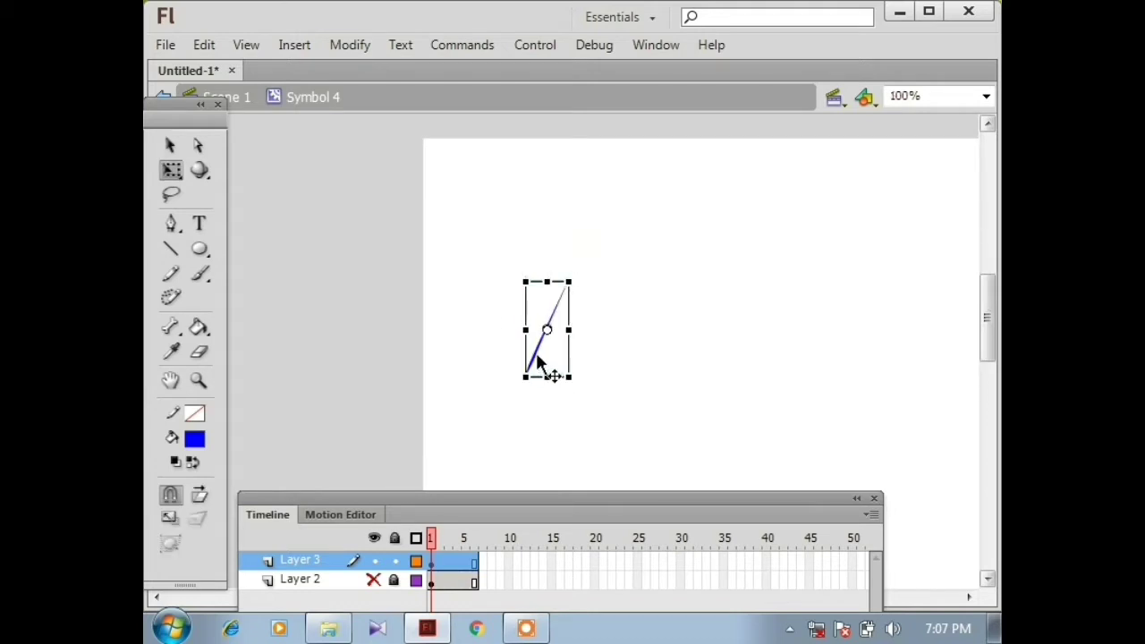
pyautogui.moveTo(536, 352); pyautogui.dragTo(478, 252)
pyautogui.click(540, 235)
# Step: Scale the streak symbol down further into a short, thin line
pyautogui.moveTo(520, 165); pyautogui.dragTo(472, 260)
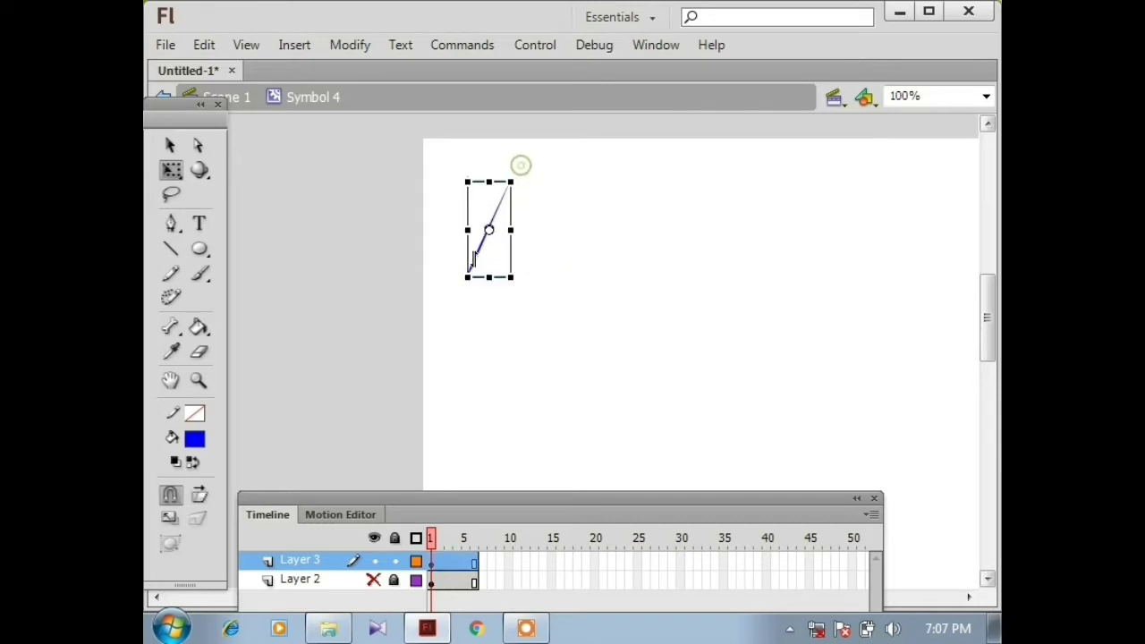
pyautogui.moveTo(511, 184); pyautogui.dragTo(459, 242)
pyautogui.press('space')
pyautogui.moveTo(429, 207); pyautogui.dragTo(366, 345)
pyautogui.moveTo(403, 235); pyautogui.dragTo(405, 243)
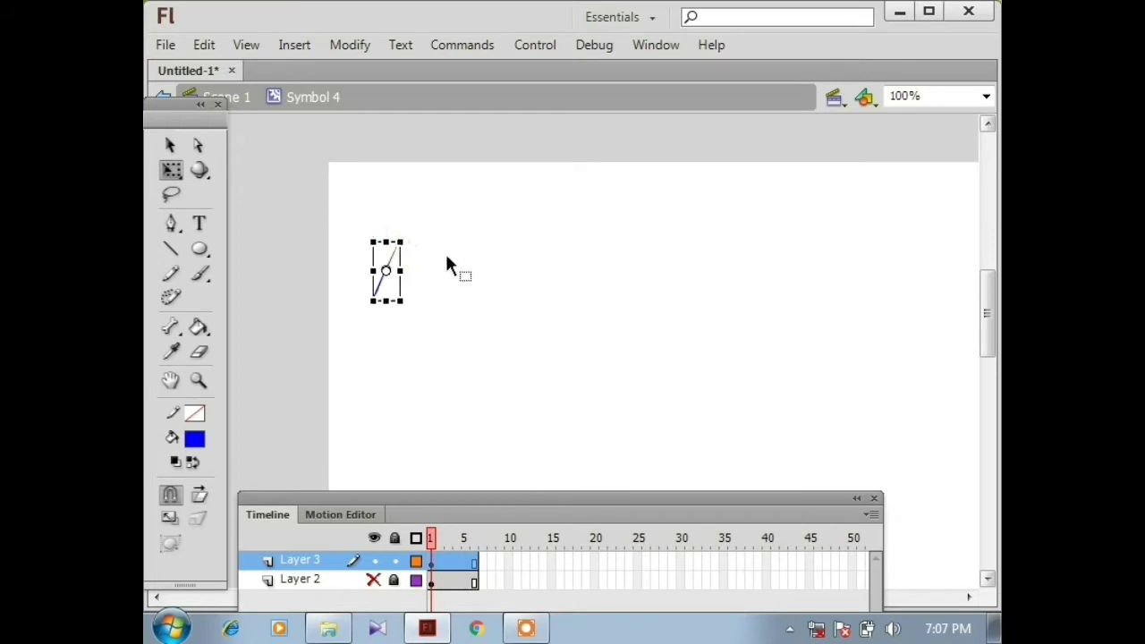
# Step: Move the small streak symbol slightly up and left, near the stage's upper-left corner, and deselect it
pyautogui.moveTo(442, 207); pyautogui.dragTo(343, 350)
pyautogui.press('v')
pyautogui.click(427, 285)
pyautogui.moveTo(374, 290); pyautogui.dragTo(362, 257)
pyautogui.click(448, 259)
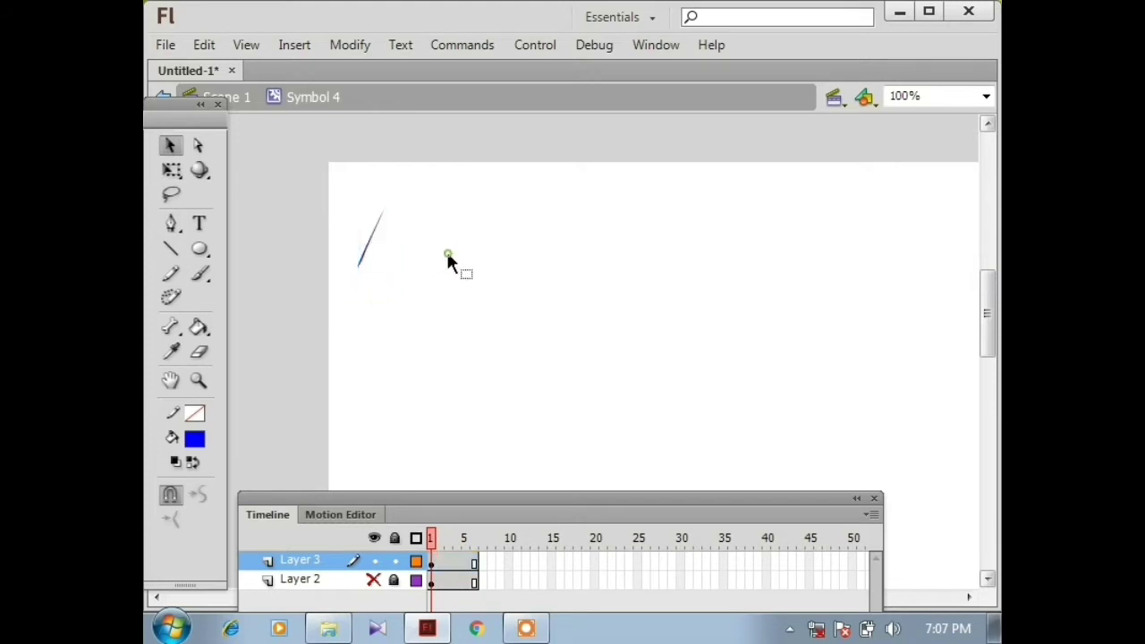
pyautogui.hotkey('ctrl', '-')
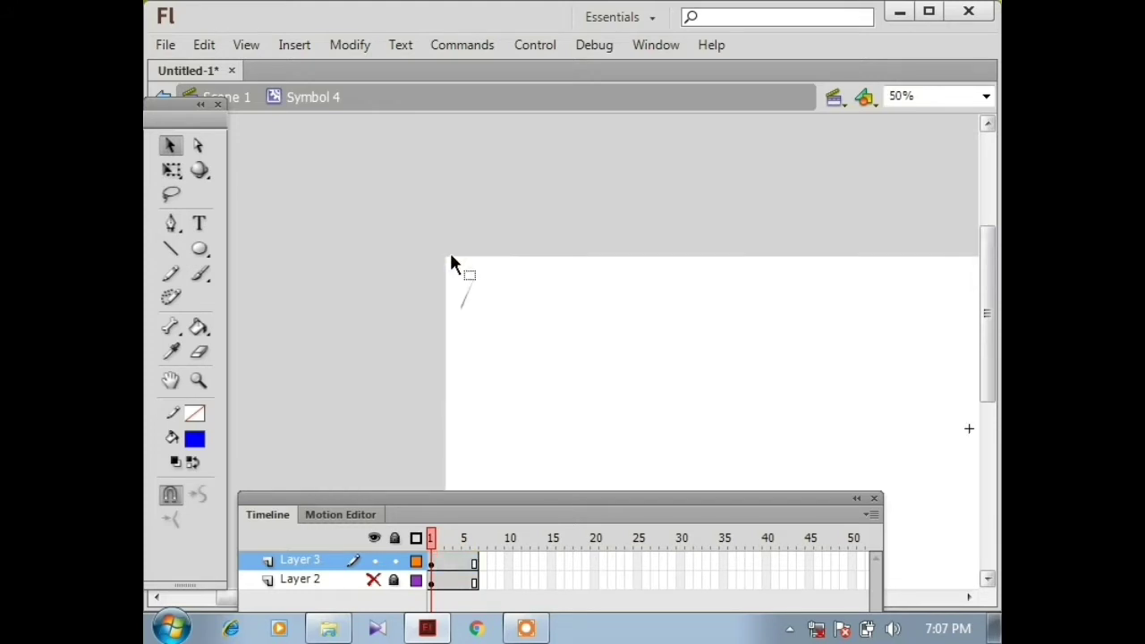
pyautogui.hotkey('ctrl', '=')
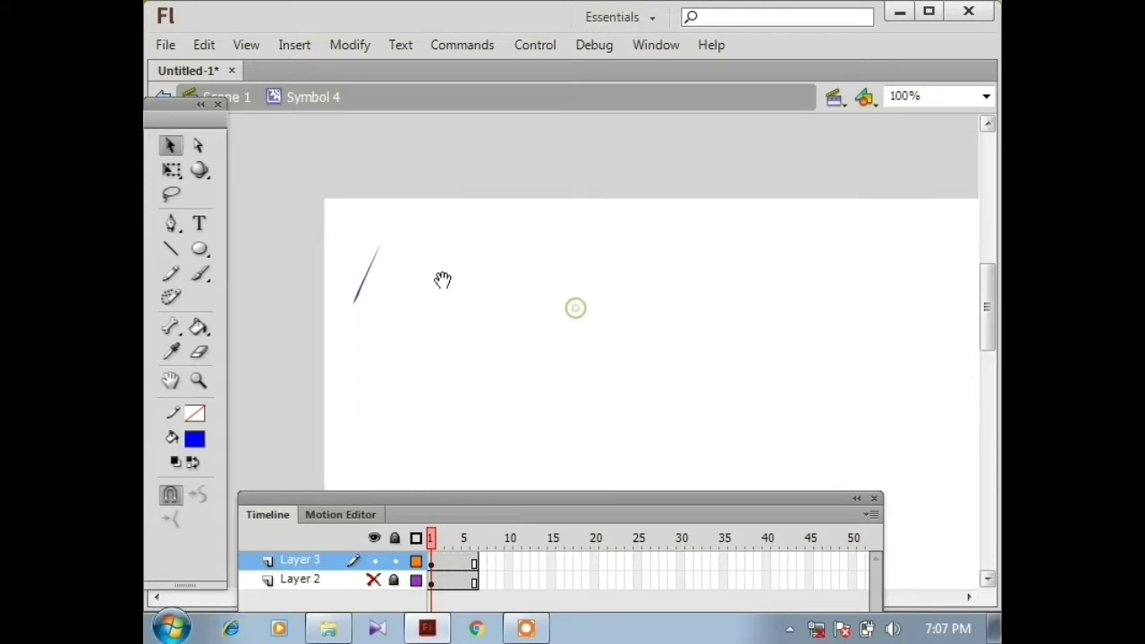
# Step: Duplicate the small streak repeatedly to build a staggered cluster of eight streaks near the stage's upper-left corner
pyautogui.moveTo(427, 224); pyautogui.dragTo(337, 327)
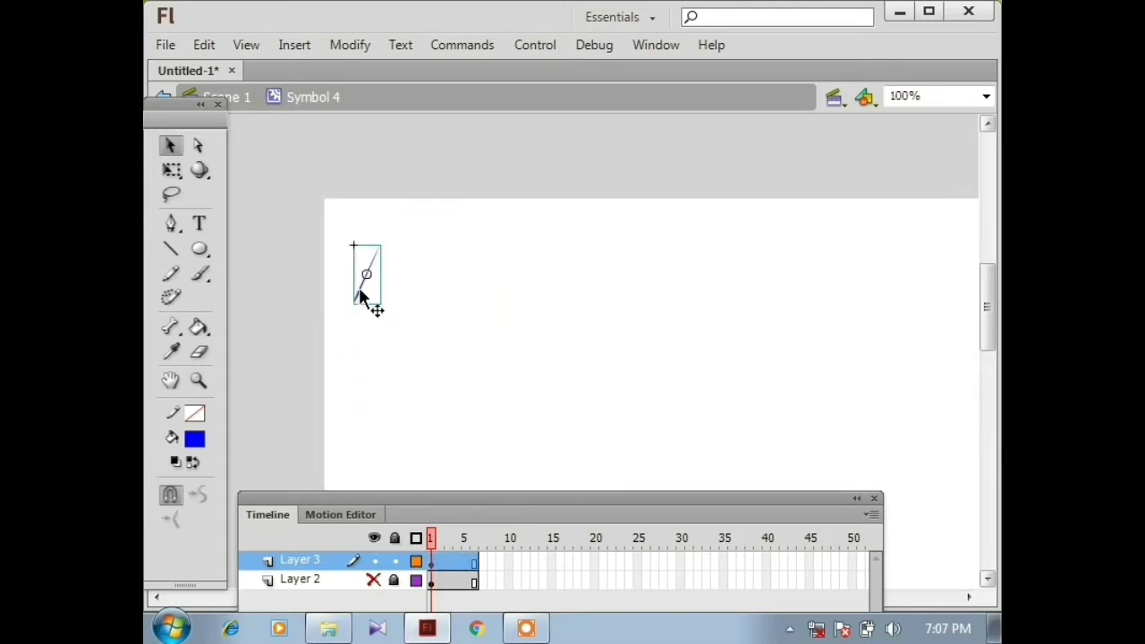
pyautogui.moveTo(360, 285); pyautogui.dragTo(421, 295)
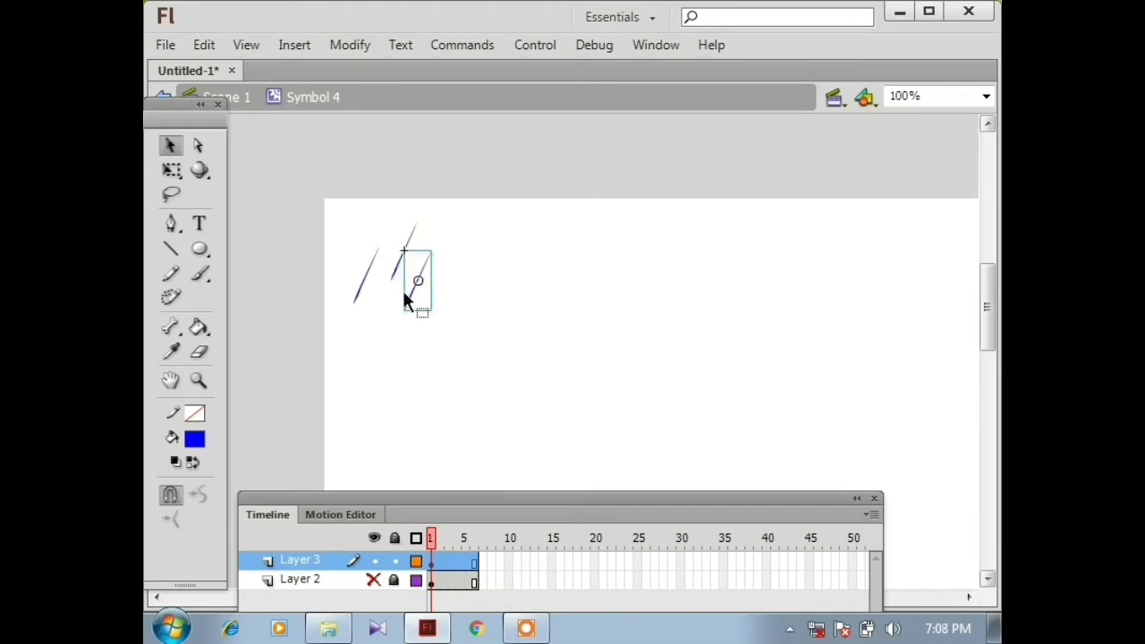
pyautogui.moveTo(467, 204); pyautogui.dragTo(320, 362)
pyautogui.moveTo(414, 295); pyautogui.dragTo(476, 340)
pyautogui.moveTo(575, 172); pyautogui.dragTo(366, 357)
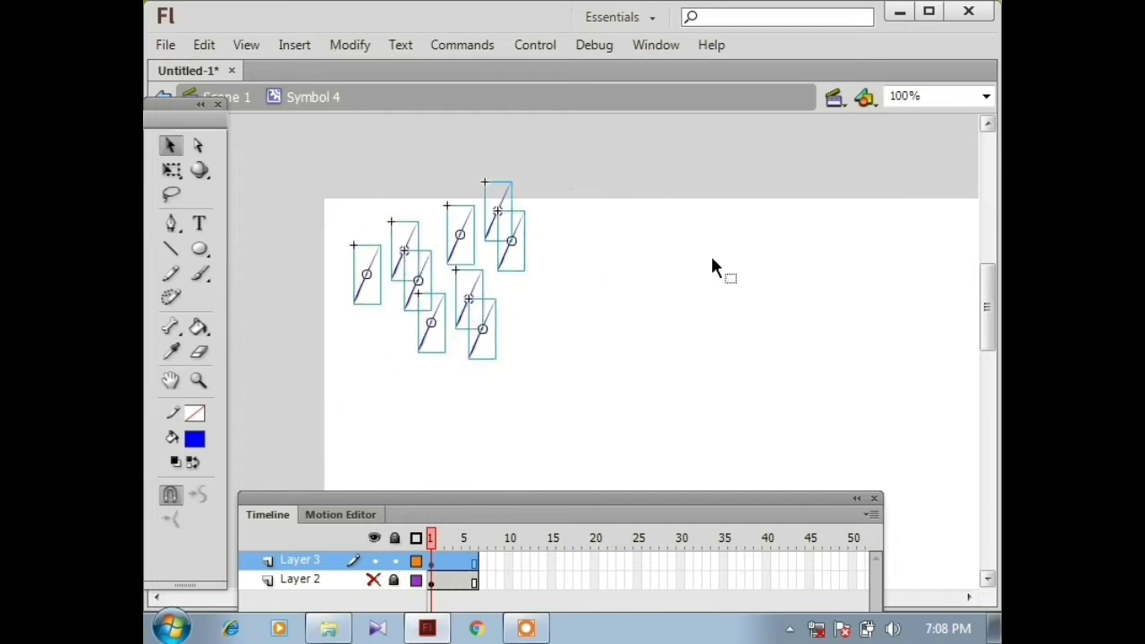
# Step: Duplicate the streak cluster across the upper edge of the stage and beyond its right side, filling gaps with smaller groups of copies
pyautogui.moveTo(475, 344); pyautogui.dragTo(547, 376)
pyautogui.hotkey('ctrl', '-')
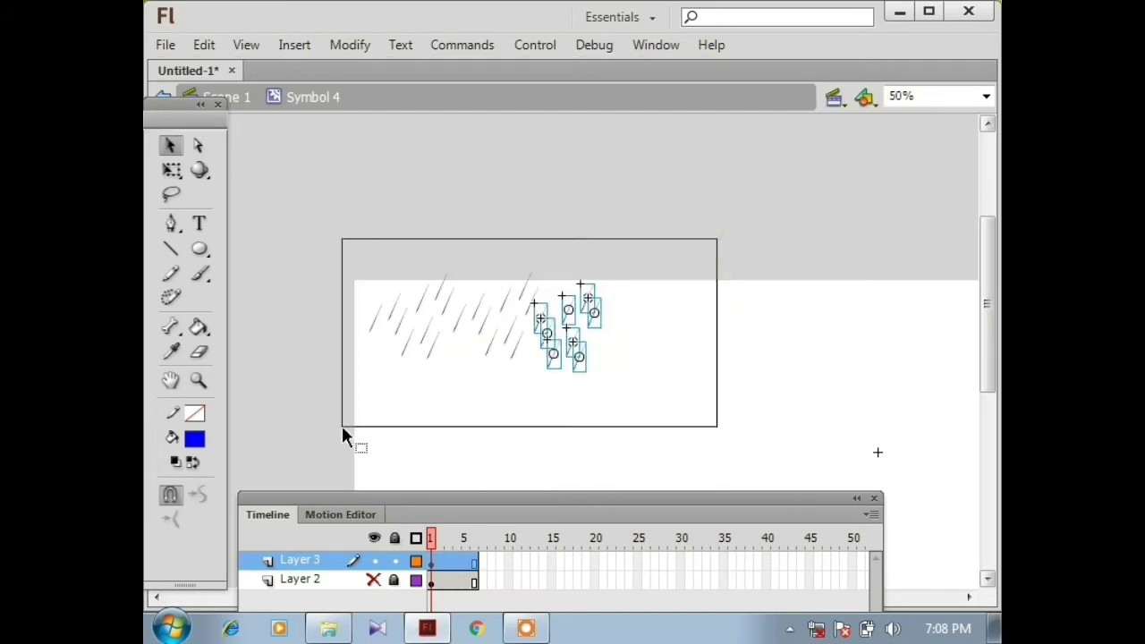
pyautogui.moveTo(785, 297); pyautogui.dragTo(388, 320)
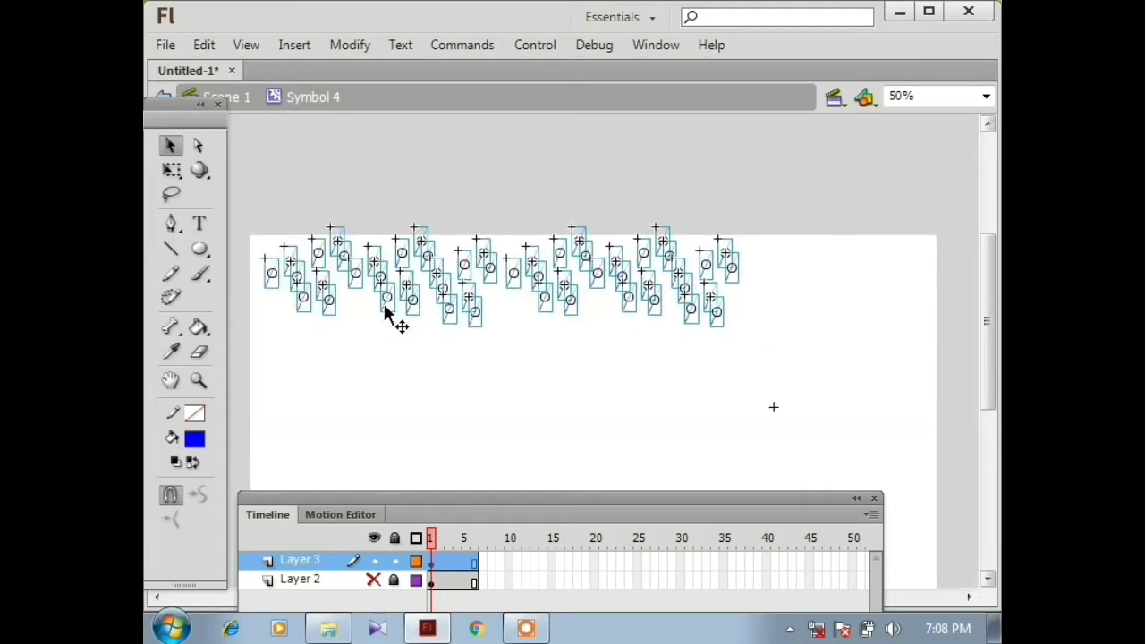
pyautogui.click(835, 327)
pyautogui.press('F4')
pyautogui.moveTo(698, 332); pyautogui.dragTo(749, 308)
pyautogui.hotkey('ctrl', '=')
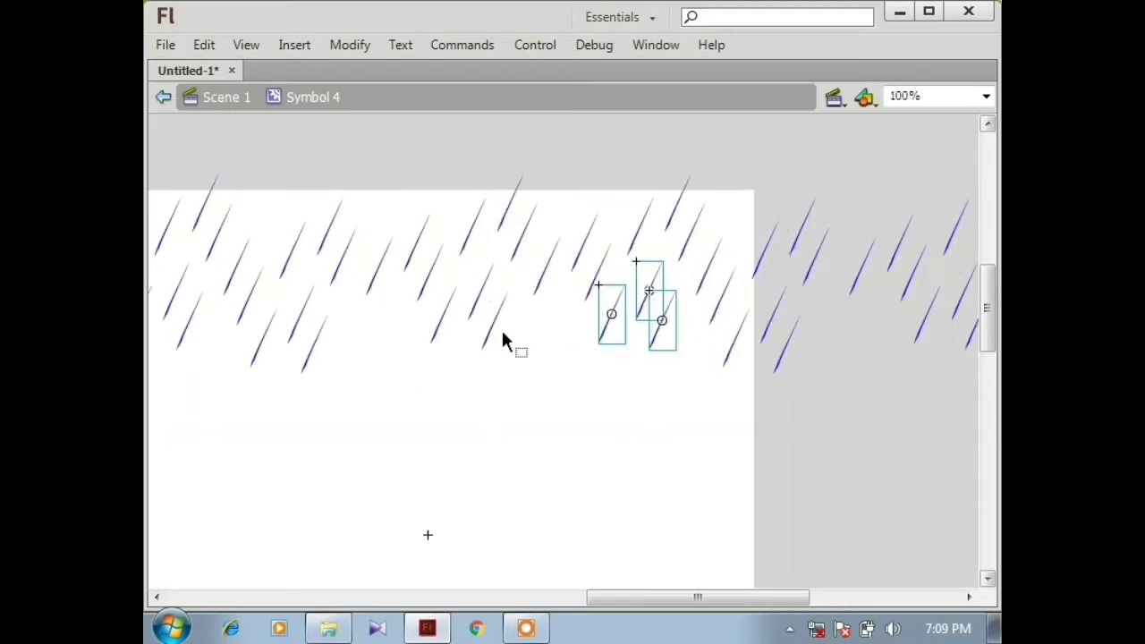
pyautogui.moveTo(504, 334); pyautogui.dragTo(375, 355)
# Step: Select the whole band of streaks and duplicate it downward in rows until the streaks cover the entire stage
pyautogui.hotkey('ctrl', '-')
pyautogui.hotkey('ctrl', '-')
pyautogui.click(437, 474)
pyautogui.hotkey('ctrl', 'a')
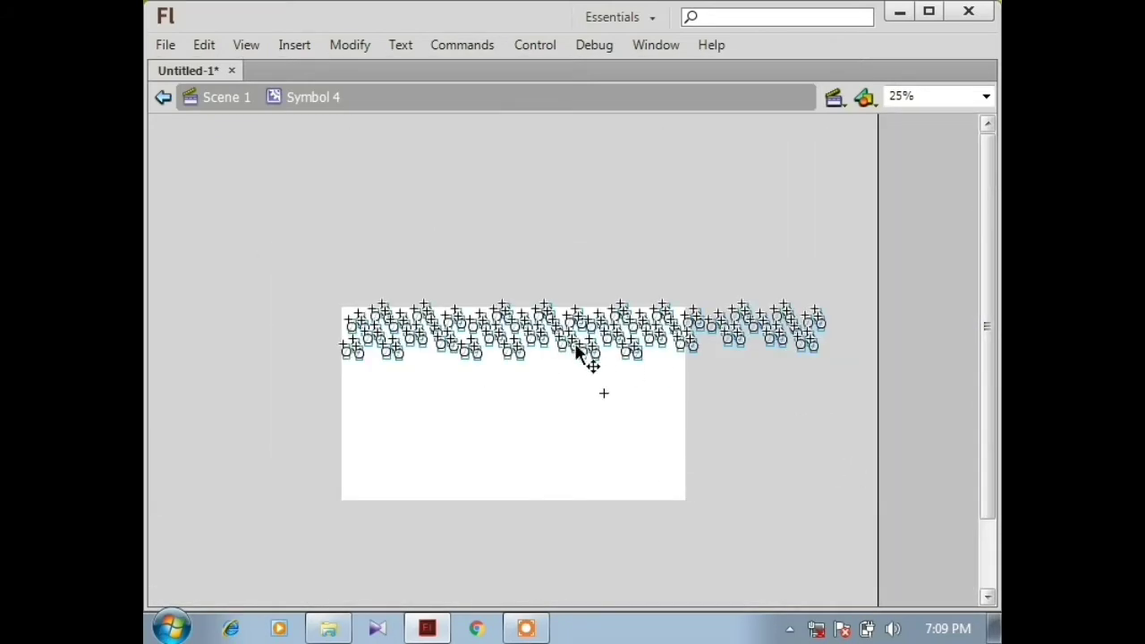
pyautogui.hotkey('ctrl', '=')
pyautogui.moveTo(549, 327); pyautogui.dragTo(587, 485)
pyautogui.scroll(-3, 545, 429)
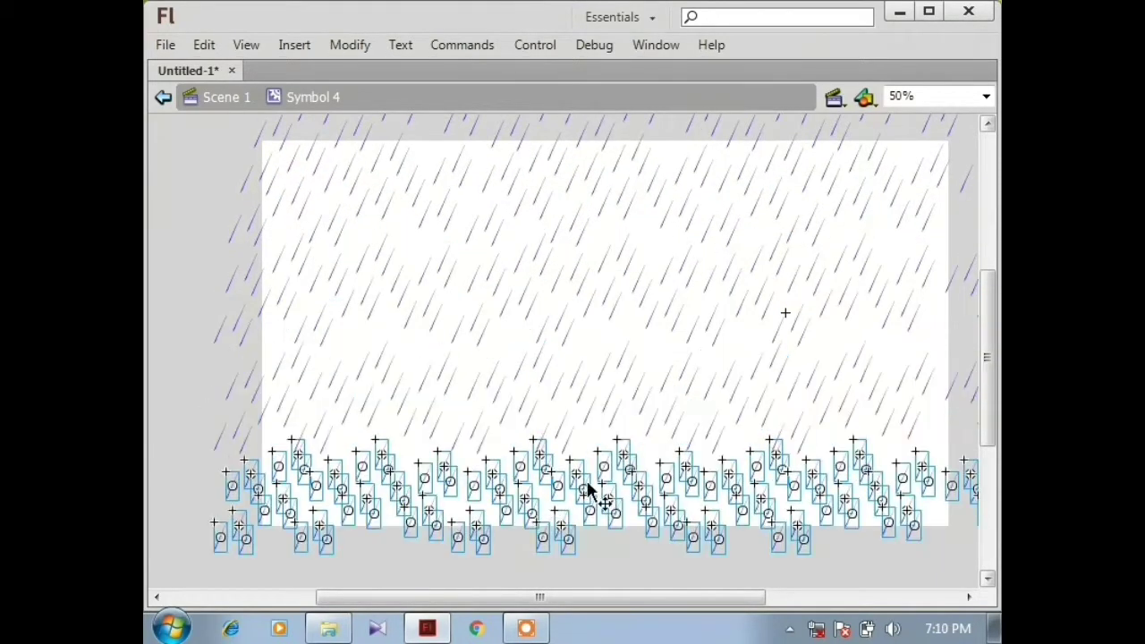
pyautogui.hotkey('ctrl', '-')
pyautogui.press('F4')
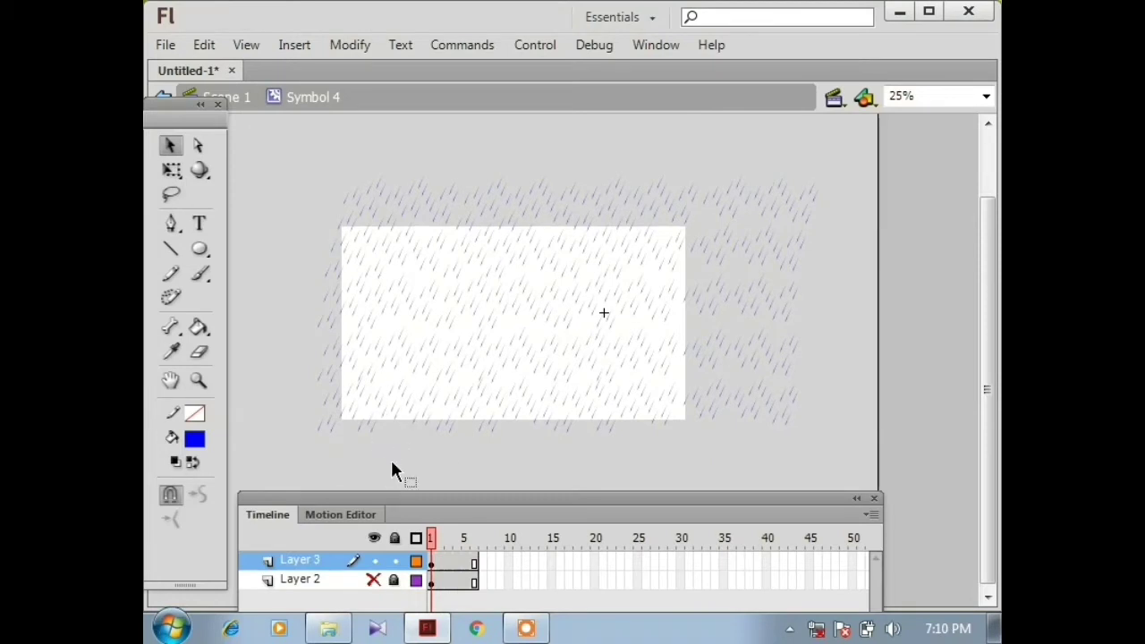
# Step: Show Layer 2 with the leaf photo and change the raindrop symbol's fill from inside the symbol to white
pyautogui.click(375, 581)
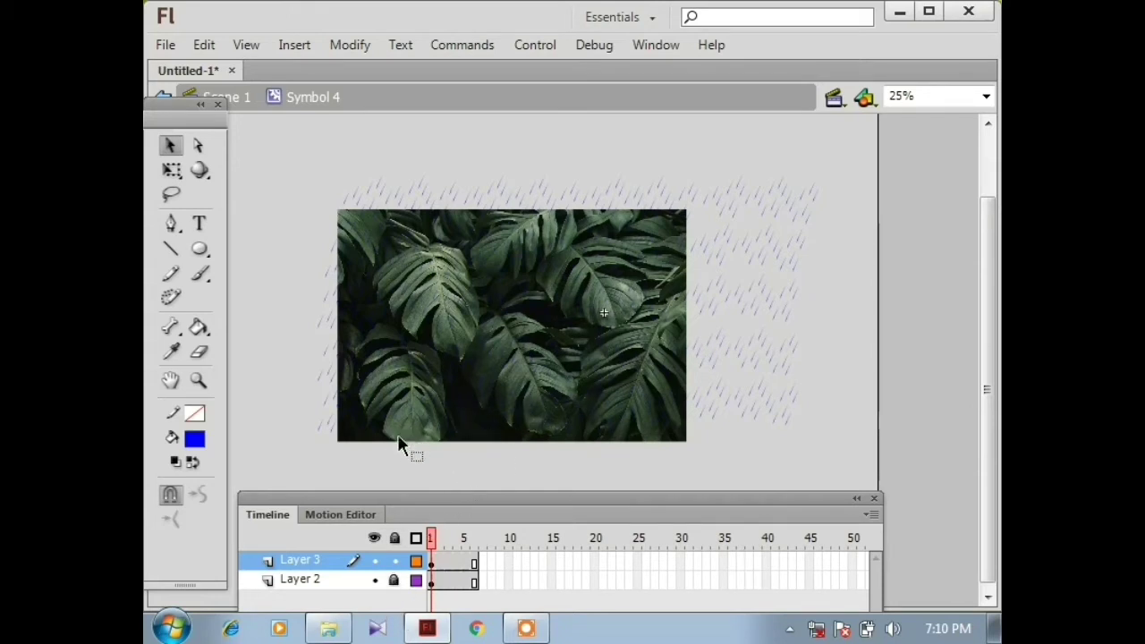
pyautogui.click(409, 301)
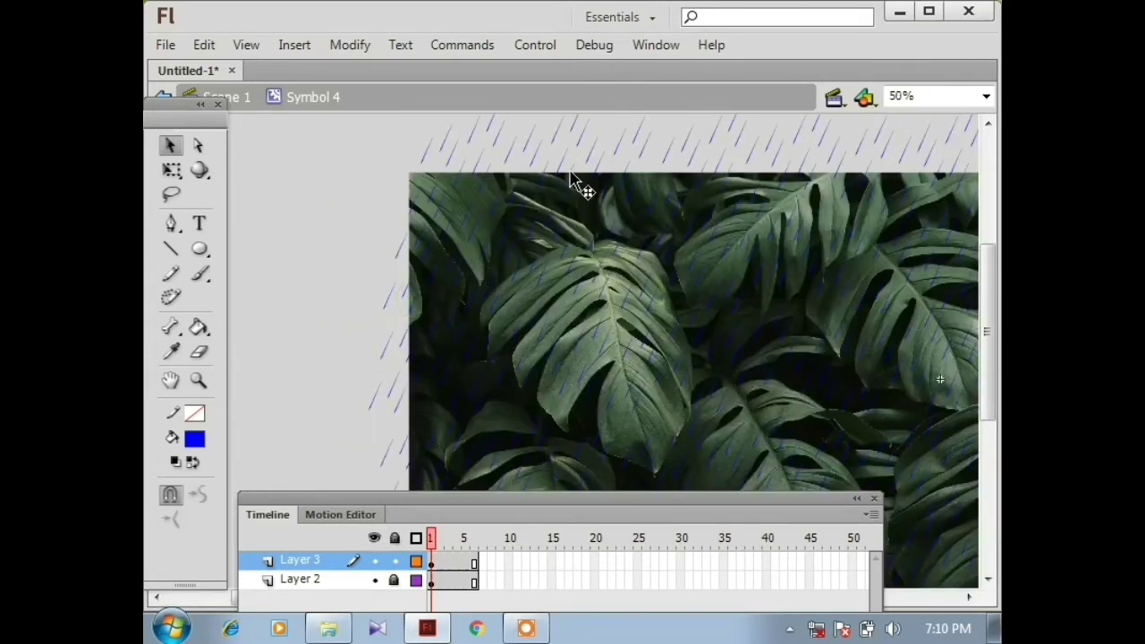
pyautogui.click(432, 271)
pyautogui.doubleClick(434, 278)
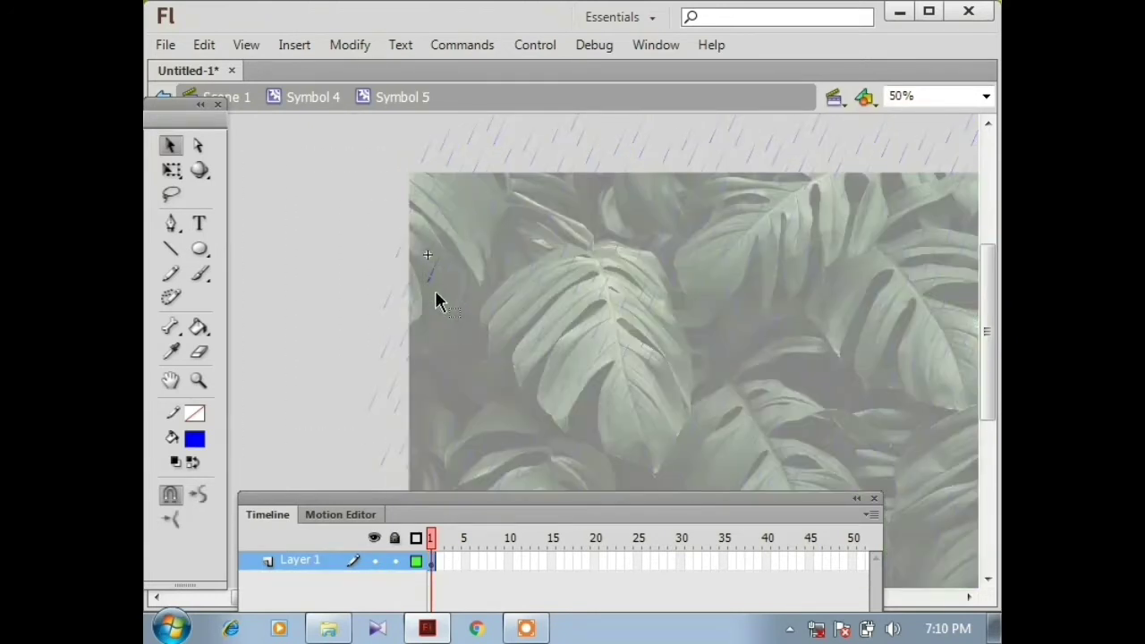
pyautogui.click(197, 439)
pyautogui.click(222, 300)
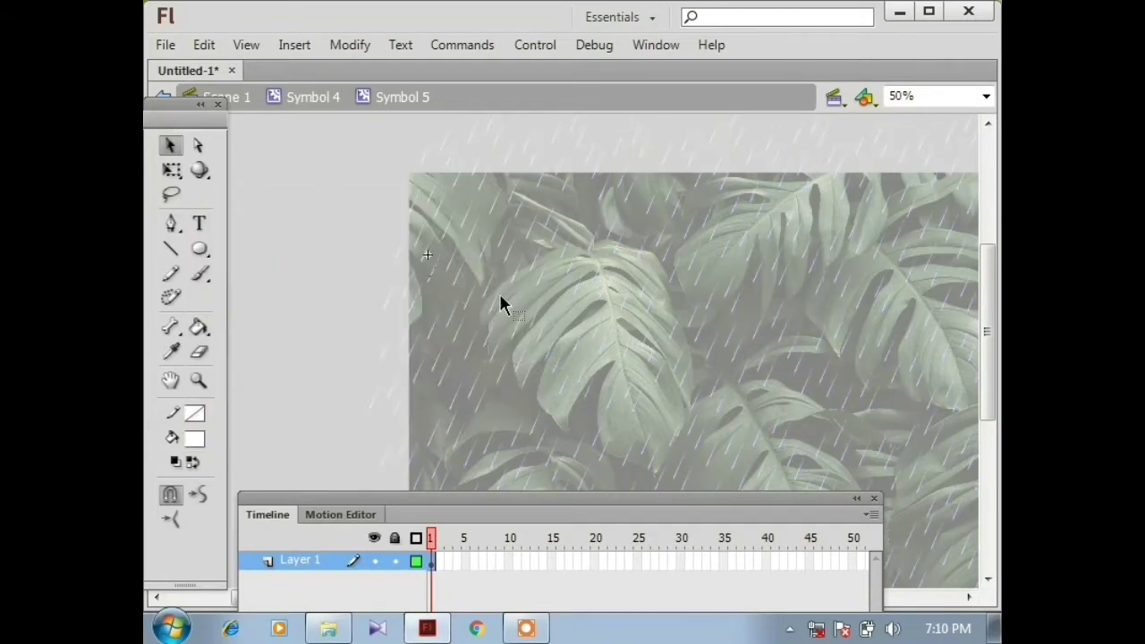
pyautogui.doubleClick(355, 324)
pyautogui.moveTo(685, 301); pyautogui.dragTo(498, 249)
pyautogui.press('F4')
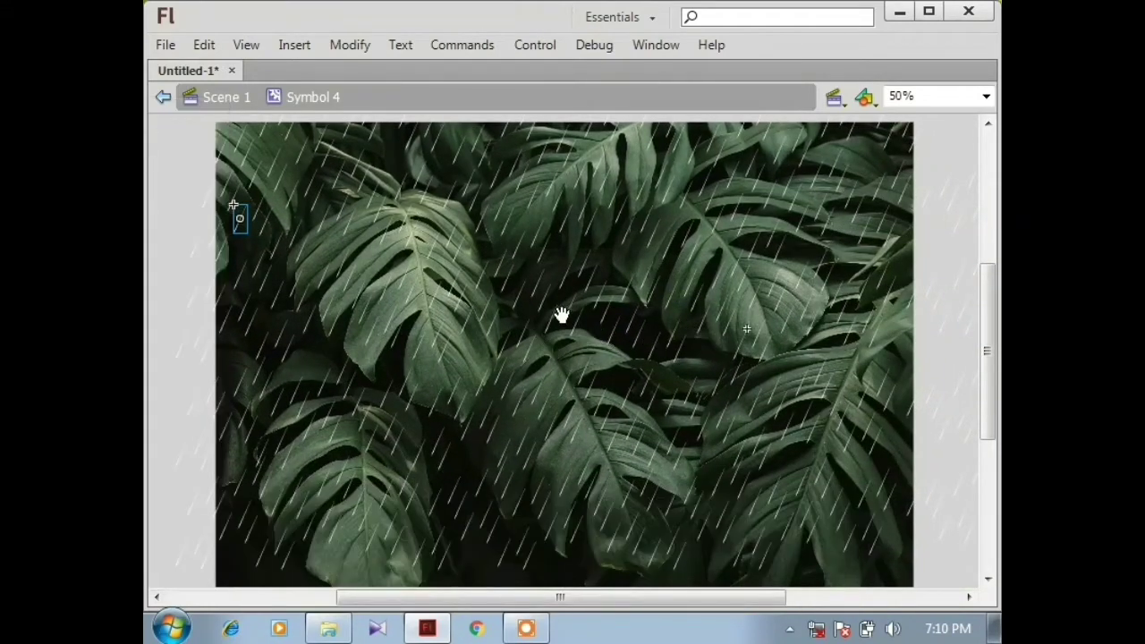
pyautogui.moveTo(560, 316)
pyautogui.mouseDown()
pyautogui.moveTo(678, 315)
pyautogui.moveTo(573, 314)
pyautogui.mouseUp()
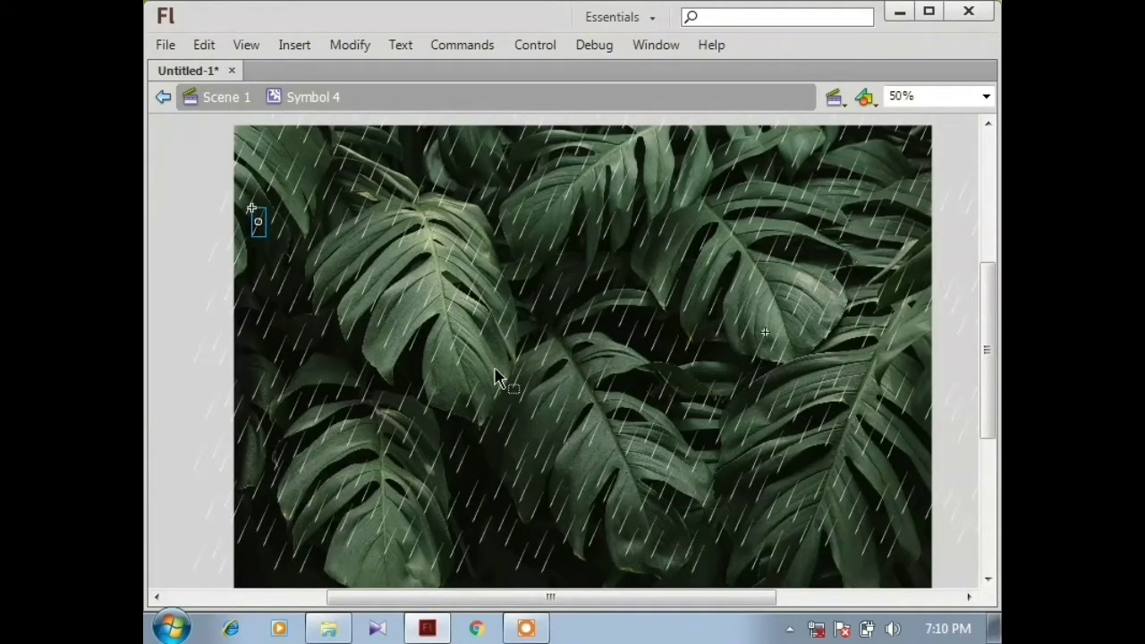
pyautogui.press('F4')
pyautogui.hotkey('ctrl', '-')
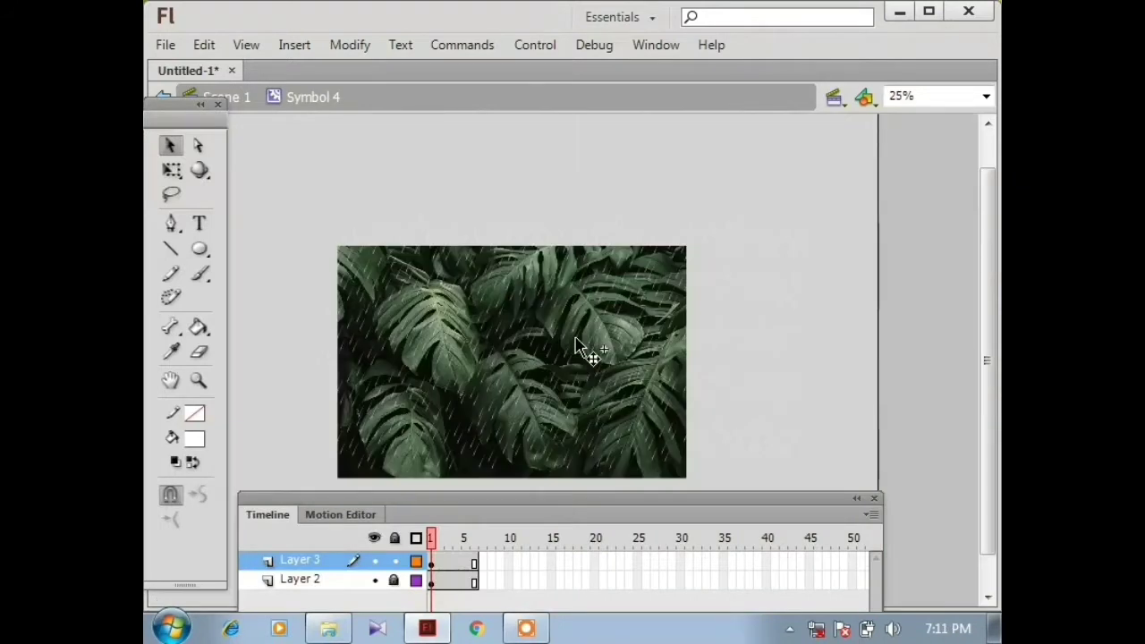
# Step: Add a keyframe at frame 2 of Layer 3 and shift all the streaks slightly to the left there
pyautogui.click(475, 409)
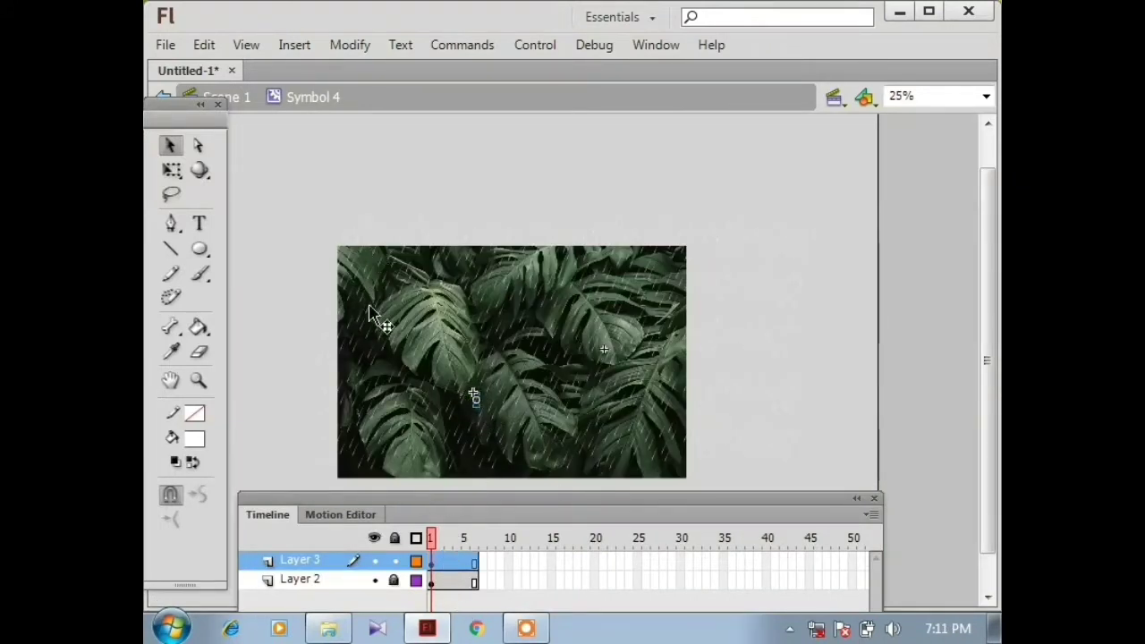
pyautogui.click(436, 572)
pyautogui.click(434, 563)
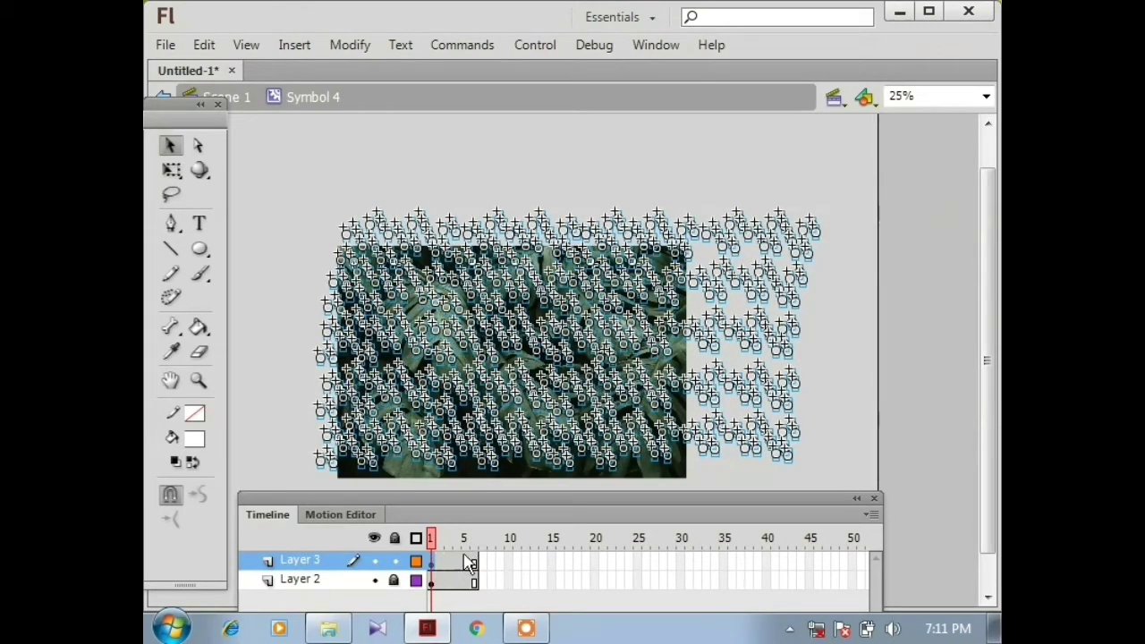
pyautogui.press('.')
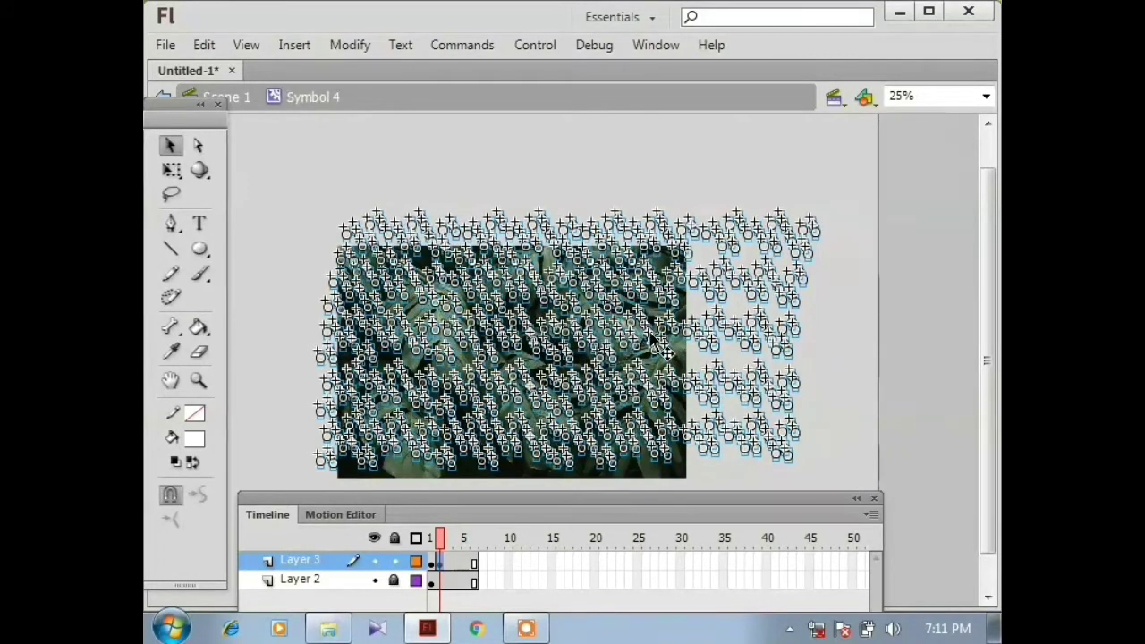
pyautogui.hotkey('shift', 'Left')
pyautogui.hotkey('shift', 'Left')
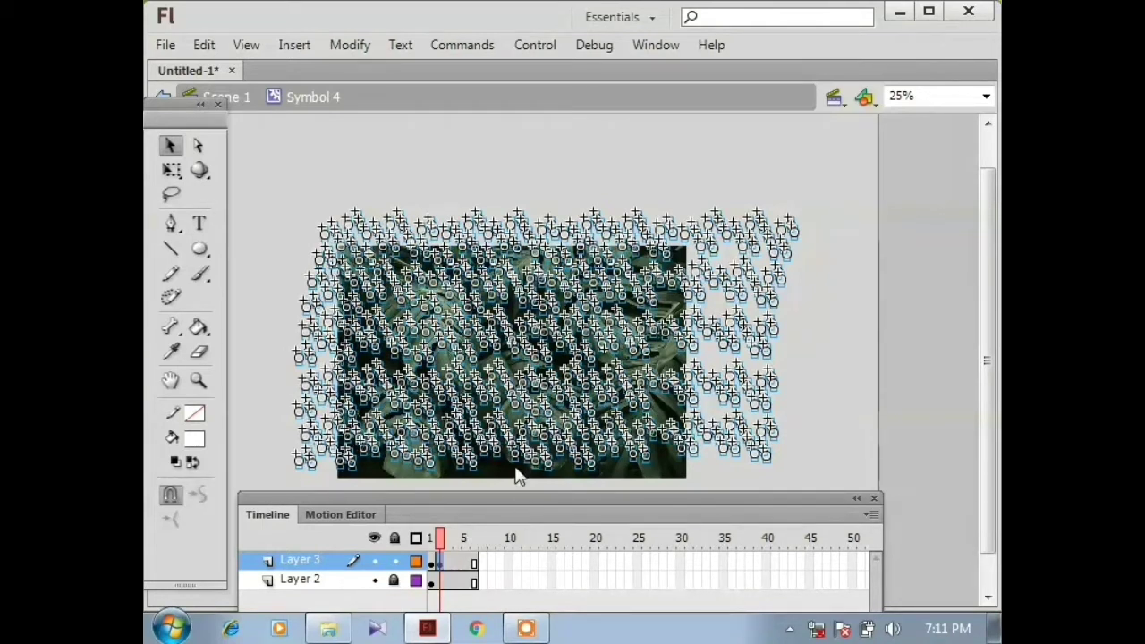
# Step: Add keyframes at frames 3 and 4 of Layer 3, shifting the streaks down at frame 3 and slightly right at frame 4
pyautogui.press('F6')
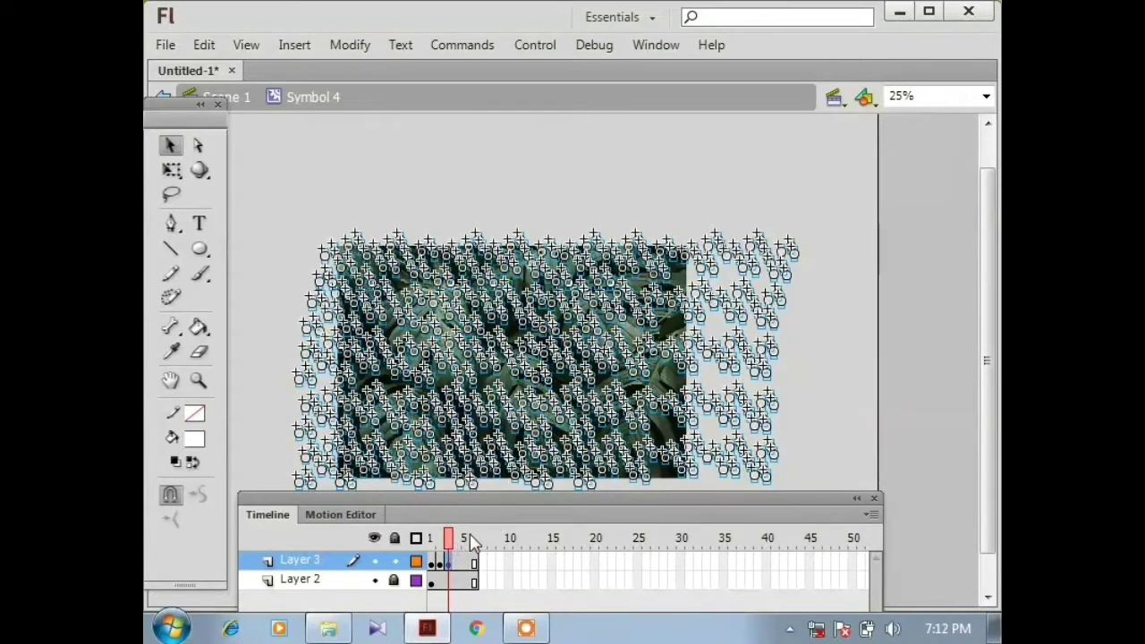
pyautogui.press('F6')
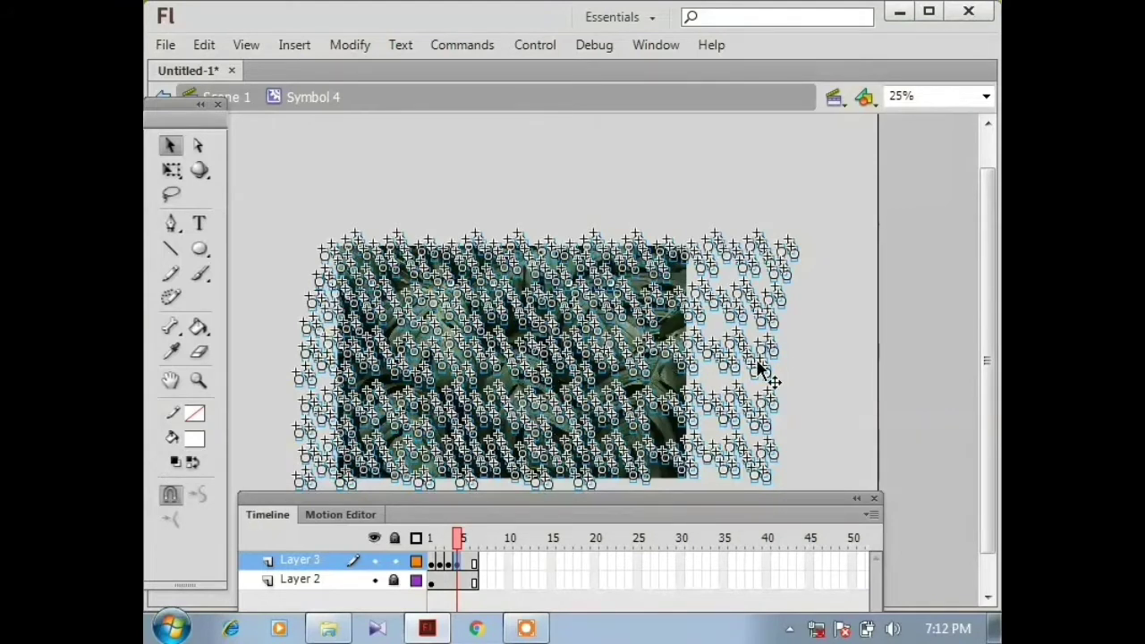
pyautogui.moveTo(758, 366); pyautogui.dragTo(761, 369)
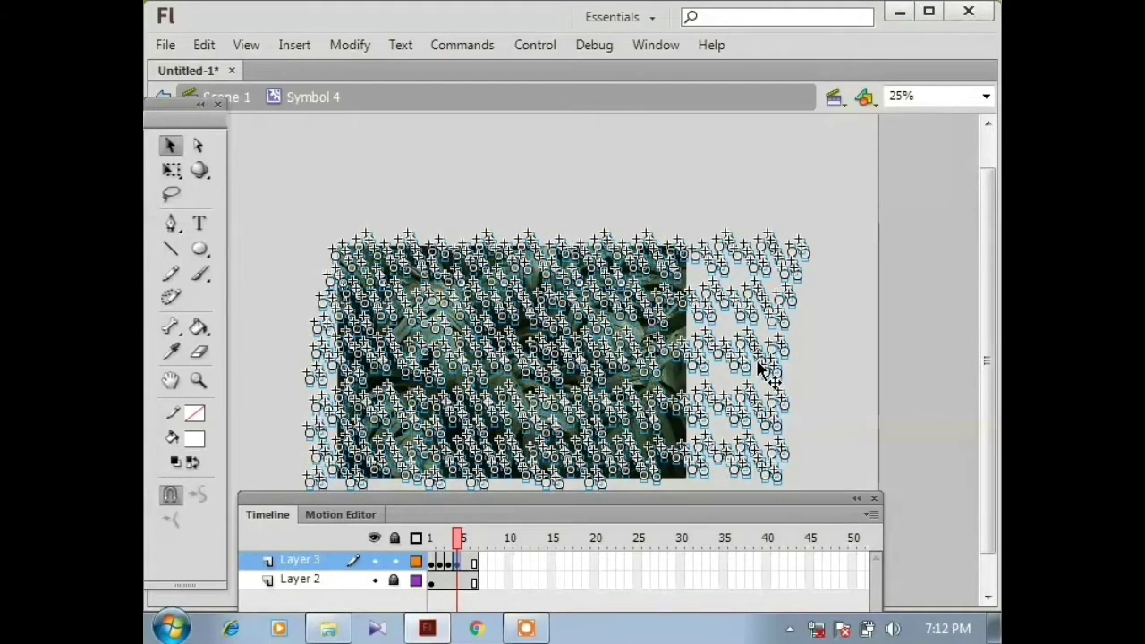
pyautogui.click(724, 170)
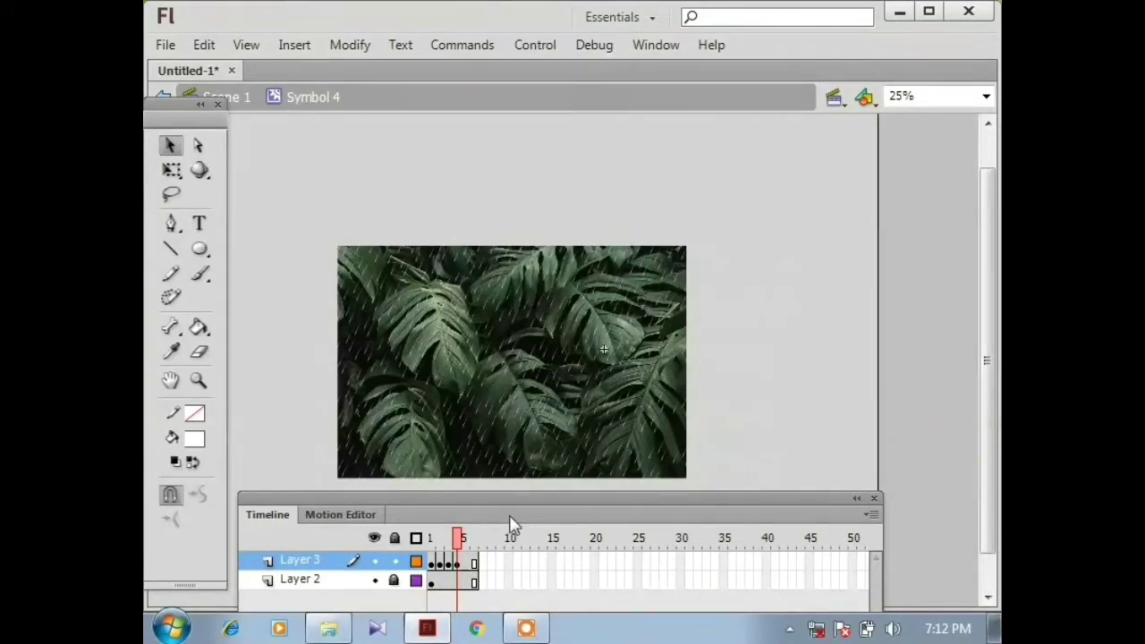
# Step: Extend the first keyframe of Layer 3 to last two frames, pushing the following keyframes to frames 3, 4 and 5
pyautogui.moveTo(474, 562); pyautogui.dragTo(472, 577)
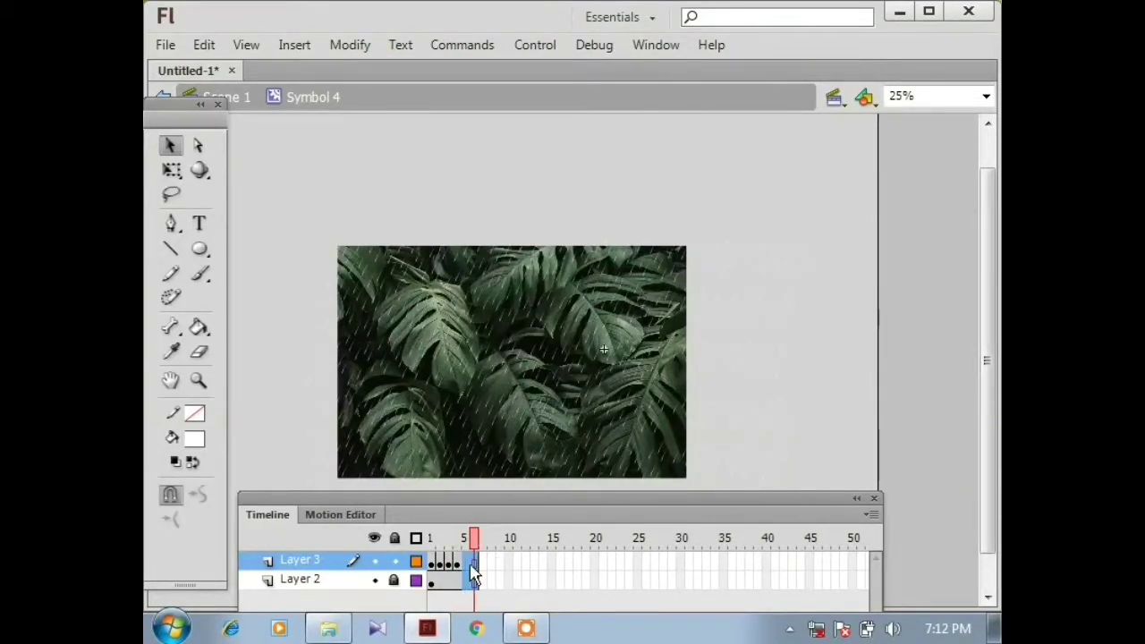
pyautogui.press('F6')
pyautogui.moveTo(439, 561); pyautogui.dragTo(458, 570)
pyautogui.press('F6')
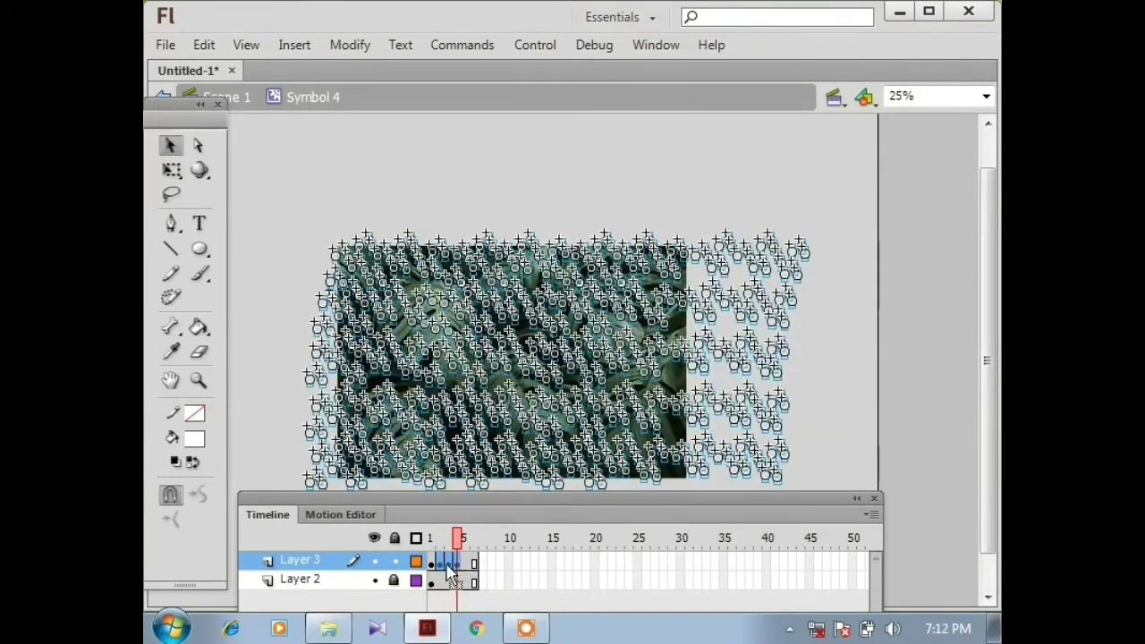
pyautogui.click(465, 571)
pyautogui.press('F6')
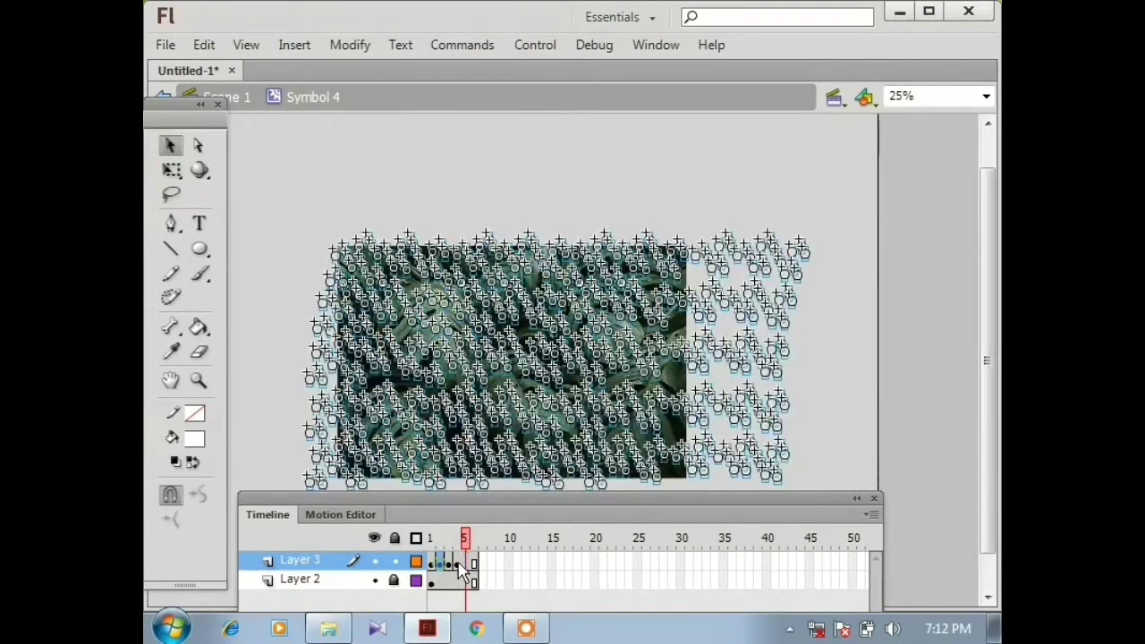
pyautogui.press('.')
pyautogui.press('F6')
pyautogui.press(',')
pyautogui.press(',')
pyautogui.press(',')
pyautogui.press(',')
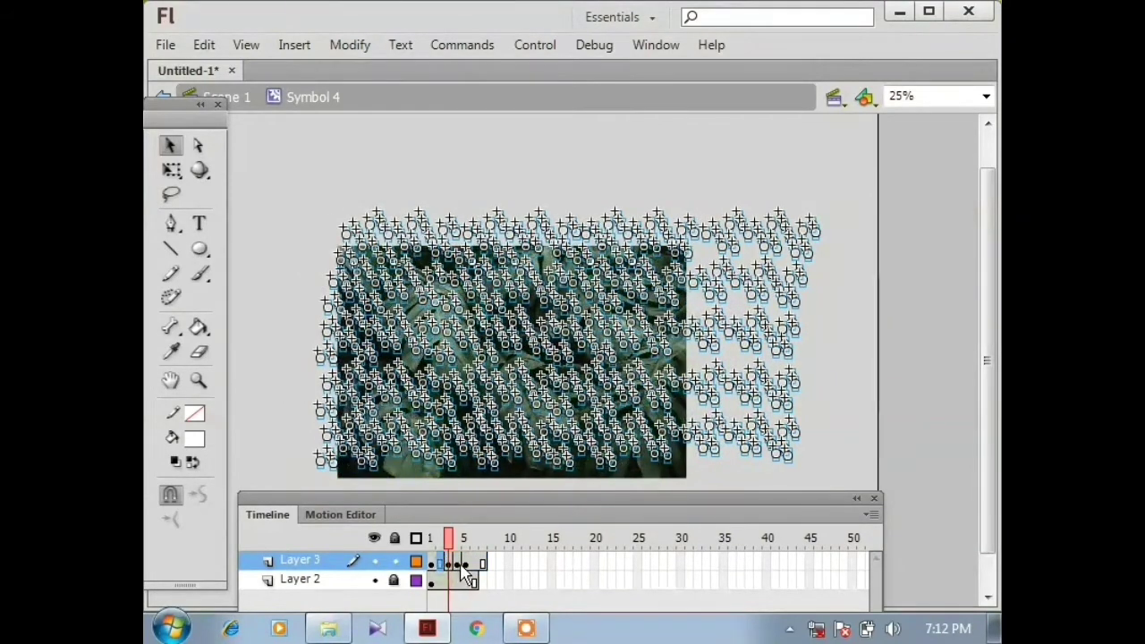
# Step: Extend the keyframe at frame 3 of Layer 3 by one frame, moving the last two keyframes to frames 5 and 6
pyautogui.press('.')
pyautogui.press('.')
pyautogui.press('.')
pyautogui.press('.')
pyautogui.press('.')
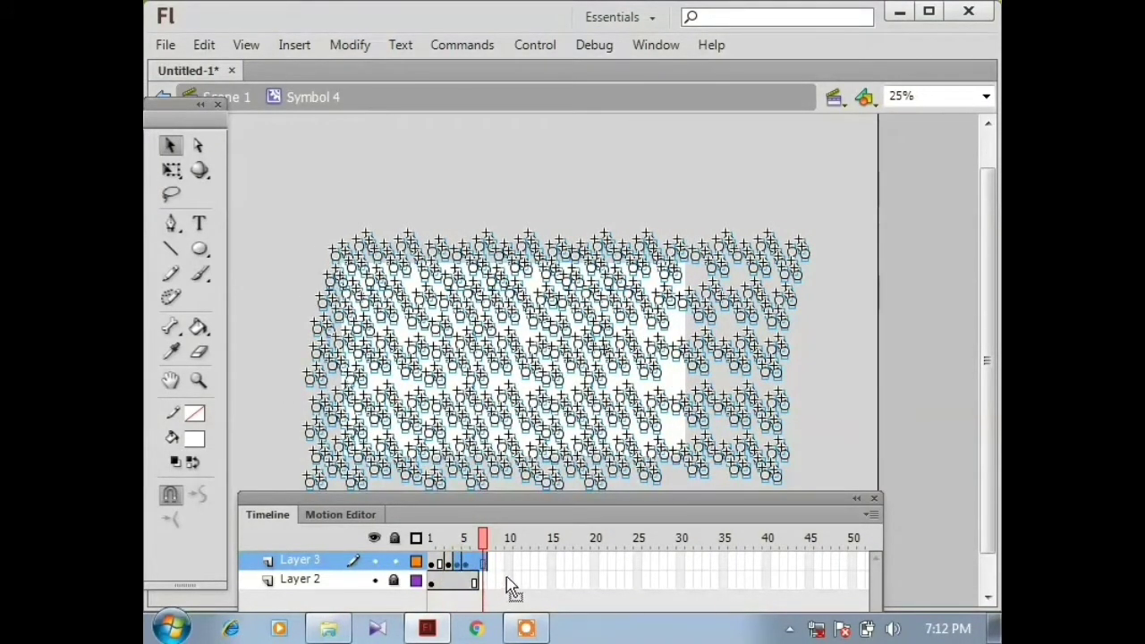
# Step: Extend Layer 2 past frame 6 to match the length of Layer 3
pyautogui.click(476, 581)
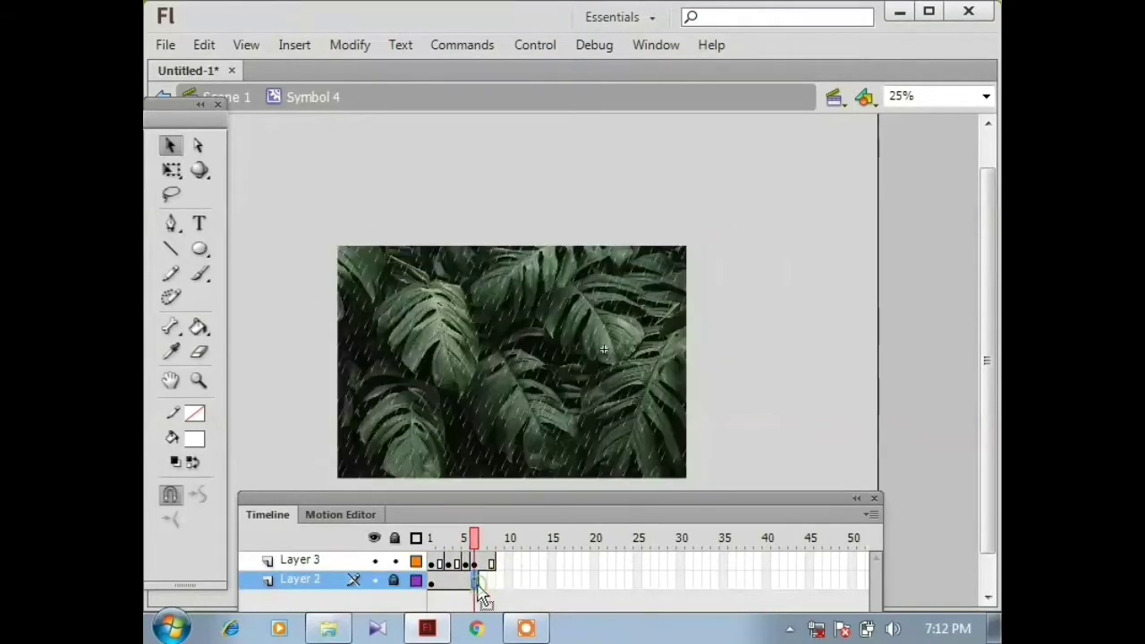
pyautogui.moveTo(487, 590); pyautogui.dragTo(495, 593)
pyautogui.press('F5')
pyautogui.press('F5')
pyautogui.press('F5')
# Step: Remove frames 7 and 8 from both layers so the animation ends at frame 6
pyautogui.click(490, 562)
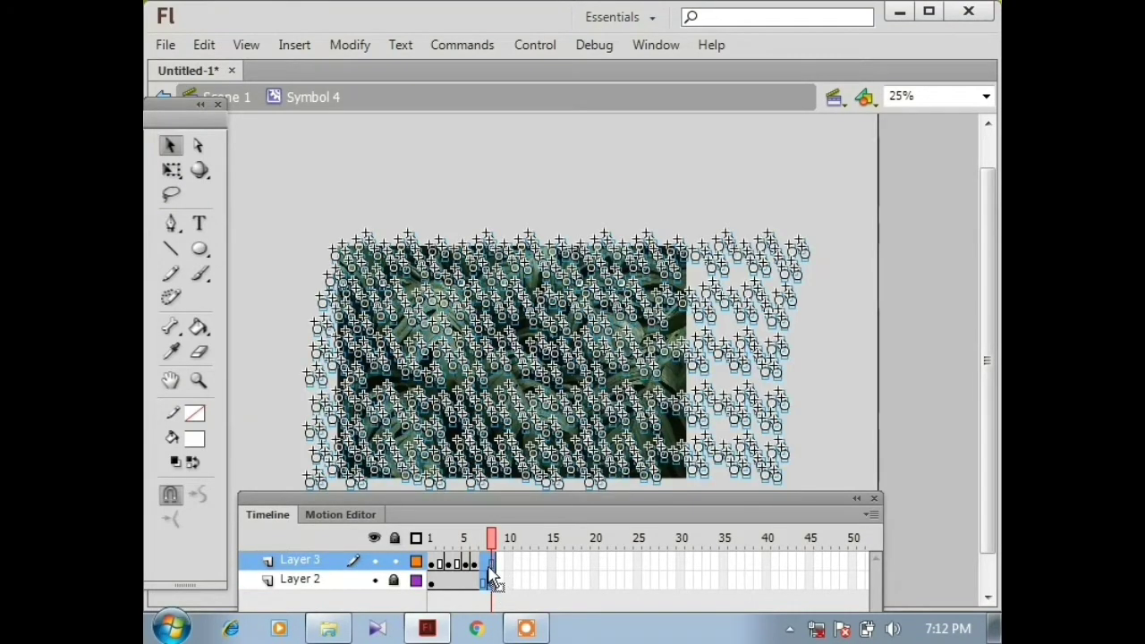
pyautogui.rightClick(490, 570)
pyautogui.click(593, 159)
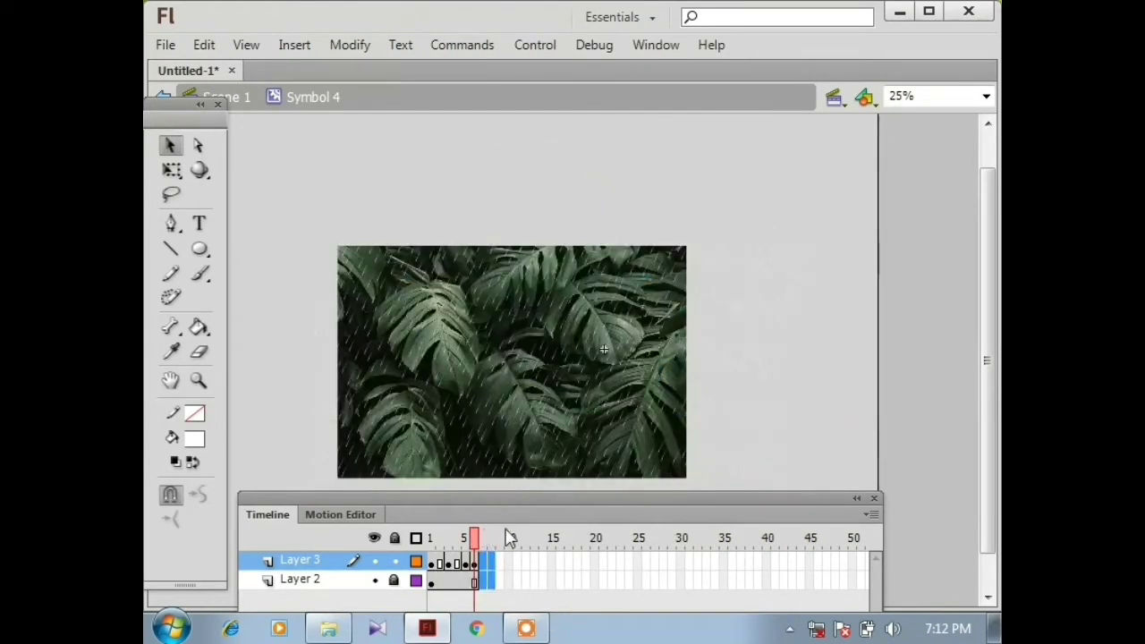
# Step: Preview the rain animation as a test movie, close the preview and move the Timeline panel higher
pyautogui.hotkey('ctrl', 'Return')
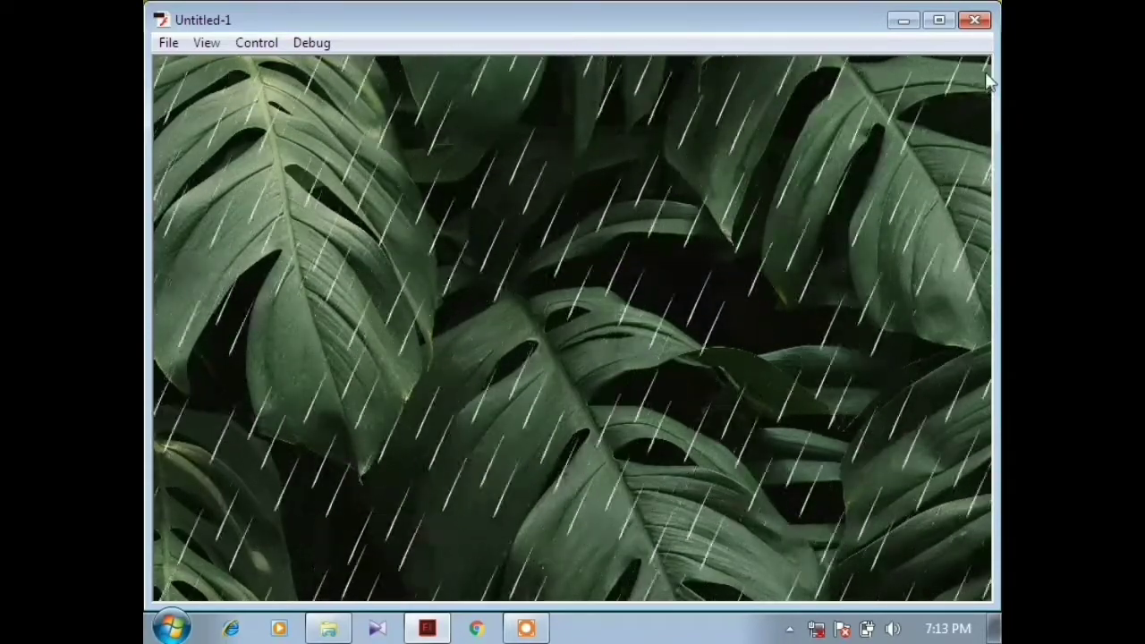
pyautogui.click(974, 20)
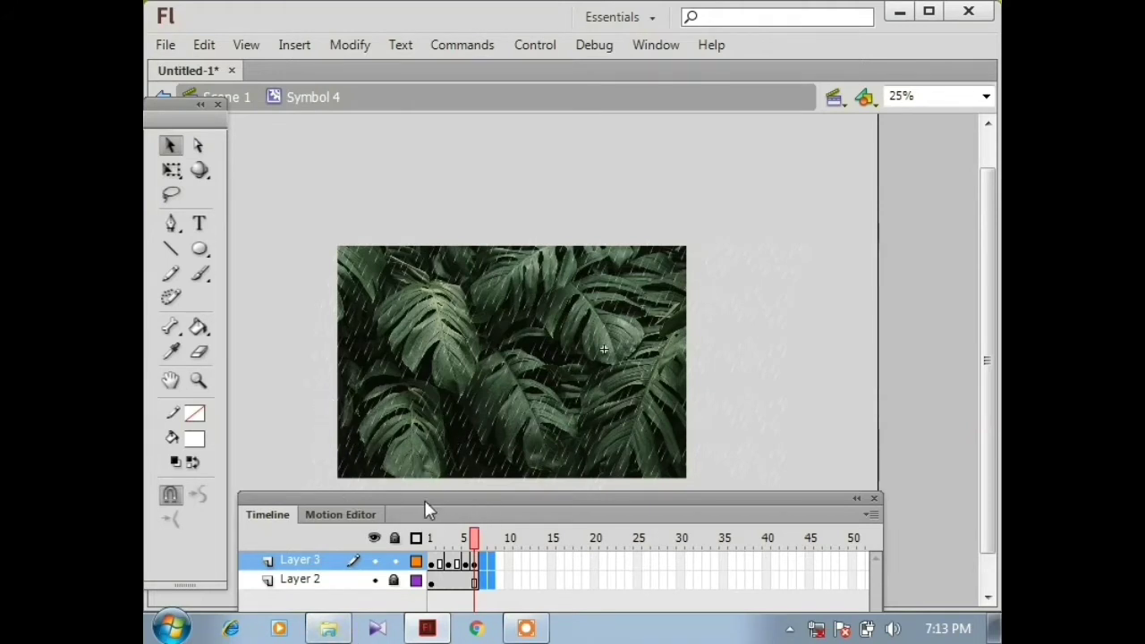
pyautogui.moveTo(424, 500); pyautogui.dragTo(431, 462)
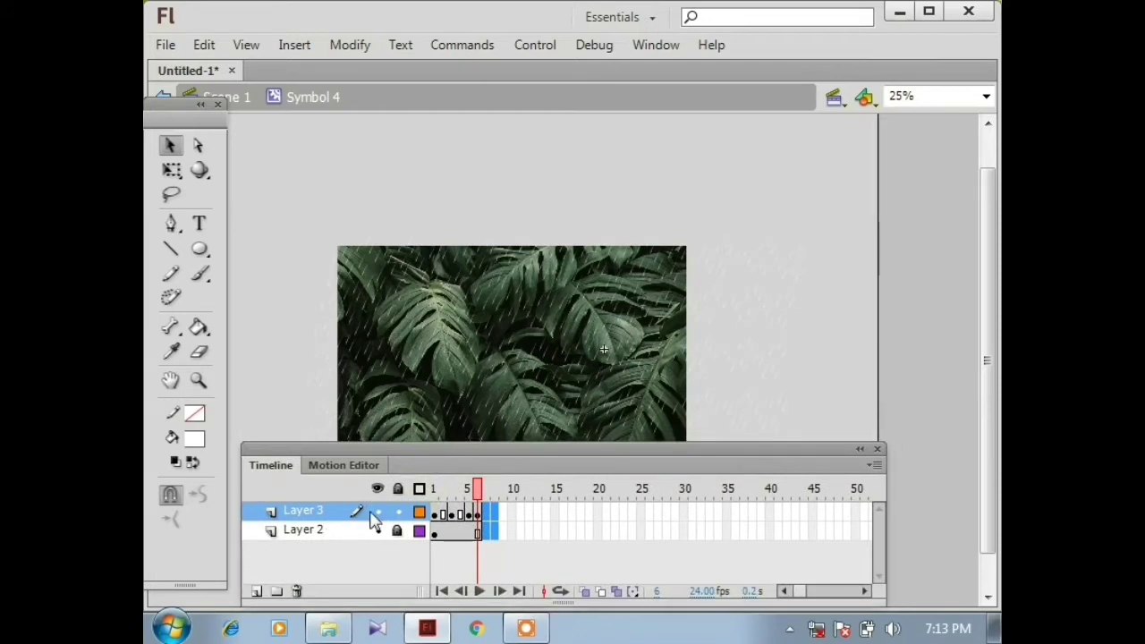
# Step: Add a new layer above Layer 3 and paint a small white blob on the leaf with the Brush tool
pyautogui.click(255, 592)
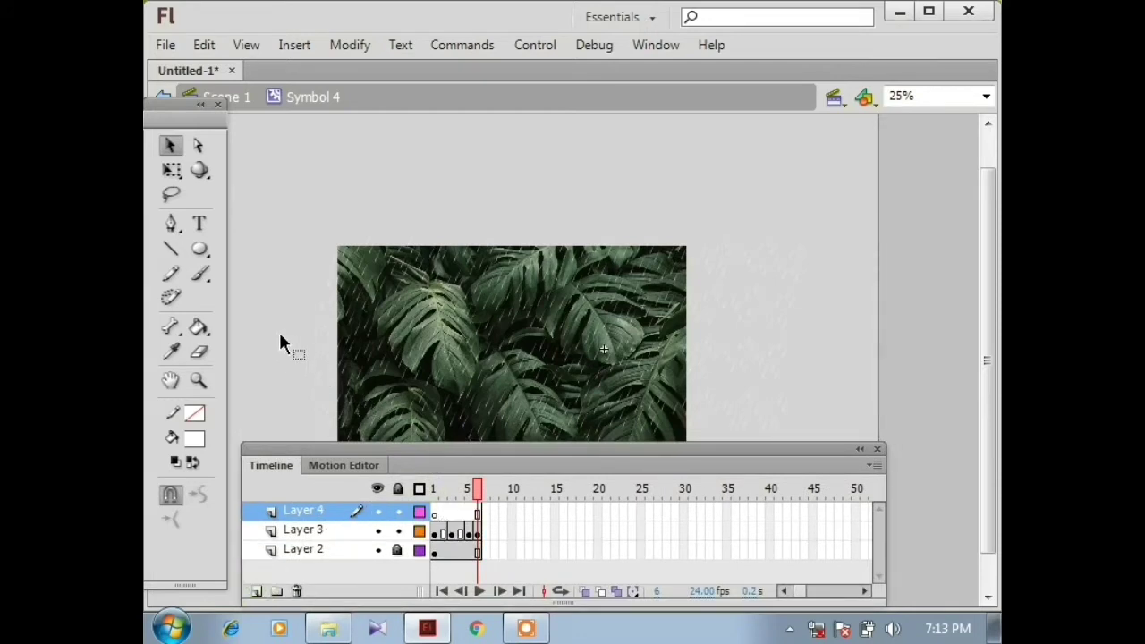
pyautogui.click(200, 274)
pyautogui.hotkey('ctrl', '=')
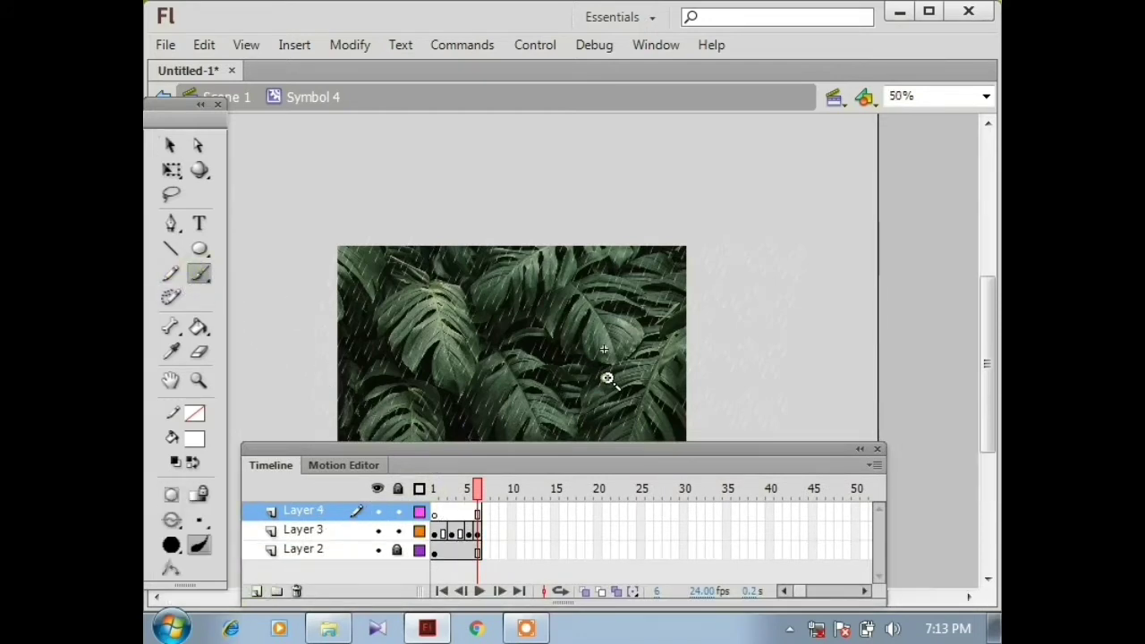
pyautogui.hotkey('ctrl', '=')
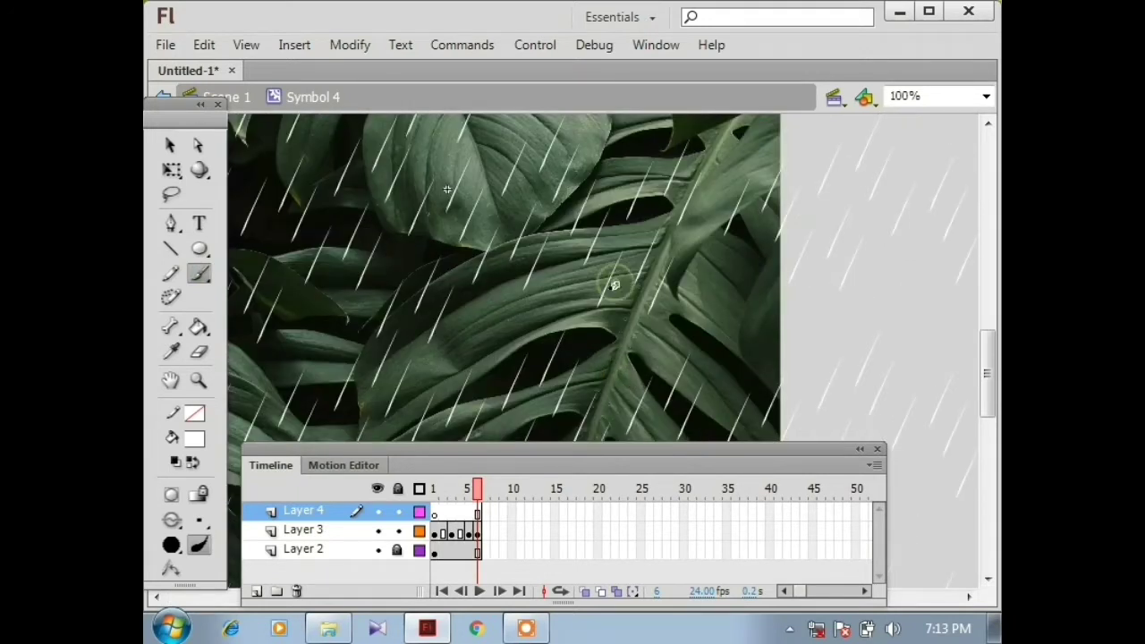
pyautogui.moveTo(615, 283); pyautogui.dragTo(612, 291)
# Step: Lock Layer 3, convert the white blob on Layer 4 into a movie clip symbol and open it for editing
pyautogui.press('v')
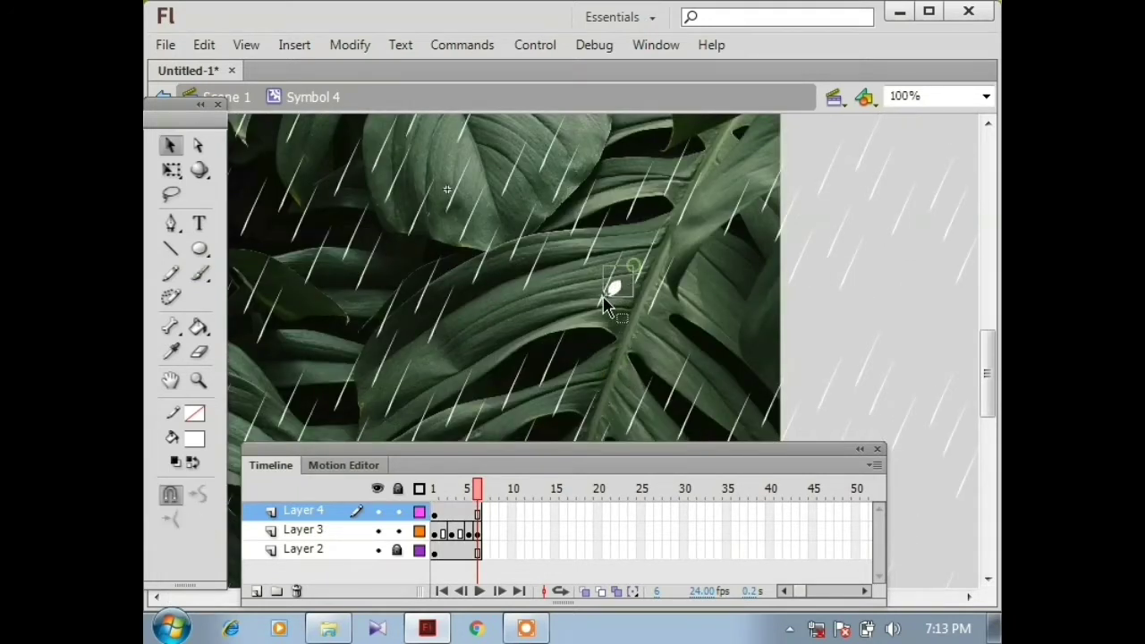
pyautogui.click(611, 288)
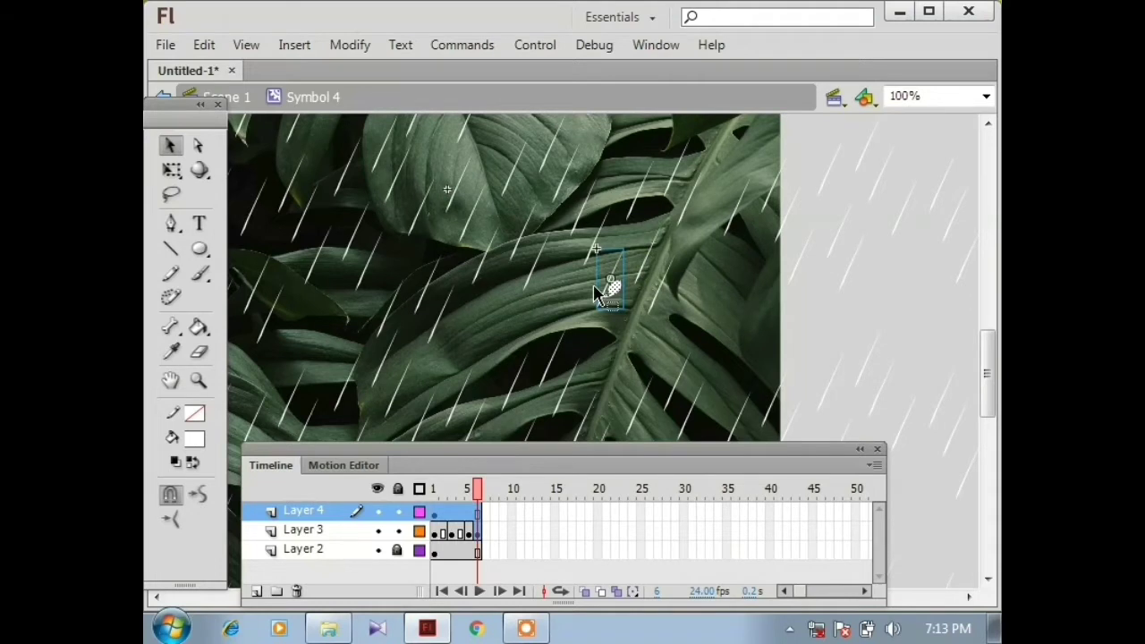
pyautogui.press('F8')
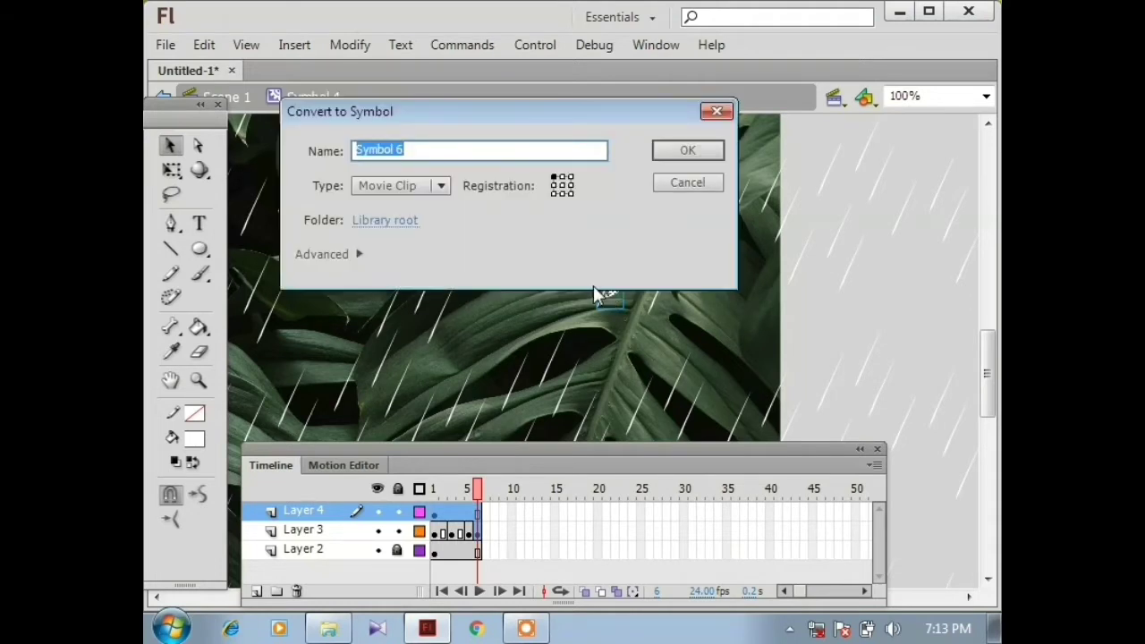
pyautogui.click(691, 187)
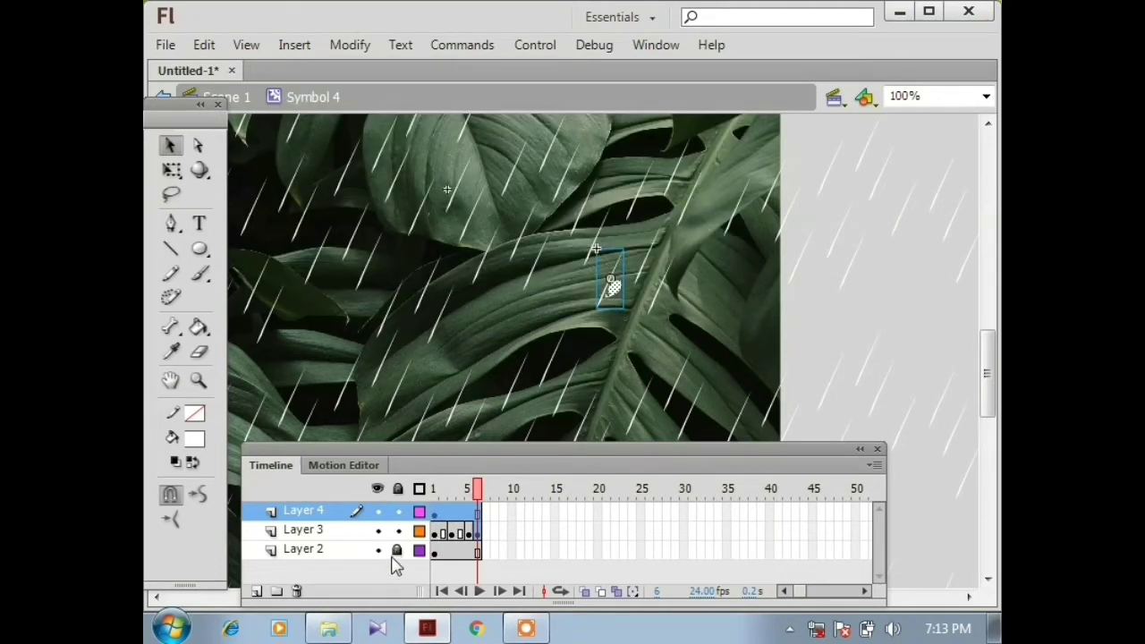
pyautogui.click(398, 530)
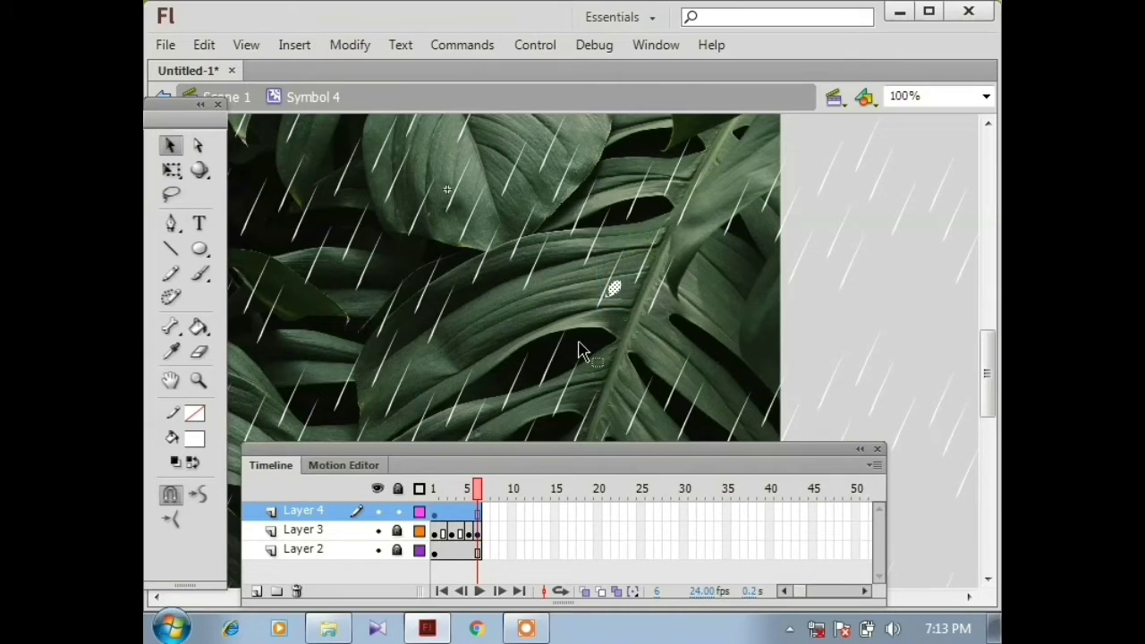
pyautogui.press('F8')
pyautogui.press('Escape')
pyautogui.doubleClick(620, 290)
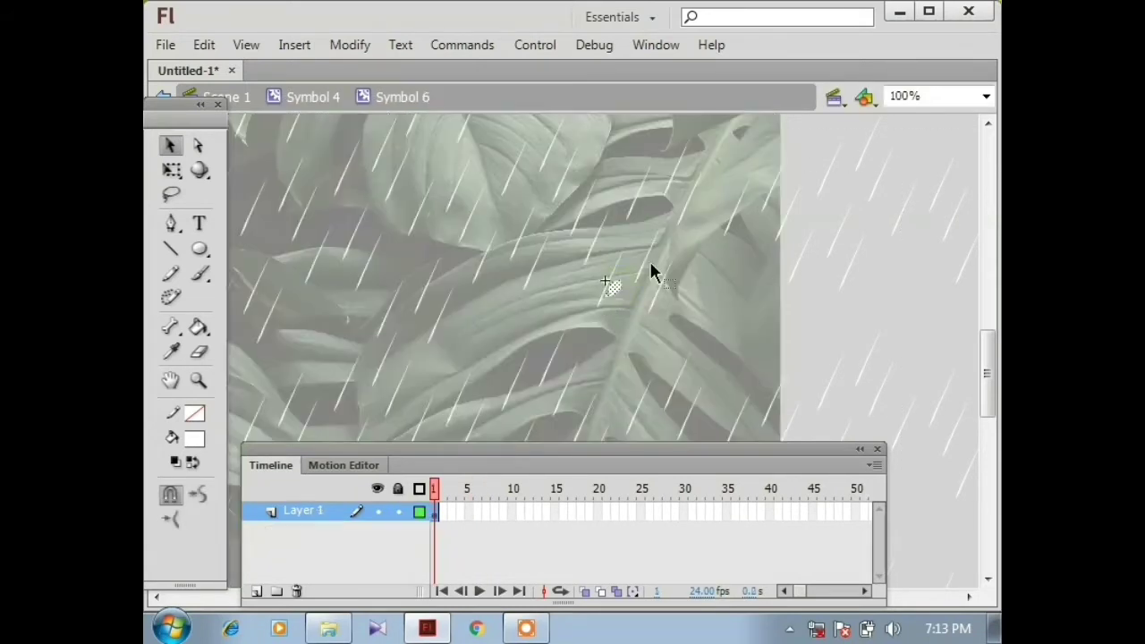
# Step: Add a new layer inside the blob symbol and delete Layer 1 with the blob
pyautogui.click(256, 591)
pyautogui.click(312, 533)
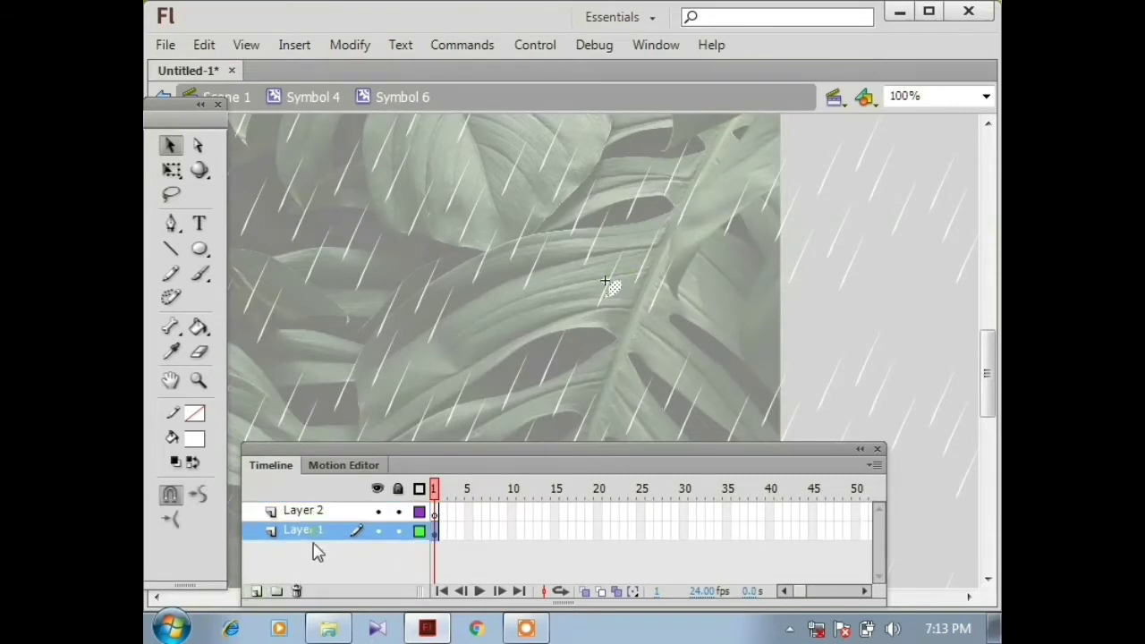
pyautogui.click(297, 591)
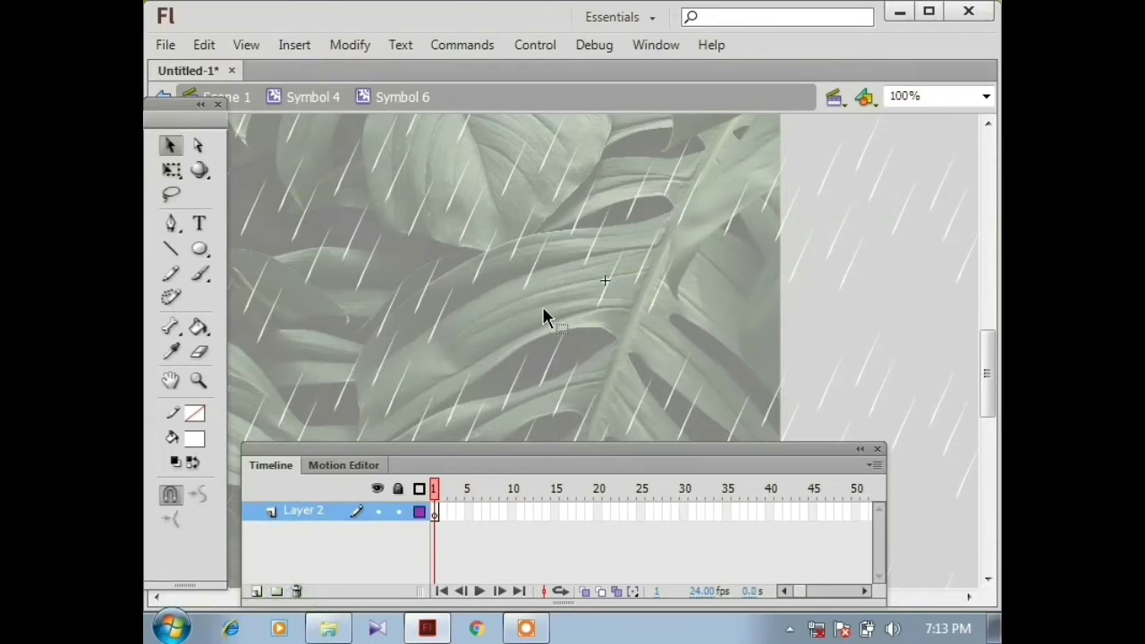
# Step: Paint a white raindrop on frame 1 of Layer 2, add a blank keyframe at frame 2 and enable onion skinning
pyautogui.click(198, 274)
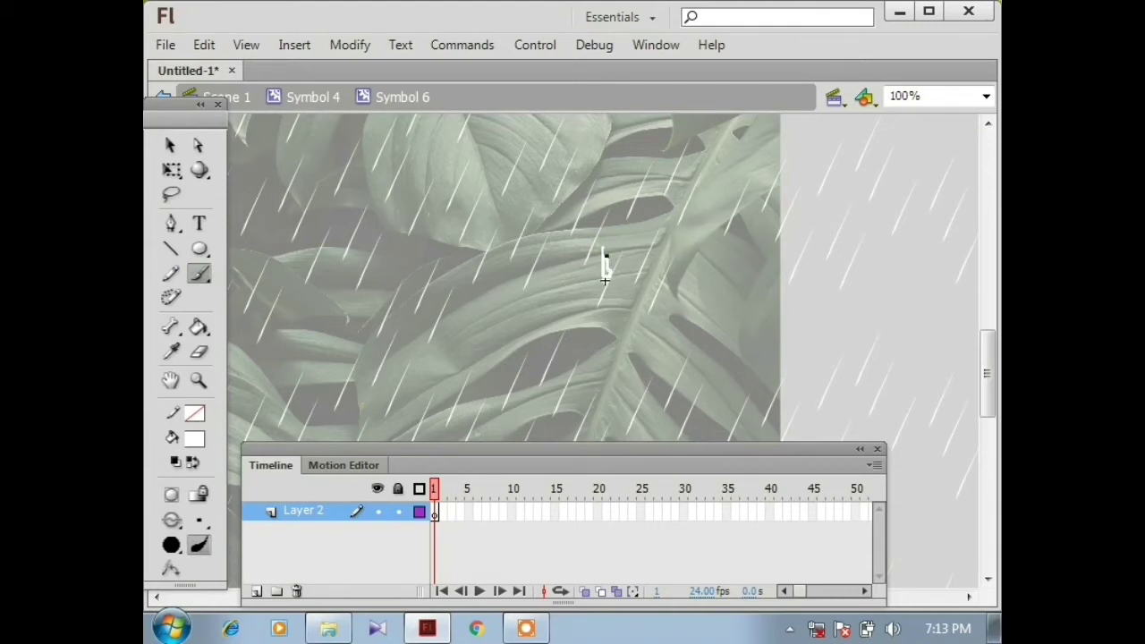
pyautogui.moveTo(605, 280)
pyautogui.mouseDown()
pyautogui.moveTo(632, 267)
pyautogui.moveTo(606, 258)
pyautogui.mouseUp()
pyautogui.press('F7')
pyautogui.click(544, 592)
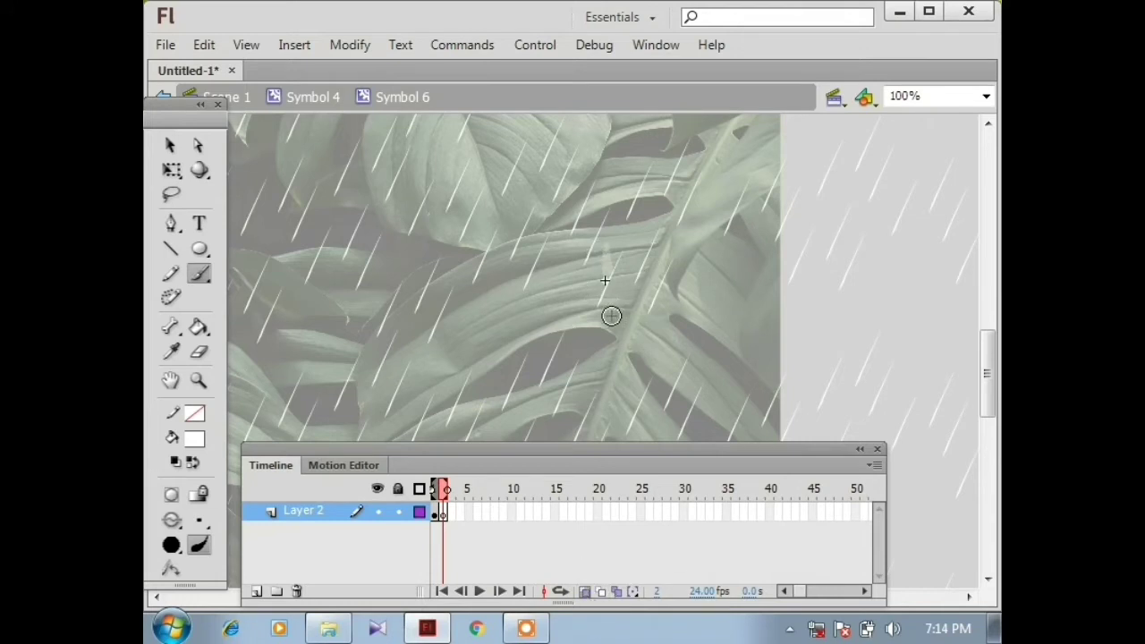
# Step: Paint a white splash with small flying droplets at the drop's base on frame 2
pyautogui.hotkey('ctrl', '=')
pyautogui.moveTo(612, 301); pyautogui.dragTo(602, 258)
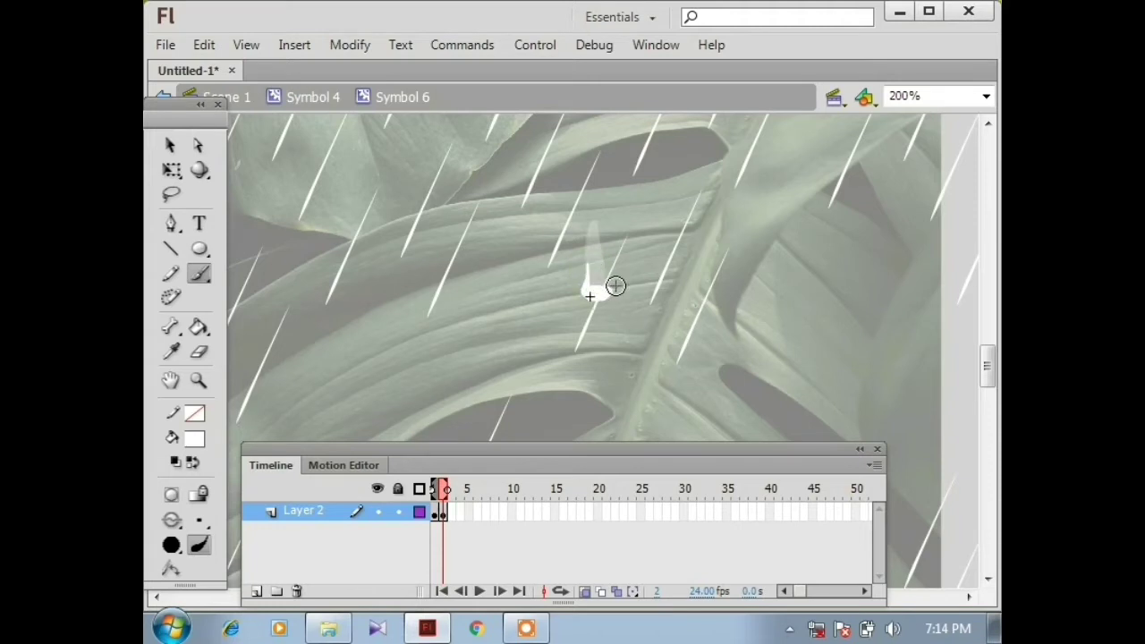
pyautogui.hotkey('ctrl', 'z')
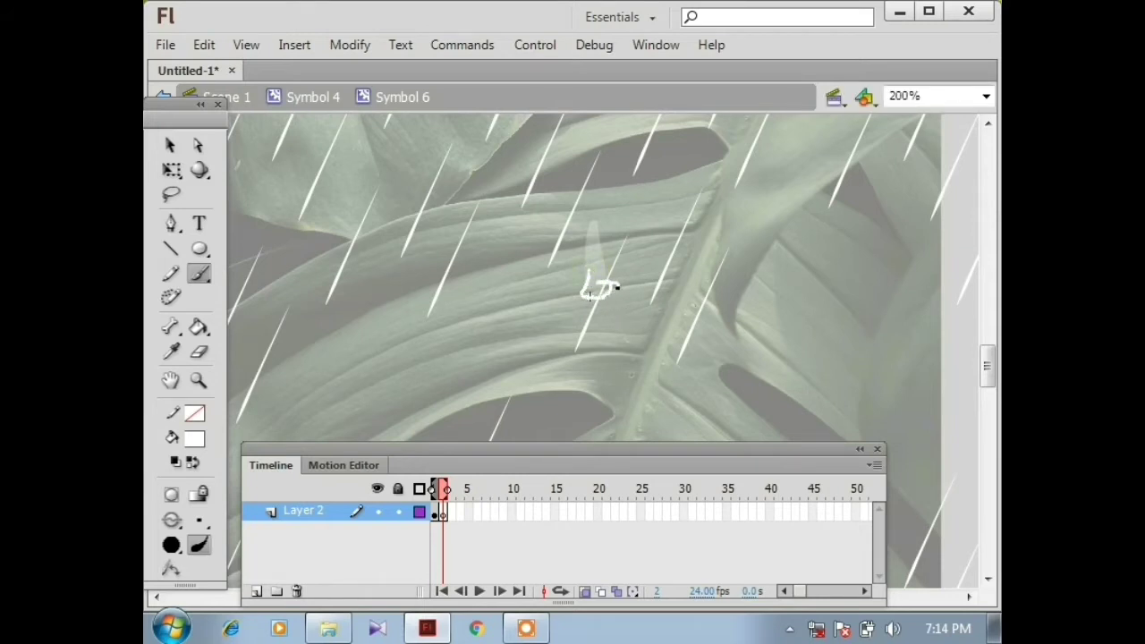
pyautogui.moveTo(616, 287)
pyautogui.mouseDown()
pyautogui.moveTo(581, 292)
pyautogui.moveTo(608, 284)
pyautogui.mouseUp()
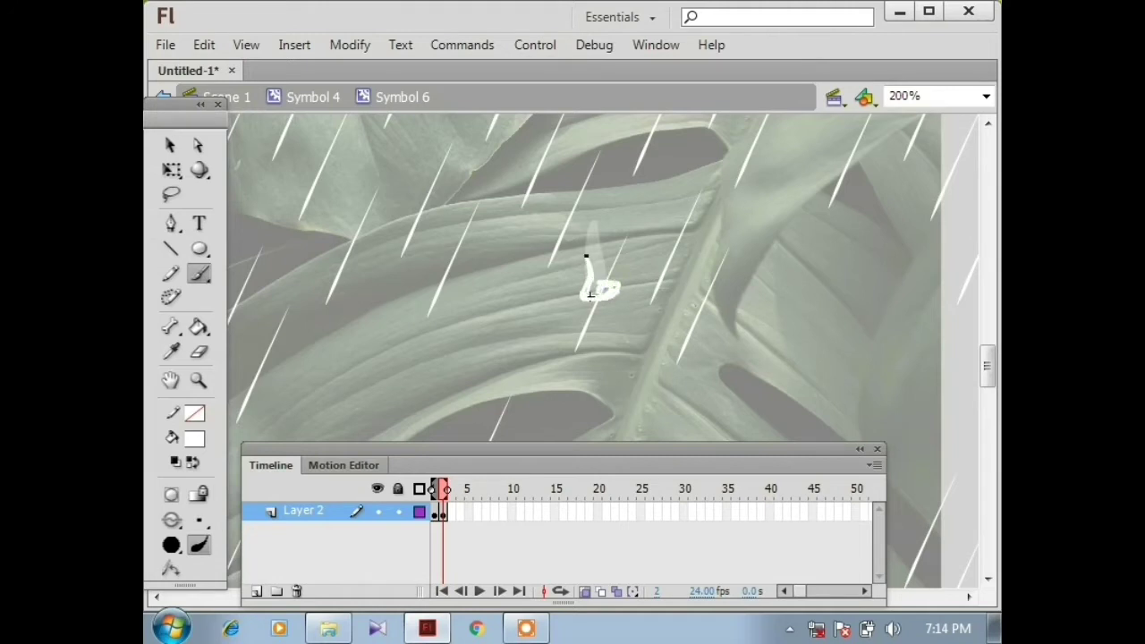
pyautogui.moveTo(586, 257); pyautogui.dragTo(586, 259)
pyautogui.moveTo(604, 268); pyautogui.dragTo(615, 259)
pyautogui.moveTo(616, 250)
pyautogui.mouseDown()
pyautogui.moveTo(595, 268)
pyautogui.moveTo(600, 286)
pyautogui.moveTo(600, 263)
pyautogui.moveTo(626, 280)
pyautogui.moveTo(618, 260)
pyautogui.moveTo(637, 280)
pyautogui.mouseUp()
# Step: Paint the dispersing splash on new blank keyframes at frames 3 and 4, and add an empty keyframe at frame 5
pyautogui.press('F7')
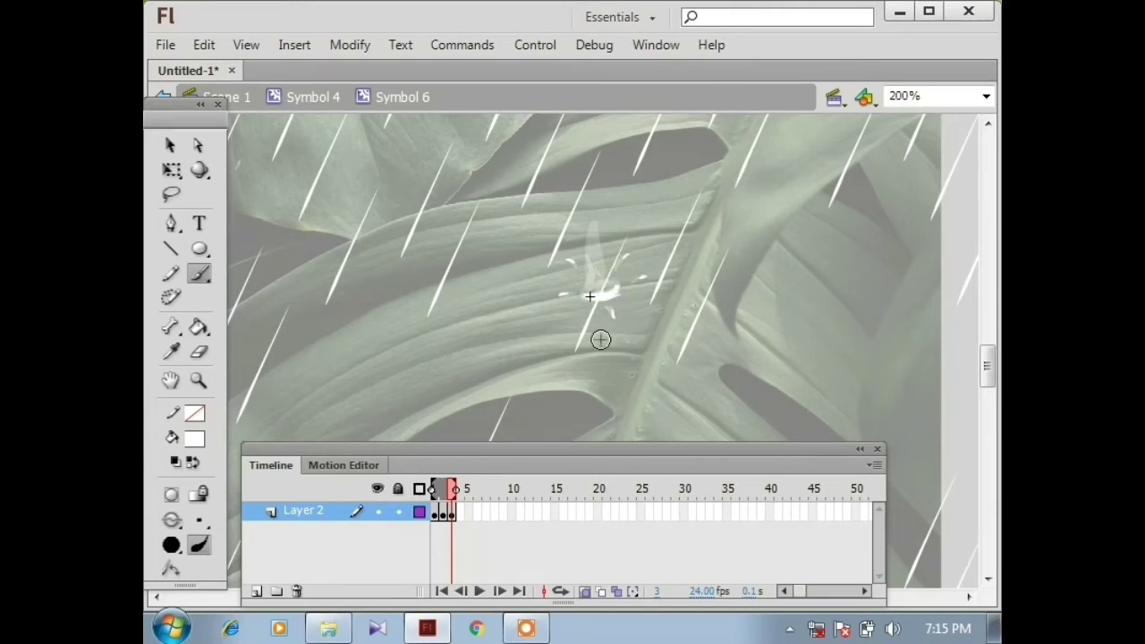
pyautogui.press('F7')
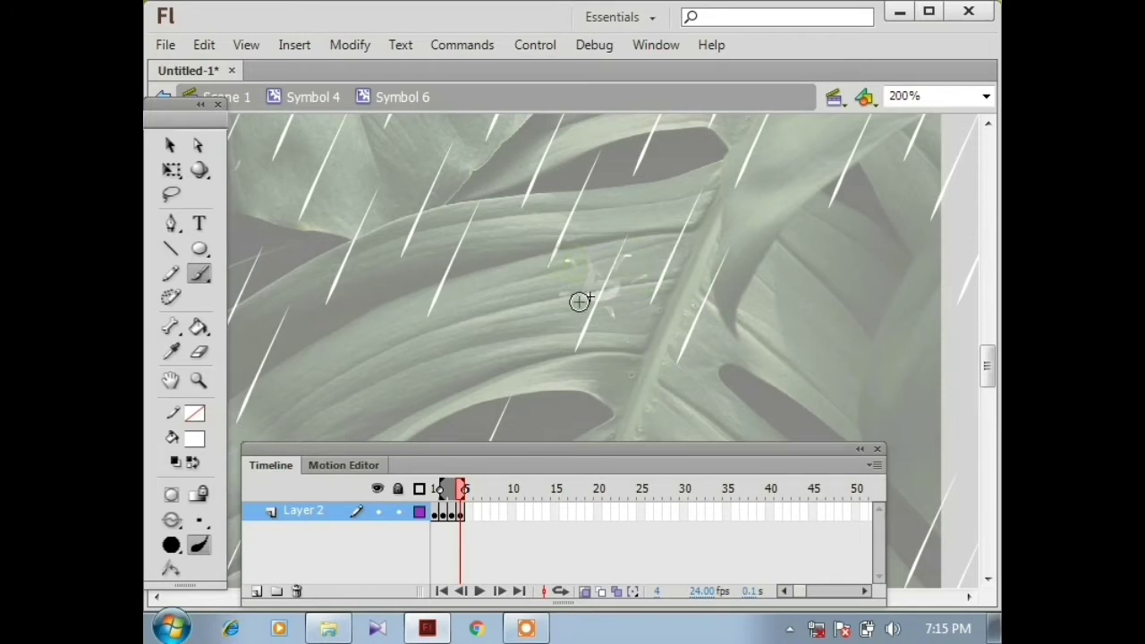
pyautogui.press('F7')
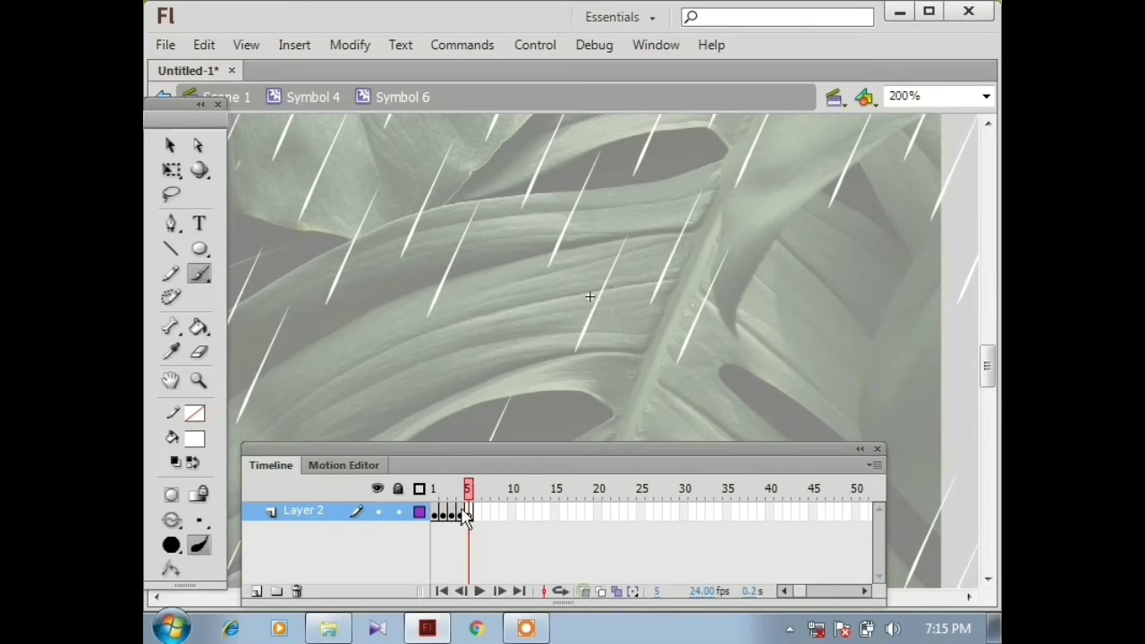
# Step: Return to frame 1 and shrink the painted raindrop slightly with Free Transform
pyautogui.moveTo(469, 492); pyautogui.dragTo(419, 490)
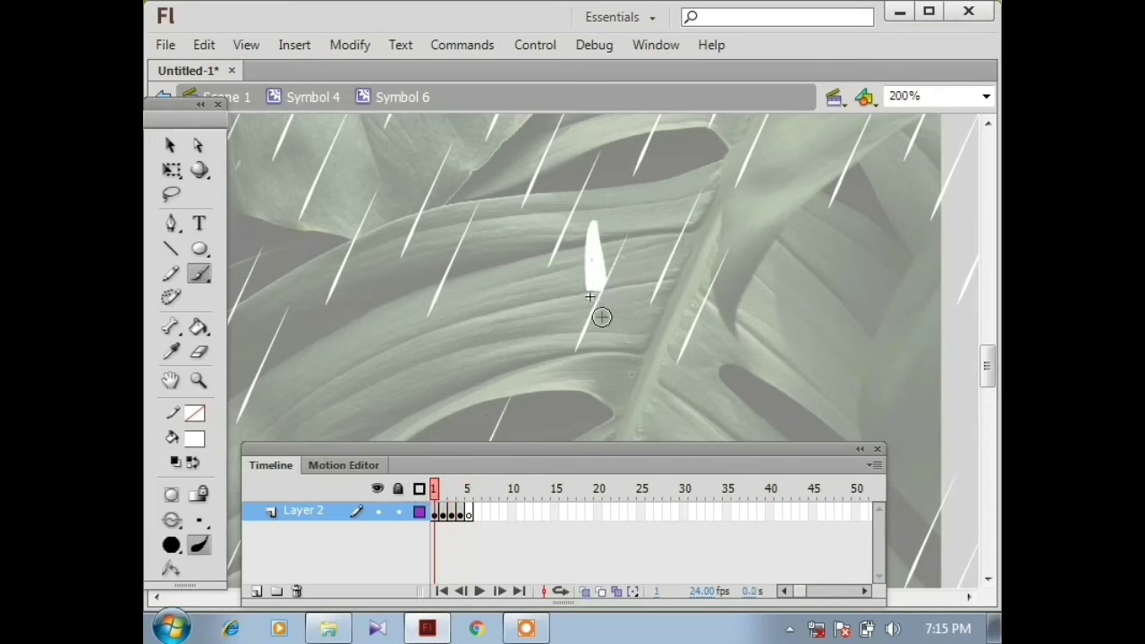
pyautogui.press('b')
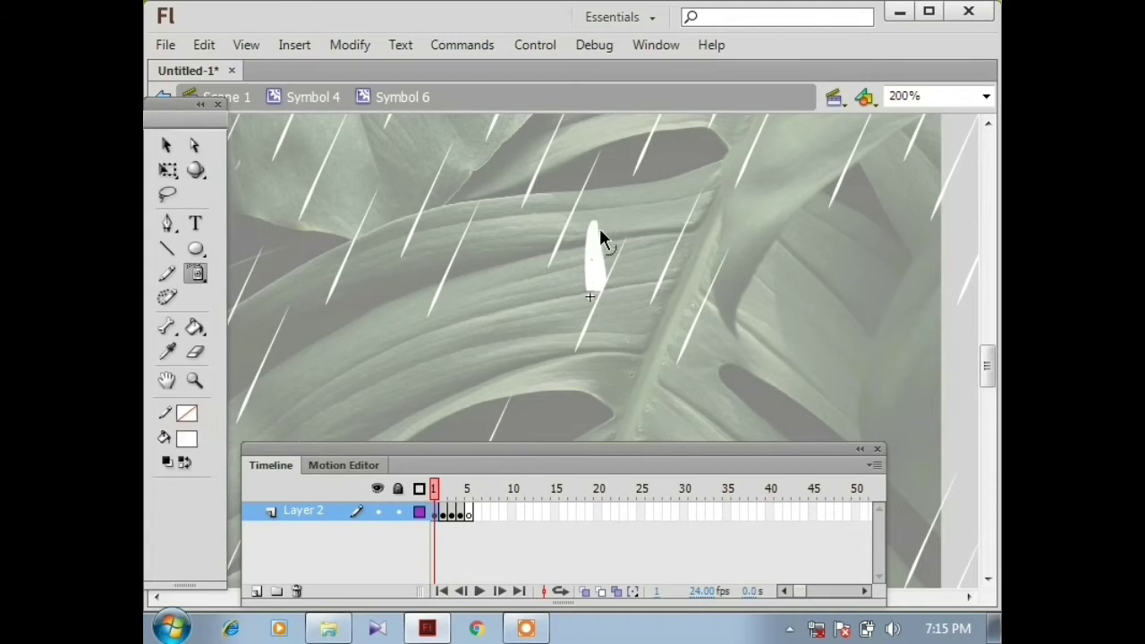
pyautogui.press('v')
pyautogui.moveTo(571, 304); pyautogui.dragTo(572, 303)
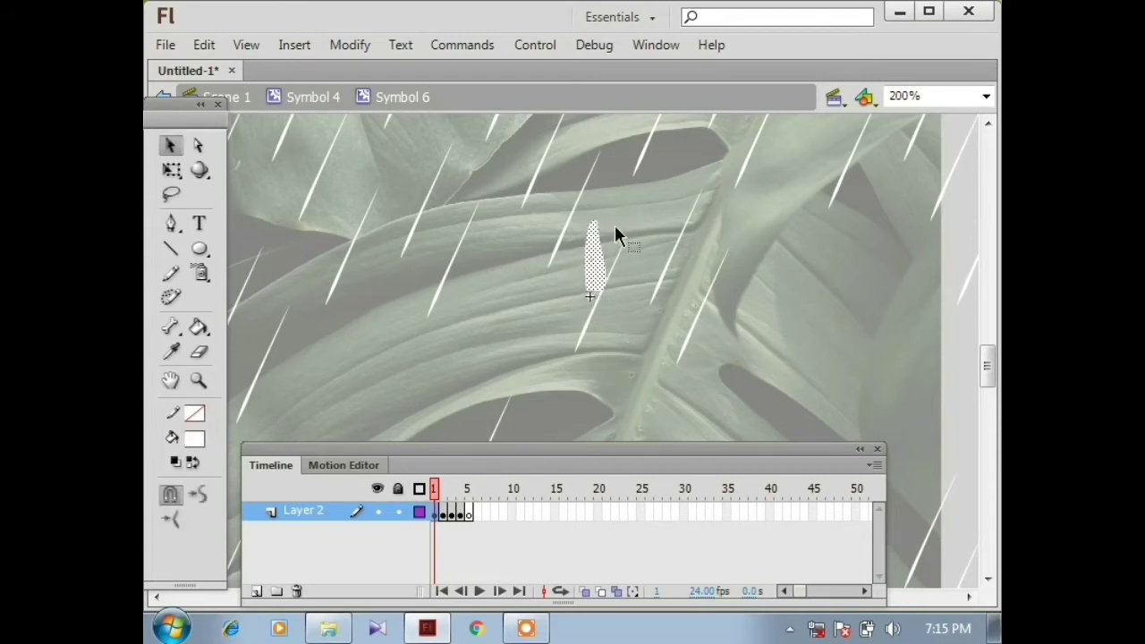
pyautogui.press('q')
pyautogui.moveTo(607, 217); pyautogui.dragTo(604, 222)
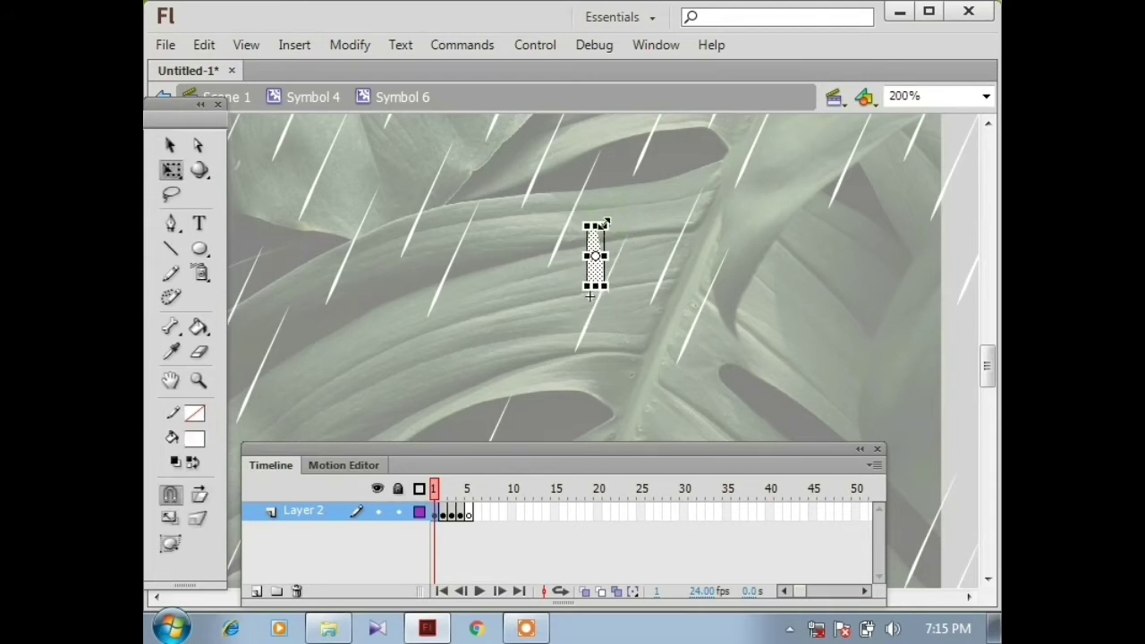
pyautogui.click(633, 247)
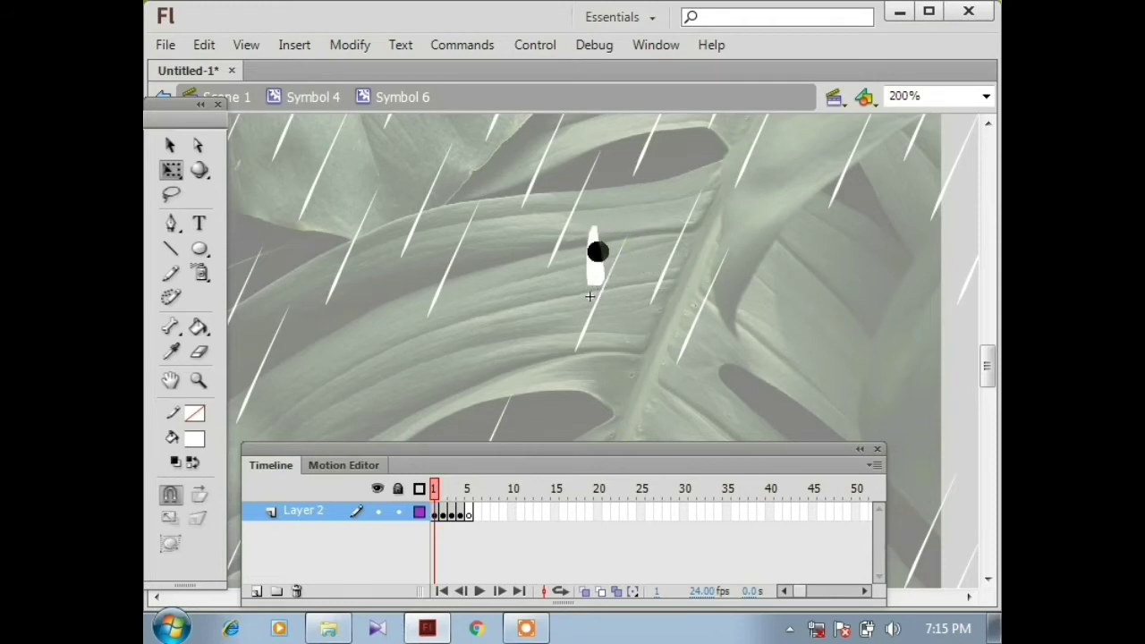
# Step: Trim the raindrop's edges with the Eraser into a slim, pointed shape
pyautogui.press('e')
pyautogui.moveTo(575, 263)
pyautogui.mouseDown()
pyautogui.moveTo(583, 231)
pyautogui.moveTo(599, 236)
pyautogui.moveTo(564, 265)
pyautogui.moveTo(579, 263)
pyautogui.moveTo(576, 293)
pyautogui.mouseUp()
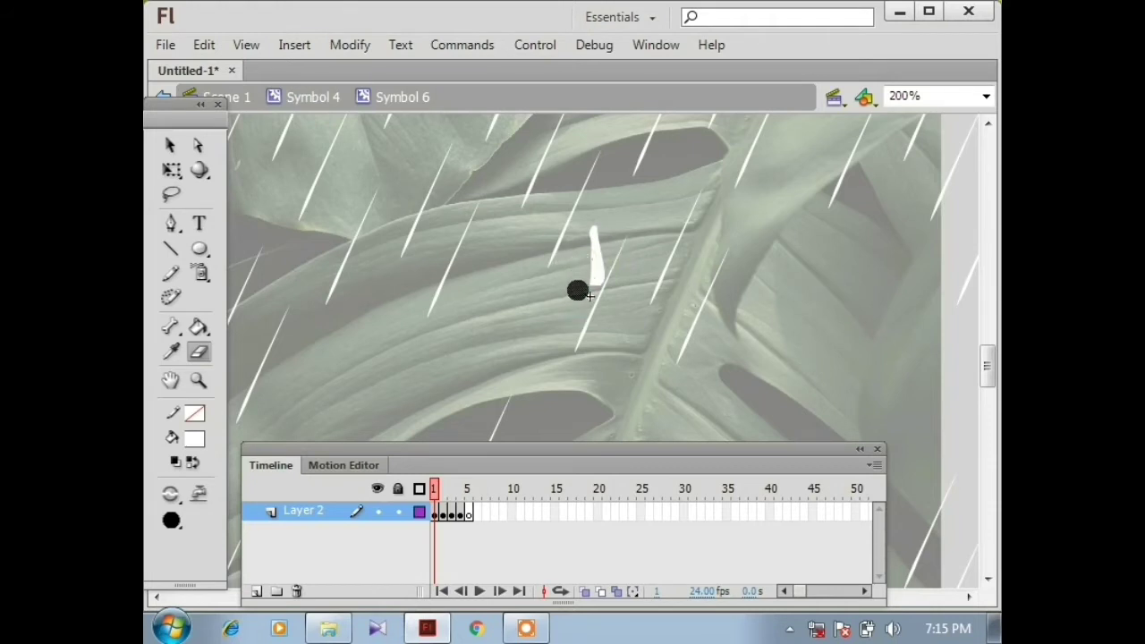
pyautogui.hotkey('ctrl', 'z')
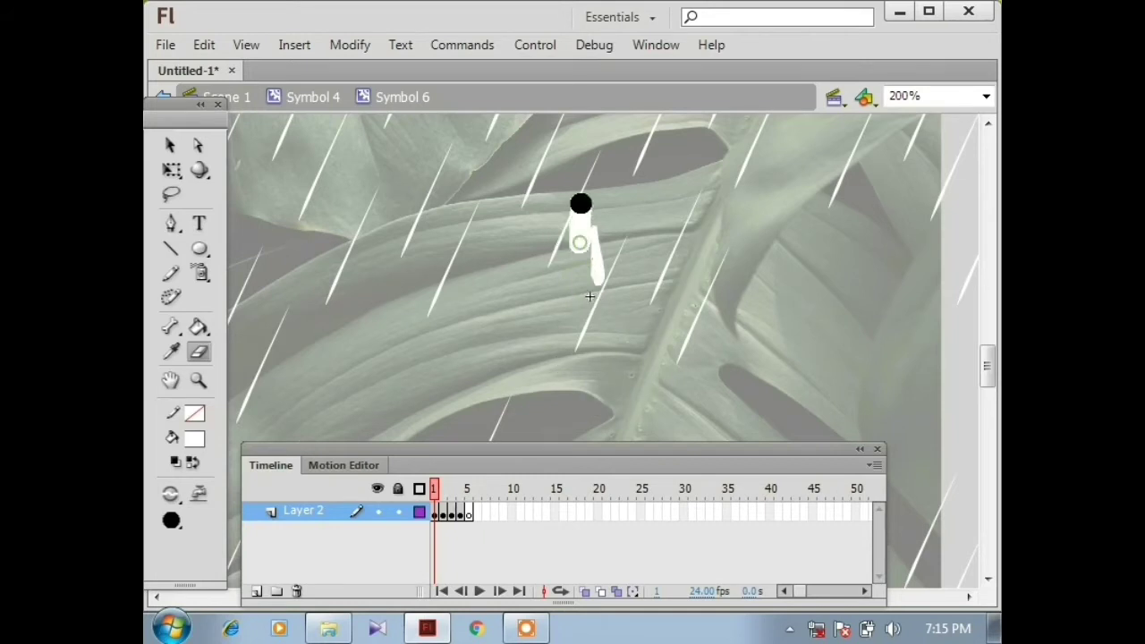
pyautogui.moveTo(580, 203); pyautogui.dragTo(582, 238)
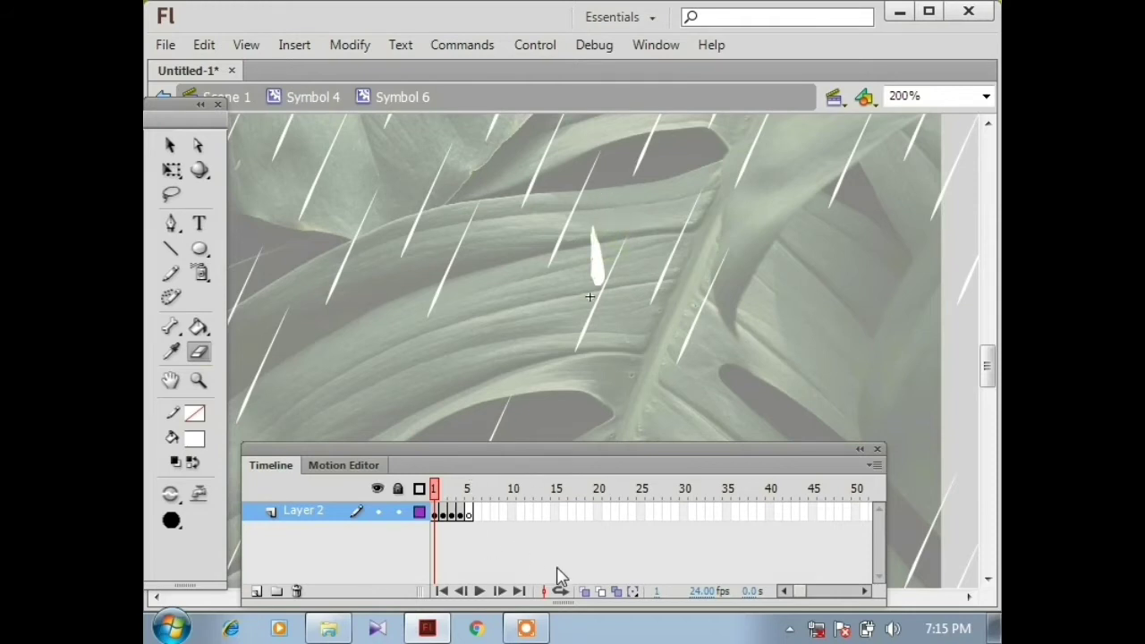
# Step: Leave the splash symbol's editing mode and return to the timeline of Symbol 4
pyautogui.moveTo(436, 495); pyautogui.dragTo(413, 487)
pyautogui.click(170, 145)
pyautogui.click(466, 289)
pyautogui.doubleClick(466, 289)
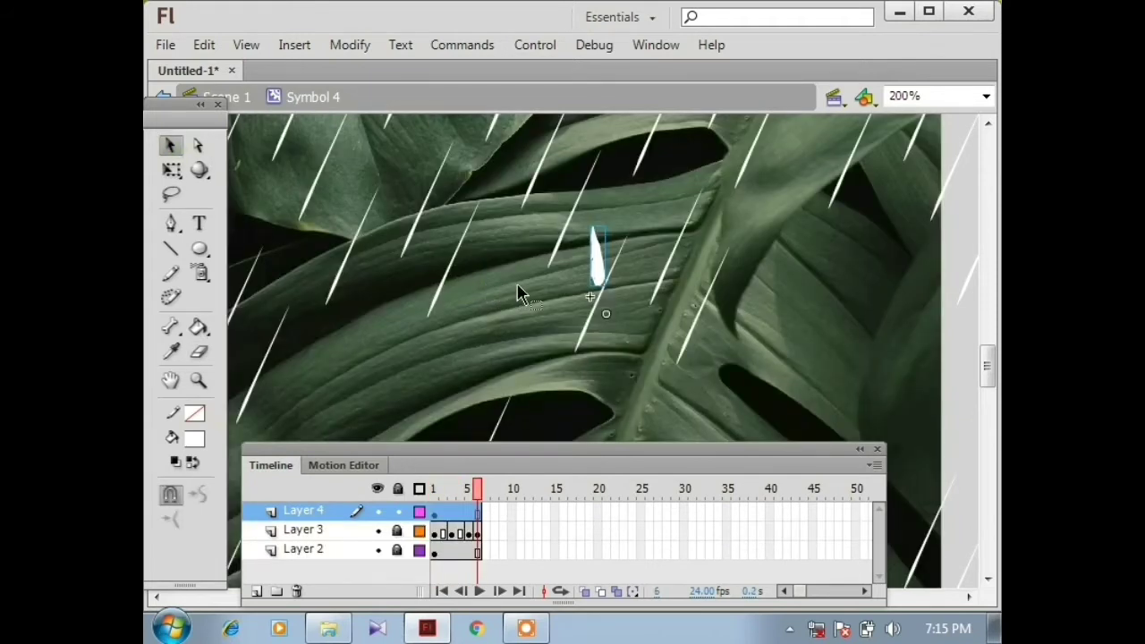
pyautogui.hotkey('ctrl', '1')
pyautogui.moveTo(478, 501)
pyautogui.mouseDown()
pyautogui.moveTo(434, 493)
pyautogui.moveTo(476, 494)
pyautogui.mouseUp()
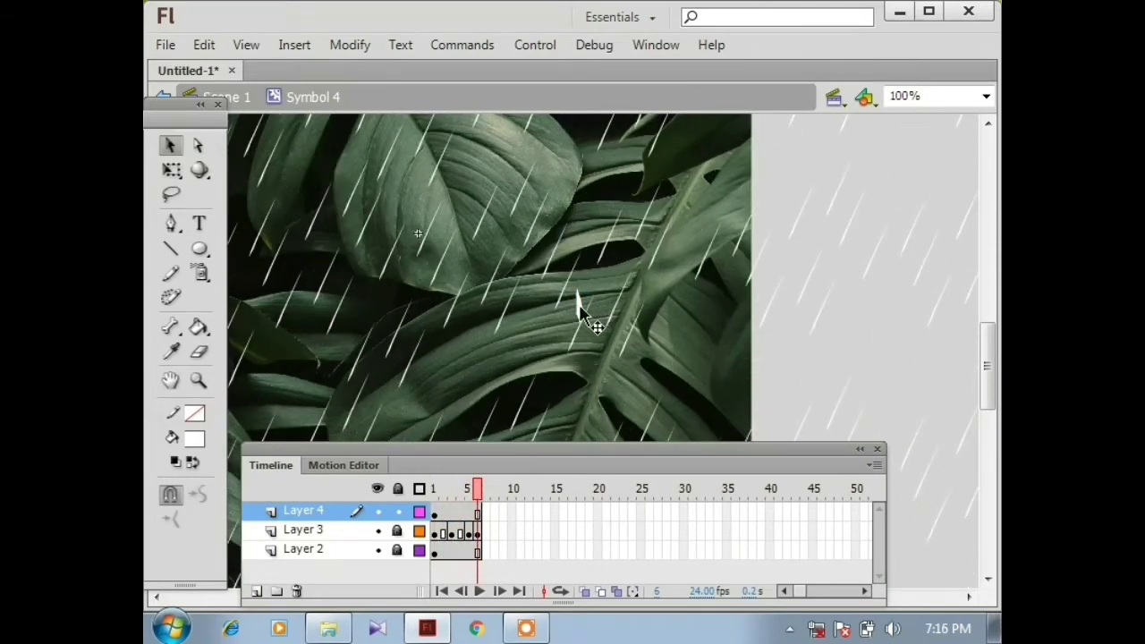
# Step: Open the properties of the splash instance and examine its symbol type options
pyautogui.click(578, 307)
pyautogui.click(652, 47)
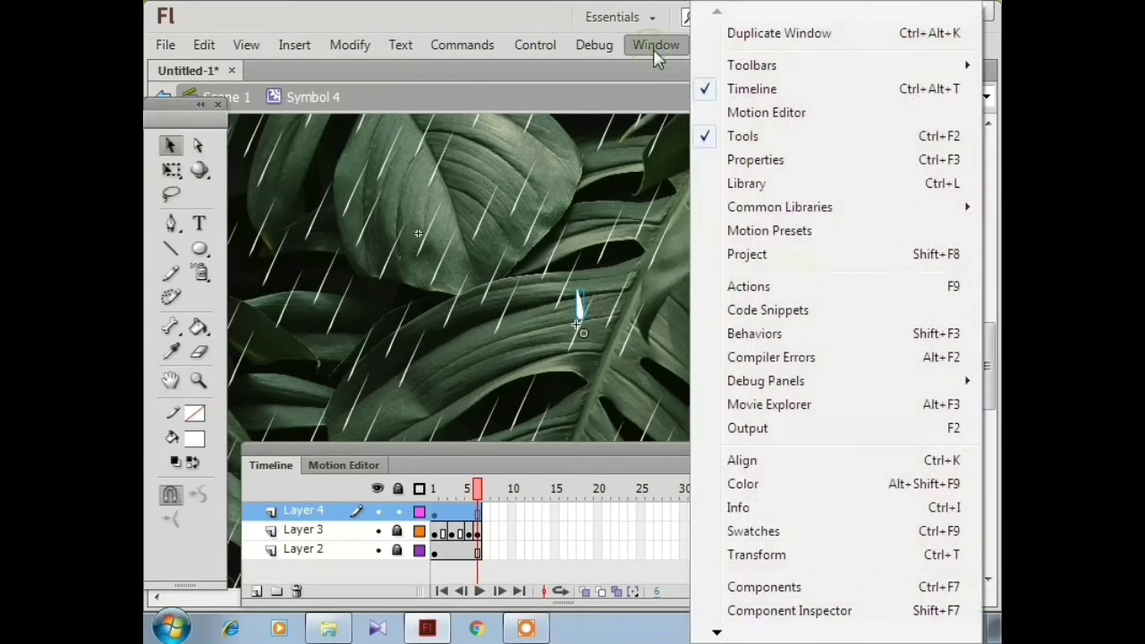
pyautogui.click(792, 160)
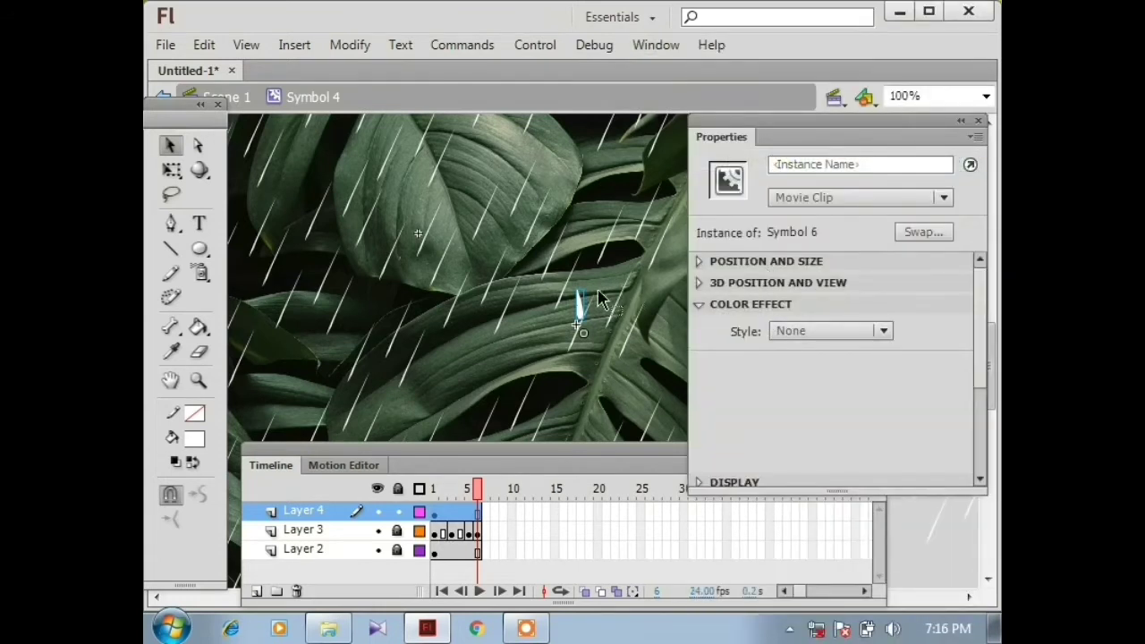
pyautogui.click(849, 206)
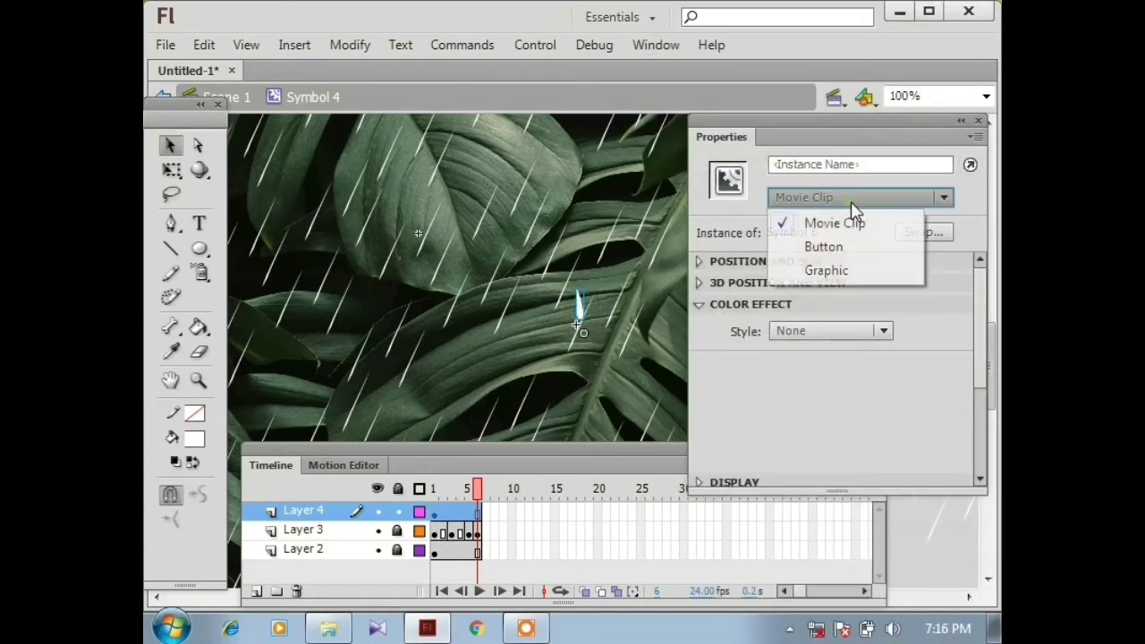
# Step: Deselect the splash instance, preview the animation as a test movie and close the preview
pyautogui.click(643, 255)
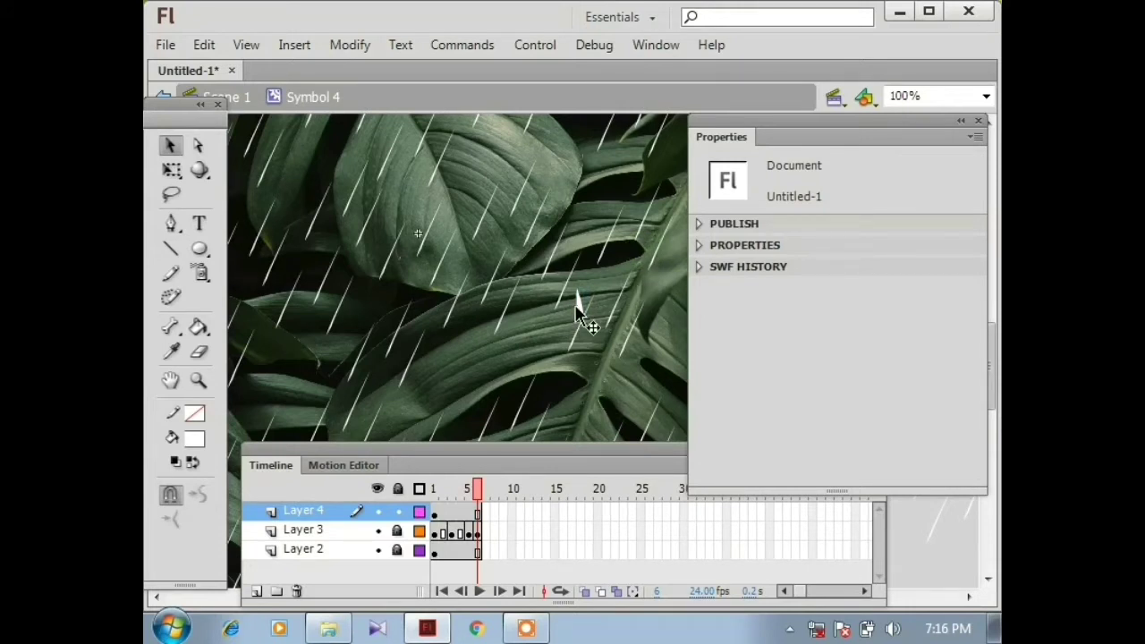
pyautogui.hotkey('ctrl', 'Return')
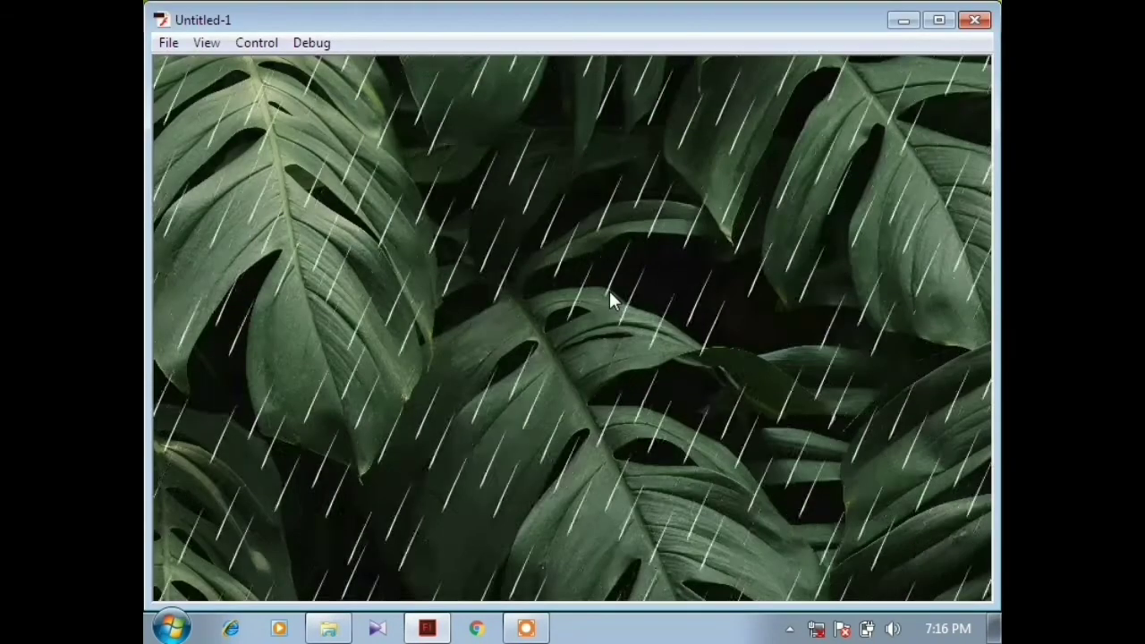
pyautogui.click(973, 21)
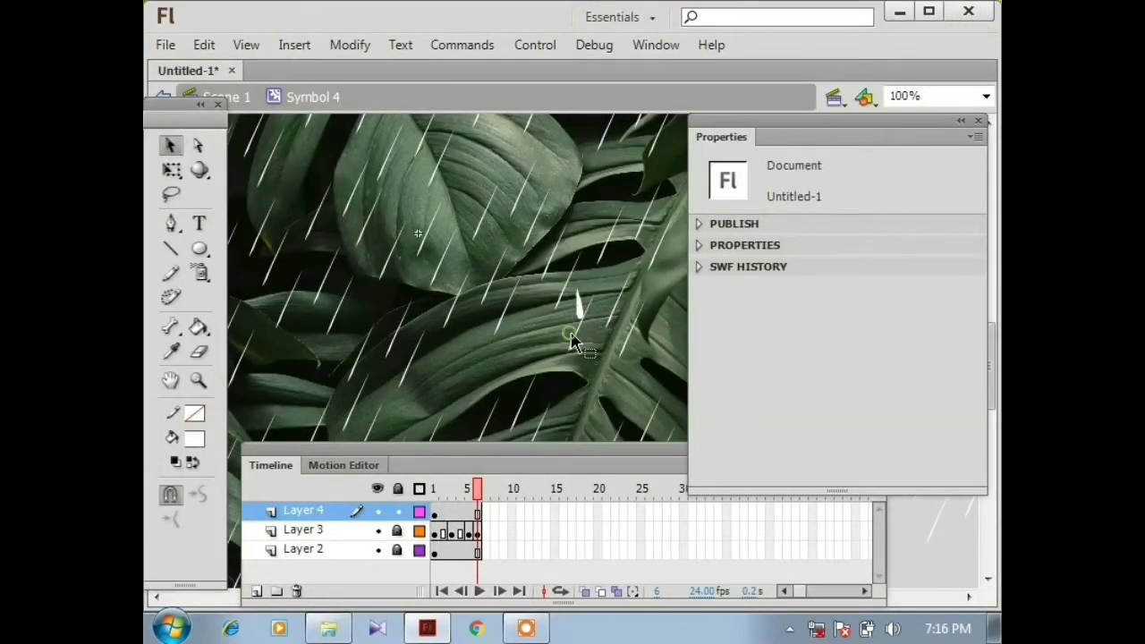
# Step: Place a copy of the splash instance on the middle leaf and preview the animation as a test movie
pyautogui.press('F4')
pyautogui.moveTo(481, 307); pyautogui.dragTo(697, 267)
pyautogui.hotkey('ctrl', '-')
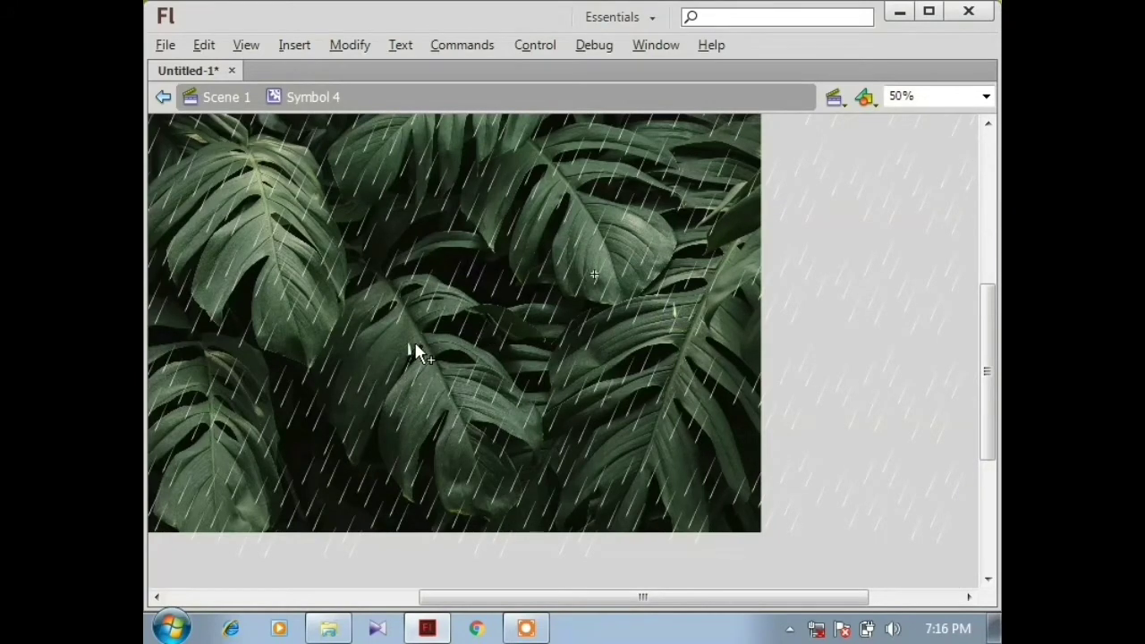
pyautogui.hotkey('ctrl', '=')
pyautogui.moveTo(396, 340); pyautogui.dragTo(671, 304)
pyautogui.hotkey('ctrl', 'Return')
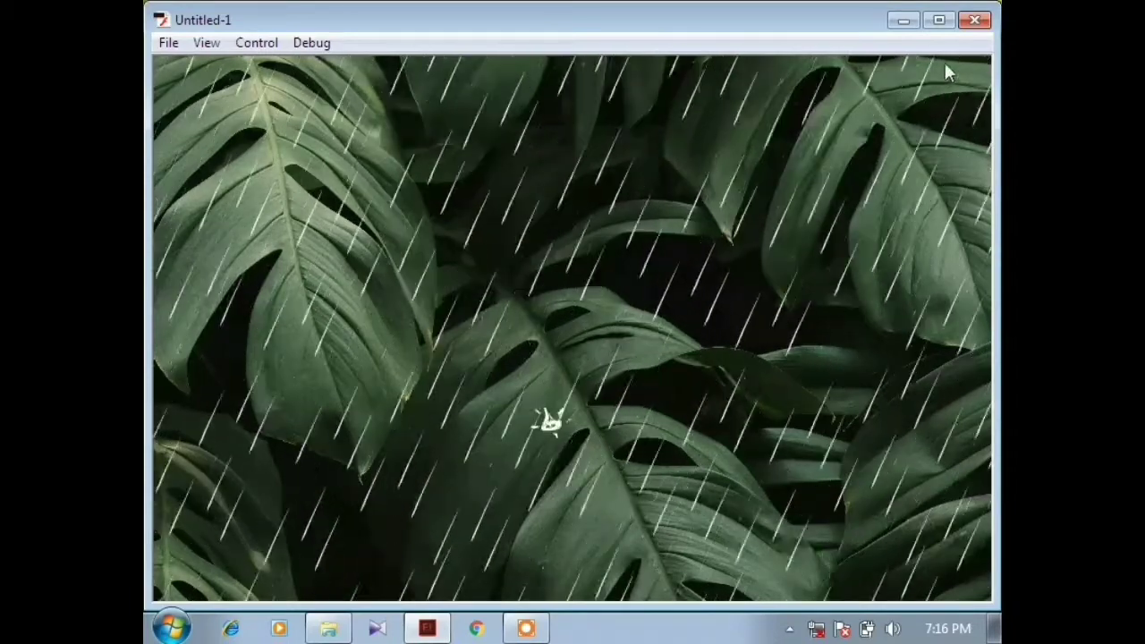
pyautogui.click(974, 20)
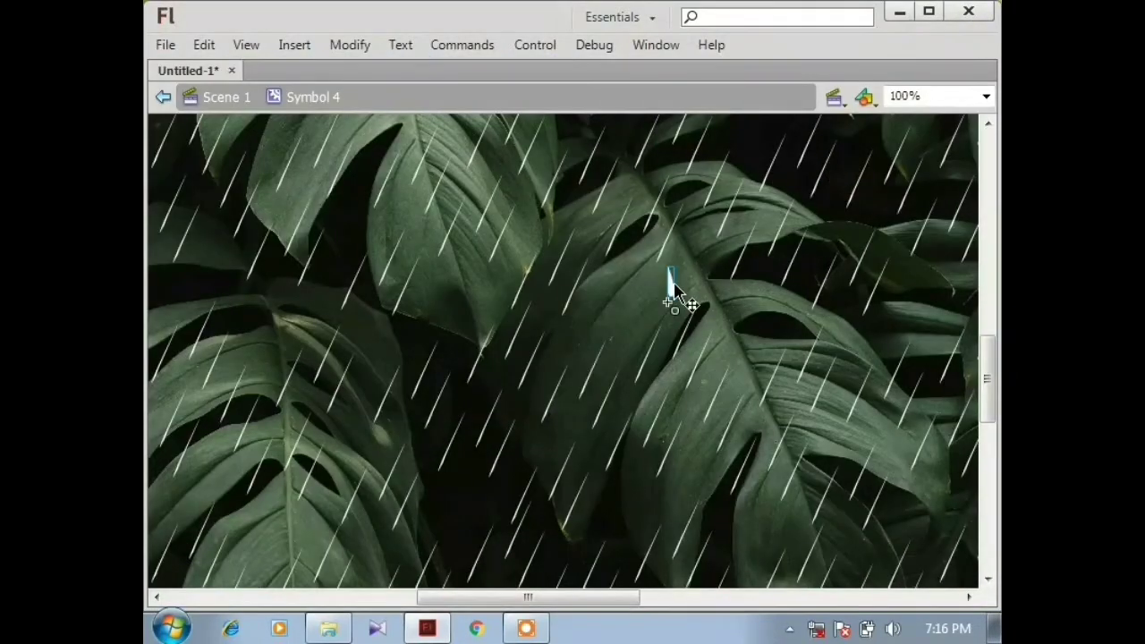
# Step: Open the copied splash symbol for editing and enlarge the full splash drawing proportionally about its centre
pyautogui.doubleClick(672, 284)
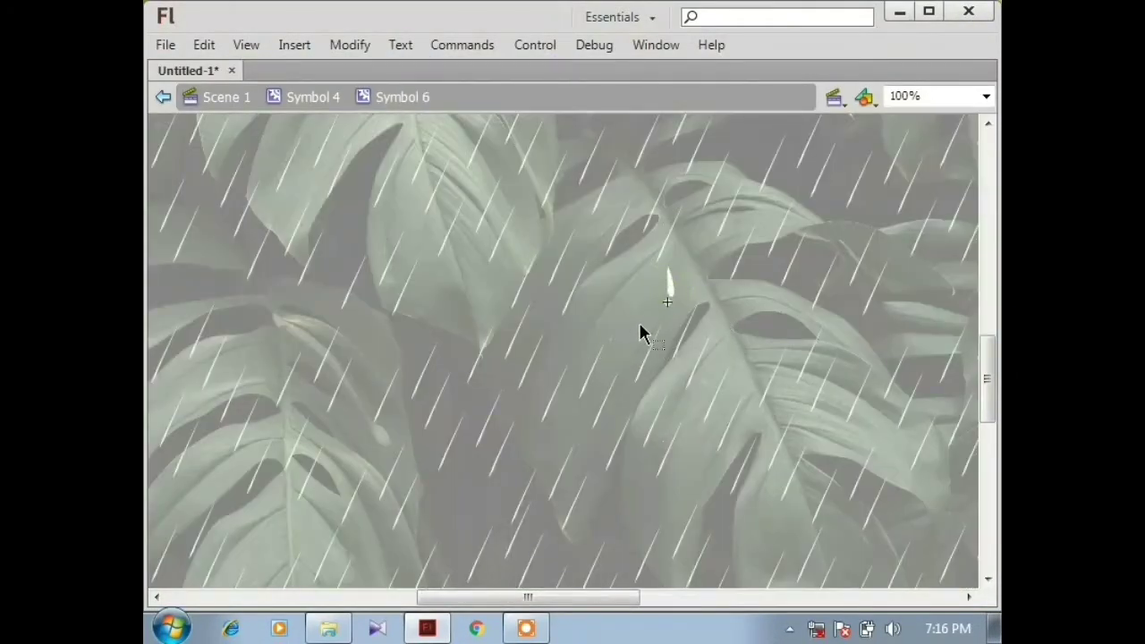
pyautogui.press('Return')
pyautogui.press('z')
pyautogui.click(680, 297)
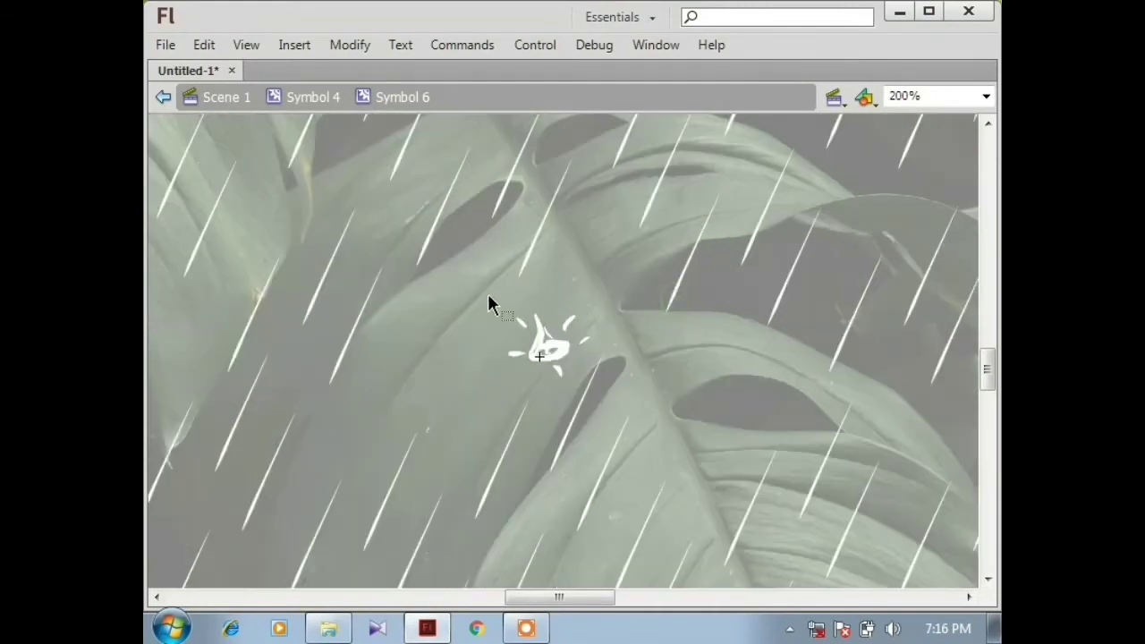
pyautogui.moveTo(459, 295); pyautogui.dragTo(606, 404)
pyautogui.press('q')
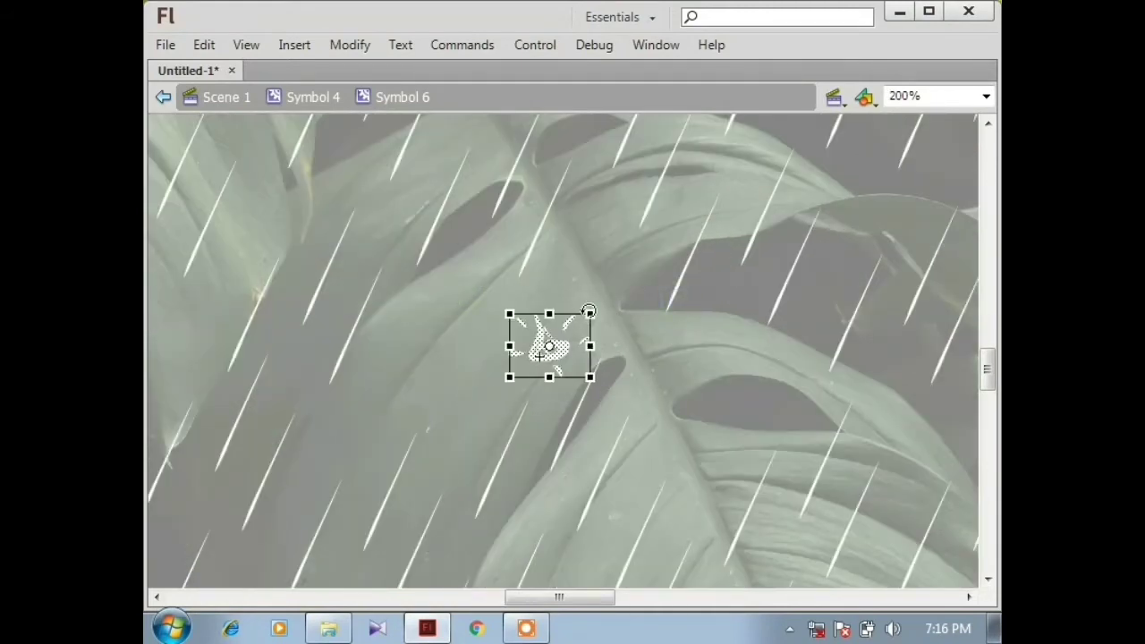
pyautogui.moveTo(591, 315); pyautogui.dragTo(611, 301)
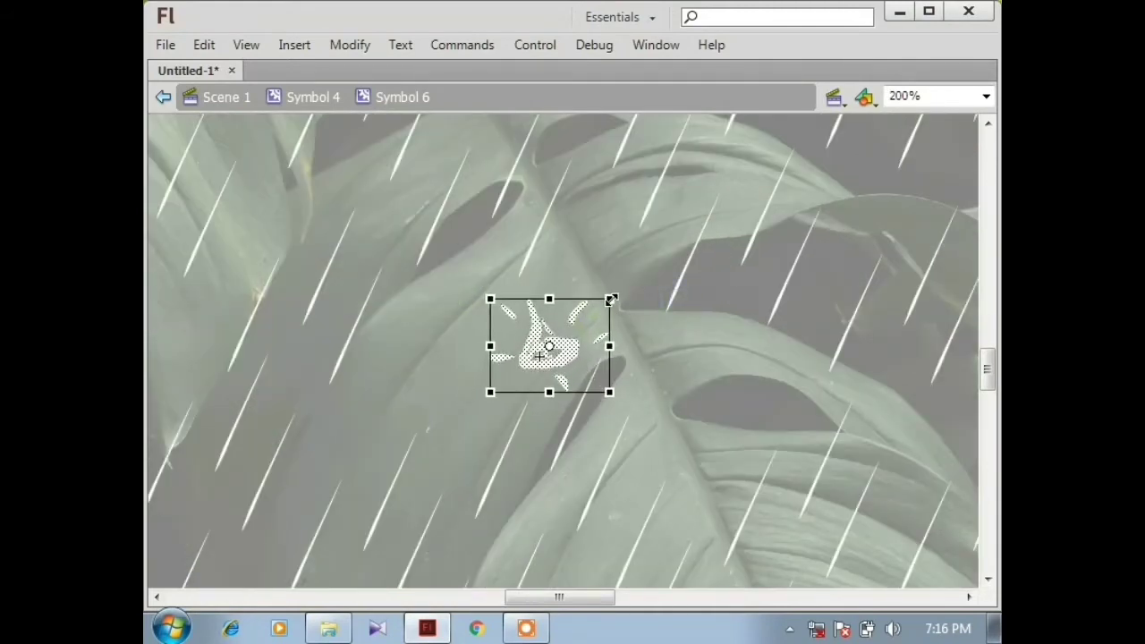
pyautogui.click(640, 340)
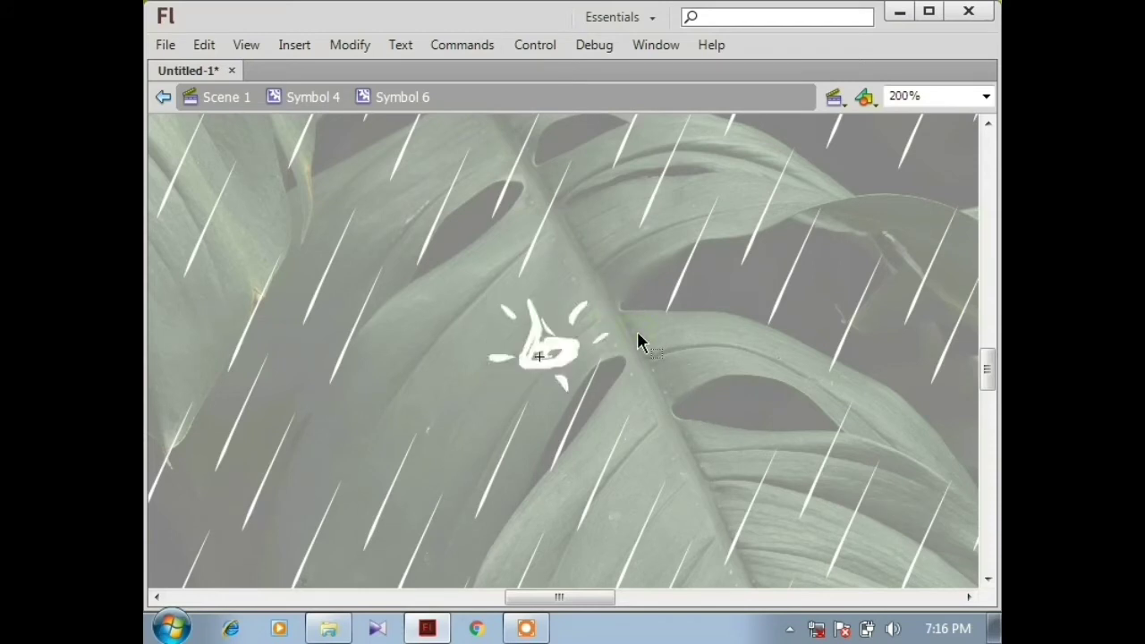
# Step: Enlarge the shrinking splash drawing in the following frame to match the outline of the enlarged full splash
pyautogui.press('.')
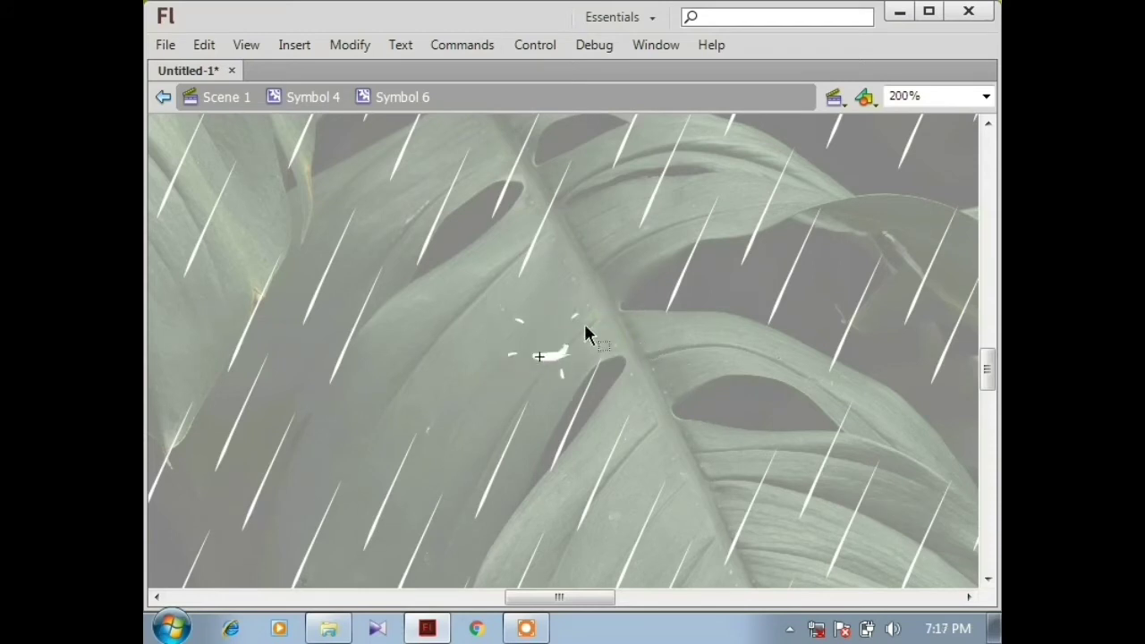
pyautogui.moveTo(625, 265); pyautogui.dragTo(527, 380)
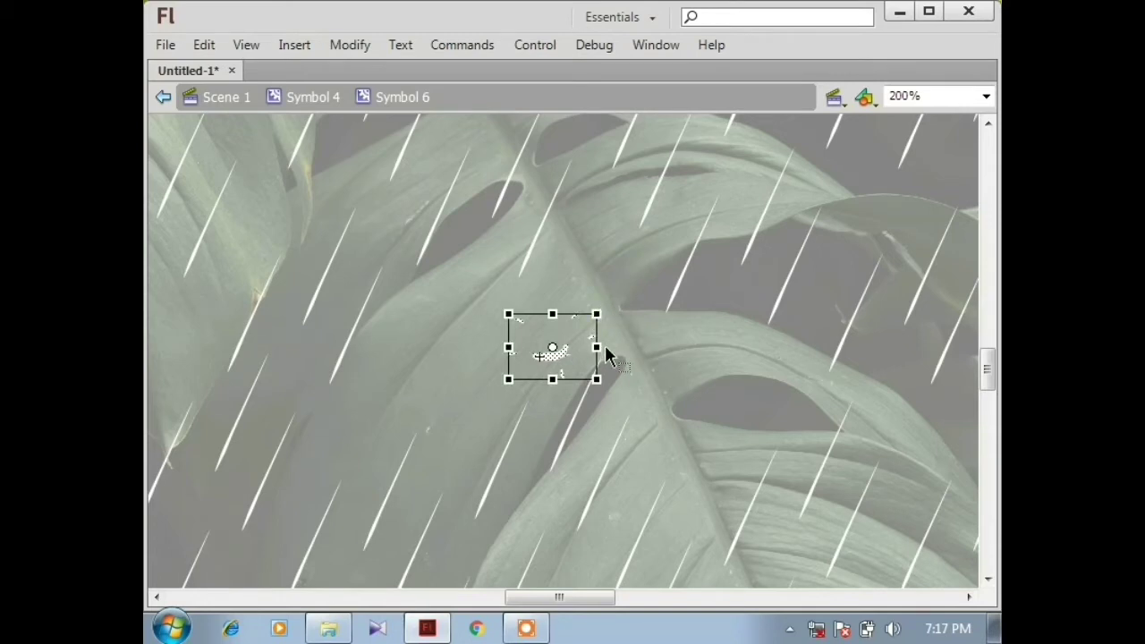
pyautogui.press('F4')
pyautogui.click(583, 592)
pyautogui.press('F4')
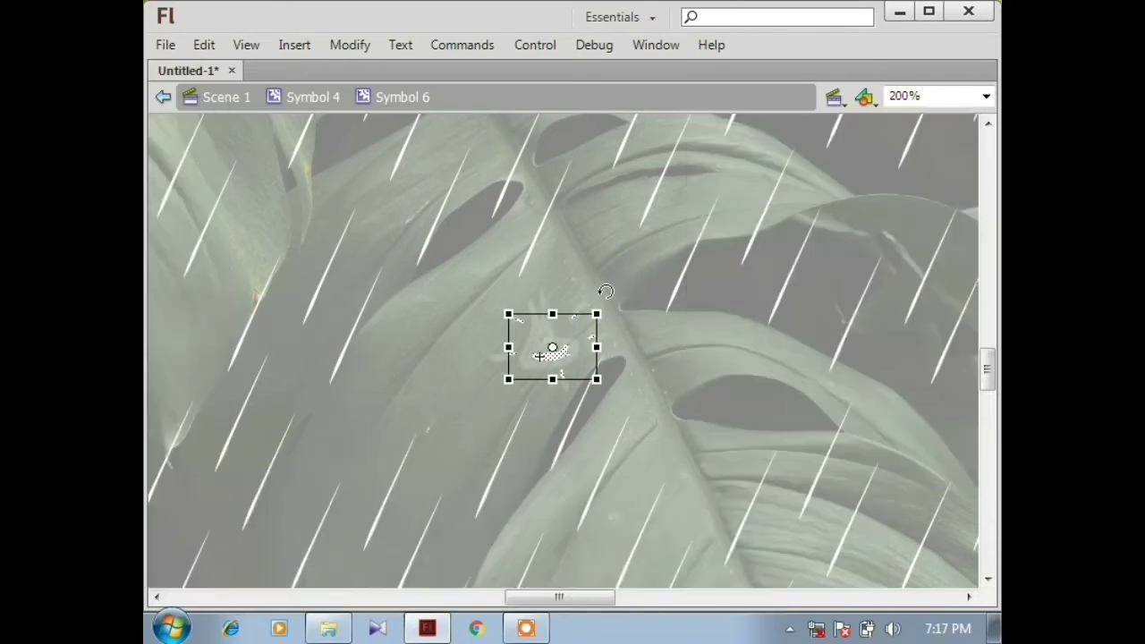
pyautogui.moveTo(598, 307); pyautogui.dragTo(614, 297)
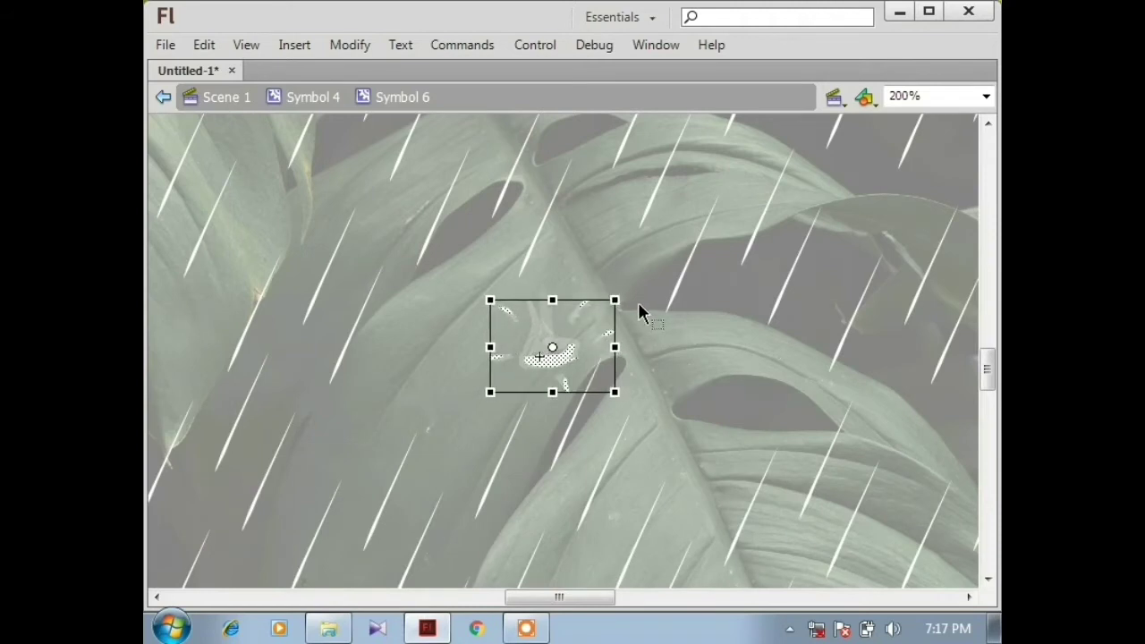
pyautogui.click(646, 342)
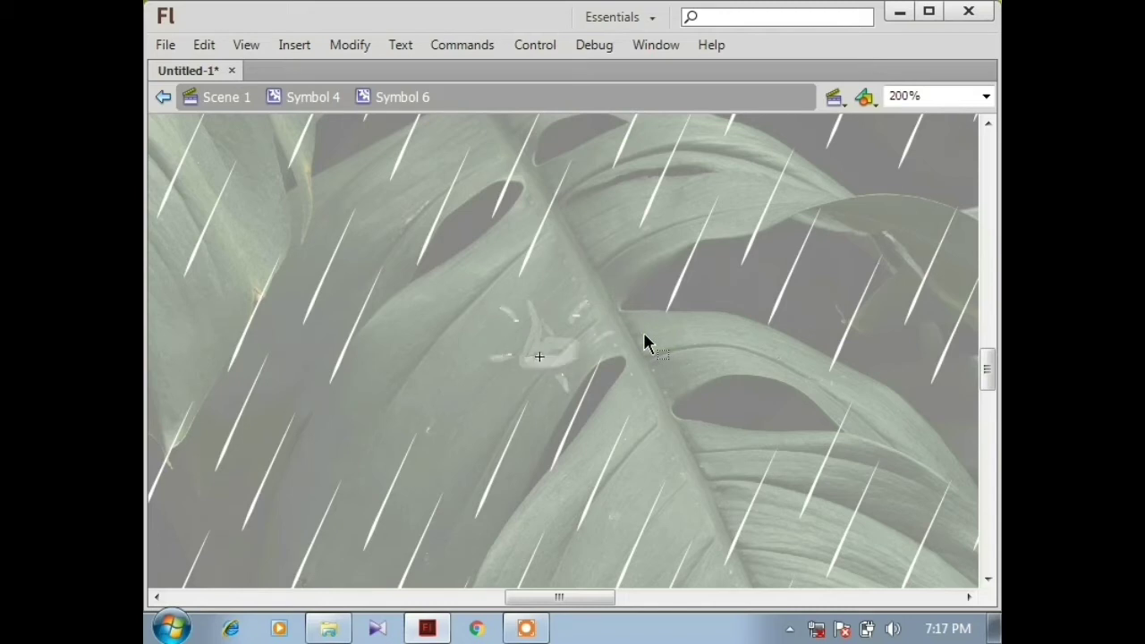
# Step: Enlarge the last frame's tiny droplets to match the bigger splash, and preview the animation as a test movie
pyautogui.moveTo(672, 238); pyautogui.dragTo(508, 425)
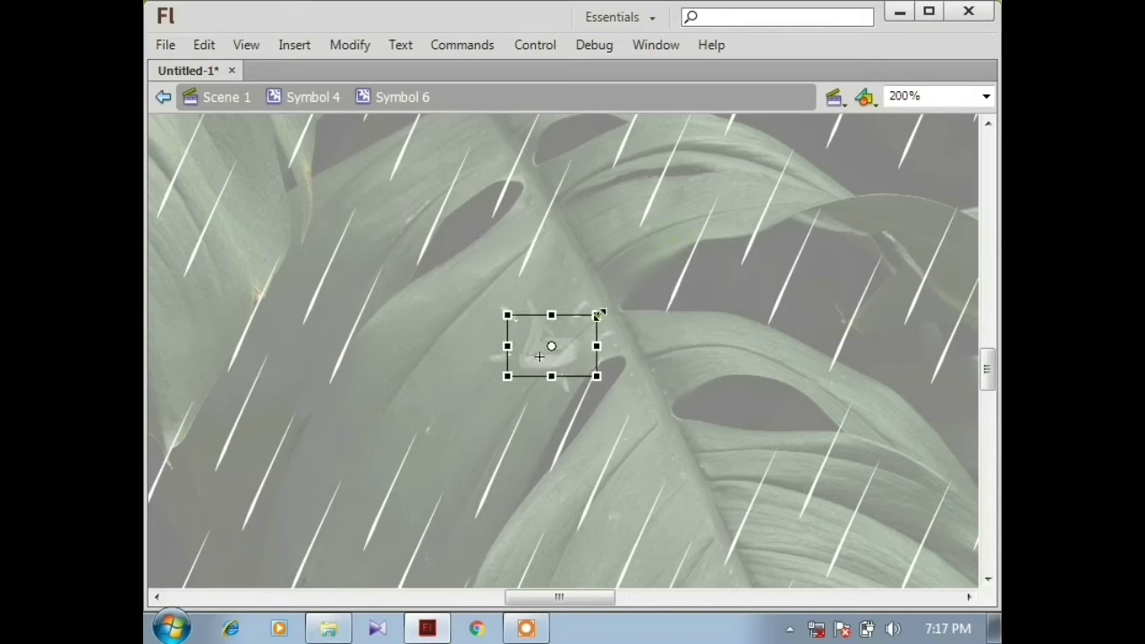
pyautogui.moveTo(599, 314); pyautogui.dragTo(619, 299)
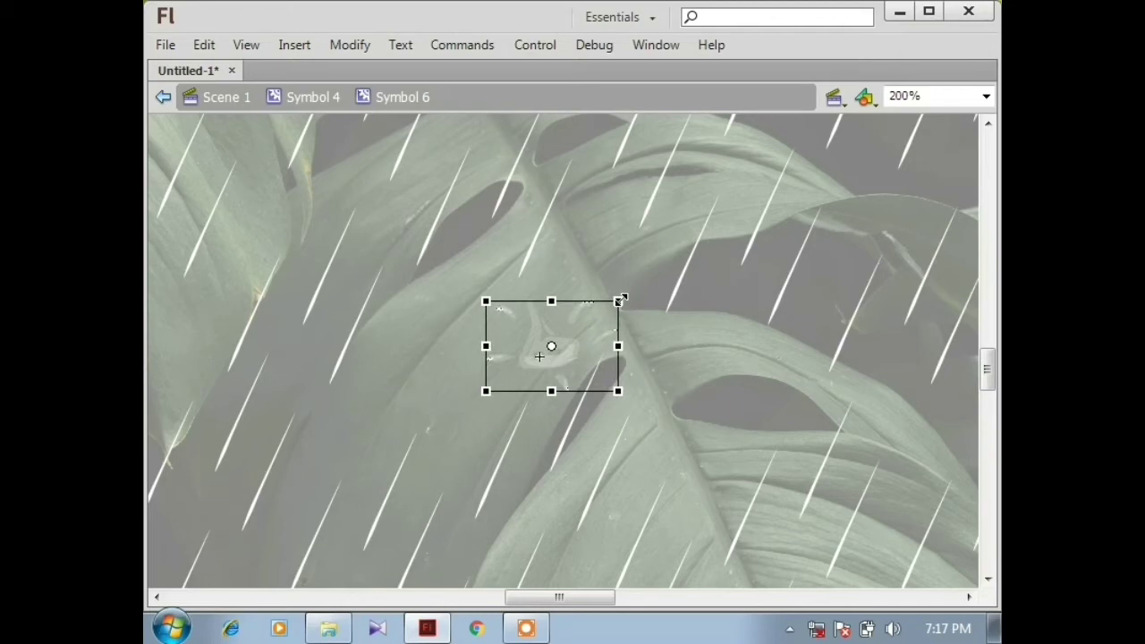
pyautogui.click(661, 306)
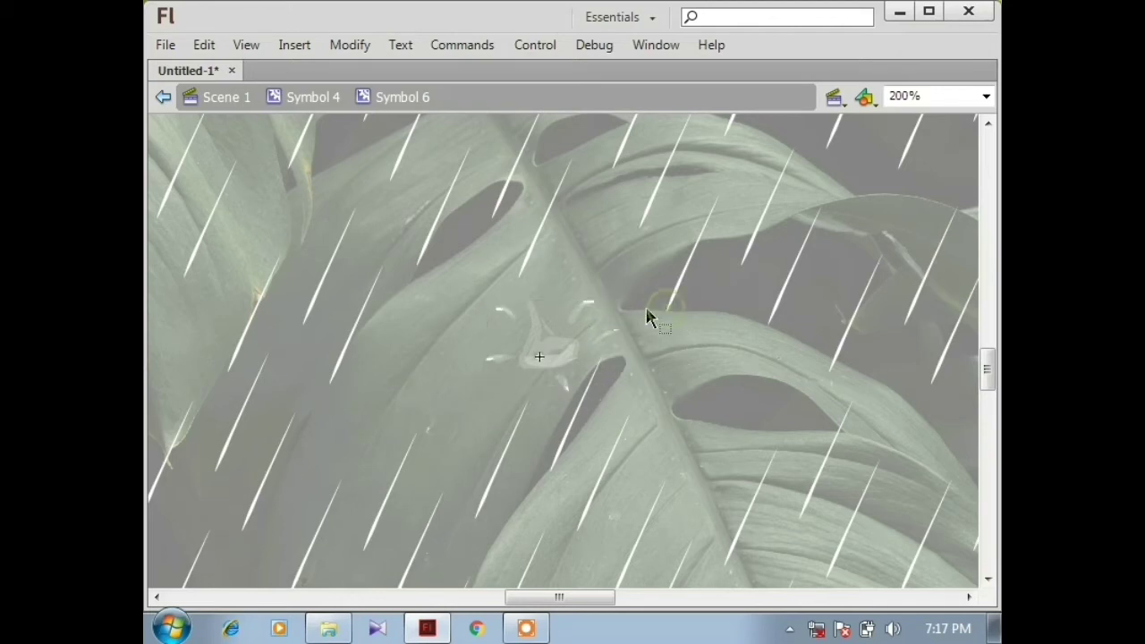
pyautogui.press('Return')
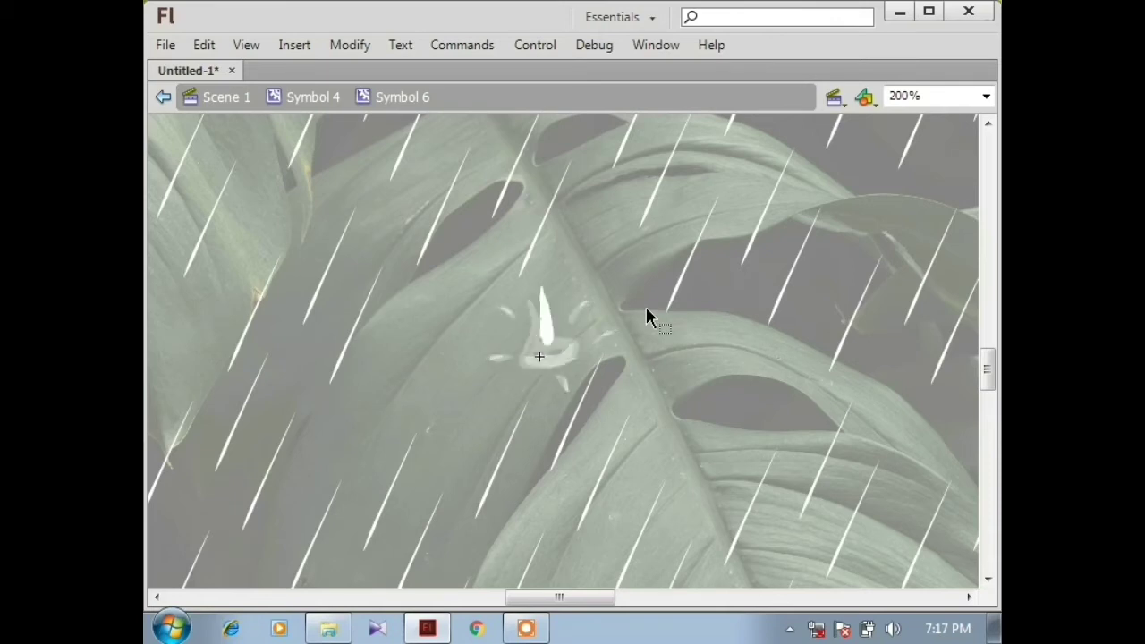
pyautogui.hotkey('ctrl', 'Return')
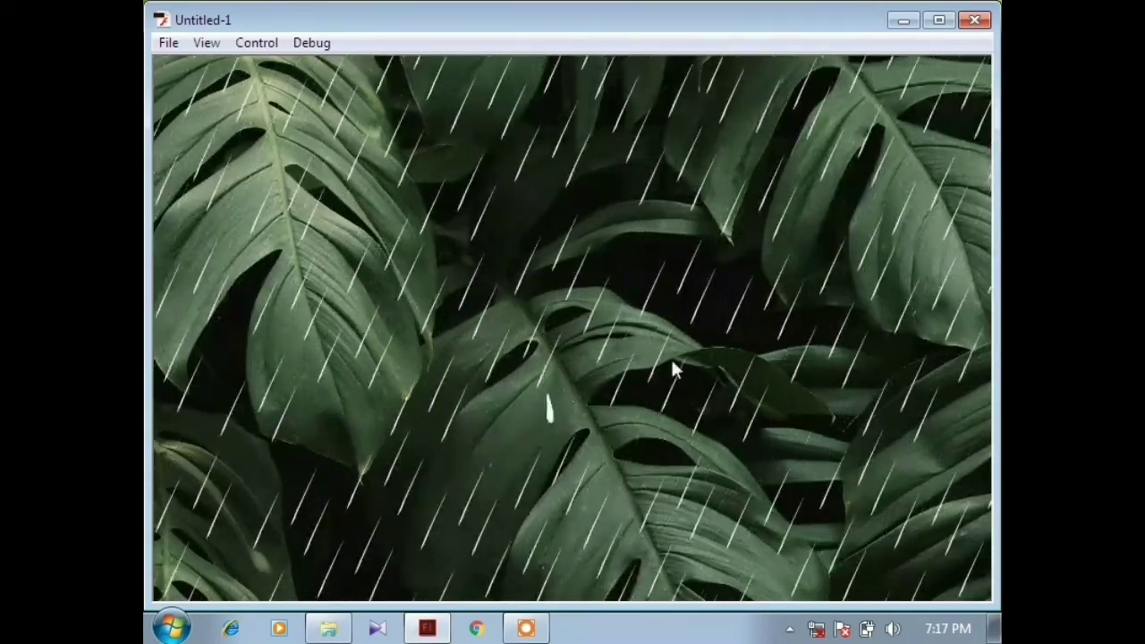
pyautogui.click(973, 19)
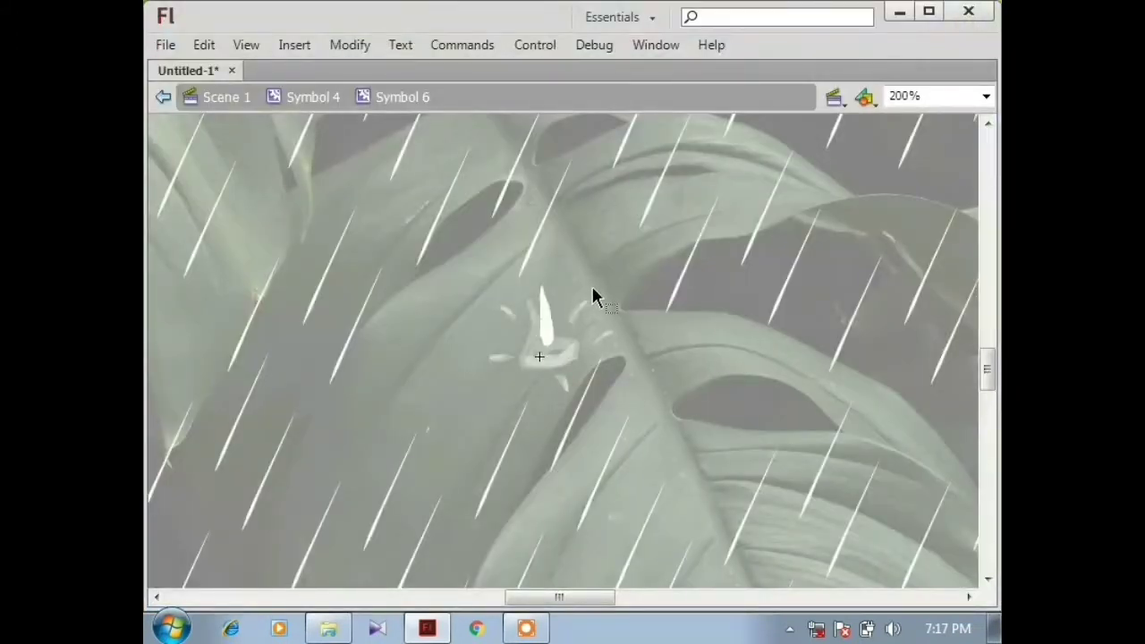
# Step: Tilt the raindrop in the splash symbol to match the rain's slant, skew it slightly longer, and preview the test movie
pyautogui.click(545, 317)
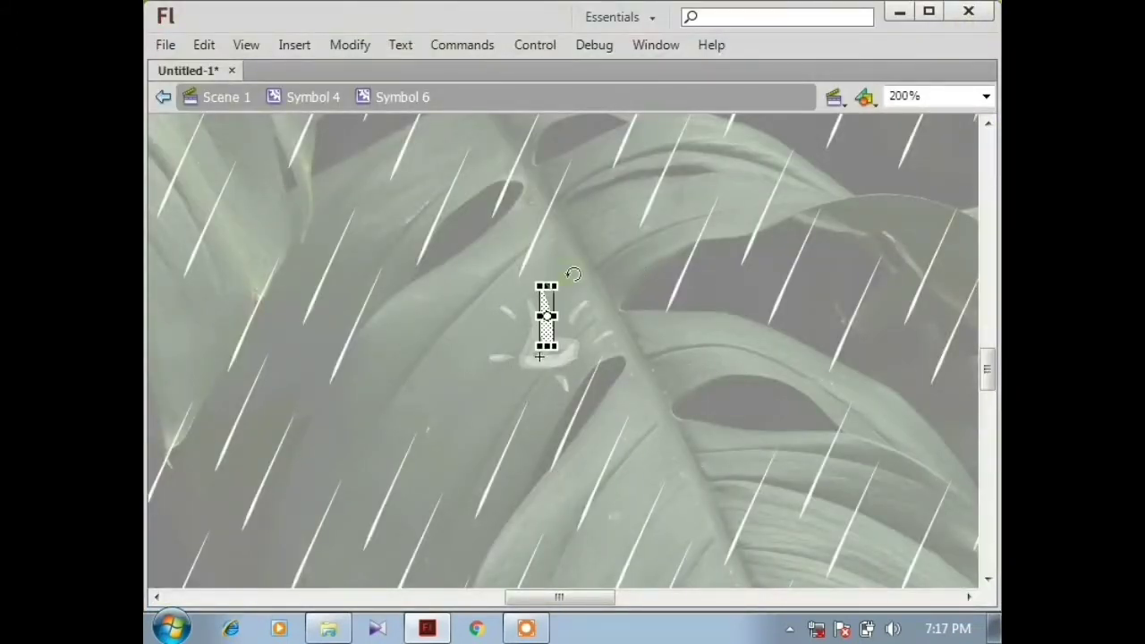
pyautogui.moveTo(574, 273); pyautogui.dragTo(586, 283)
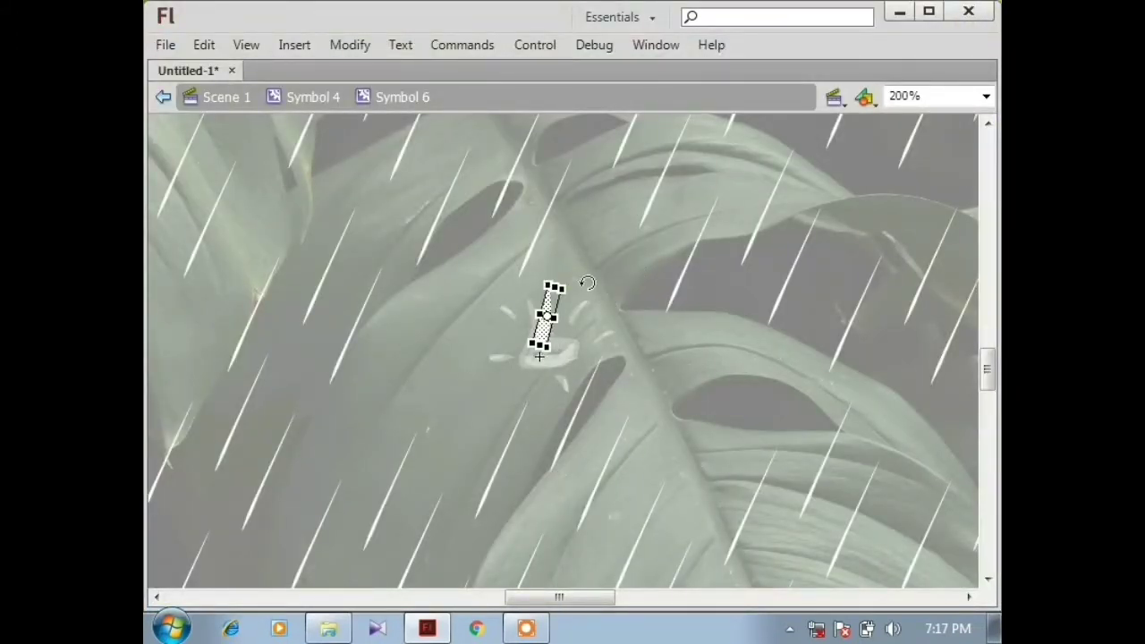
pyautogui.click(565, 335)
pyautogui.moveTo(521, 368)
pyautogui.mouseDown()
pyautogui.moveTo(499, 286)
pyautogui.moveTo(523, 350)
pyautogui.mouseUp()
pyautogui.moveTo(543, 271); pyautogui.dragTo(549, 268)
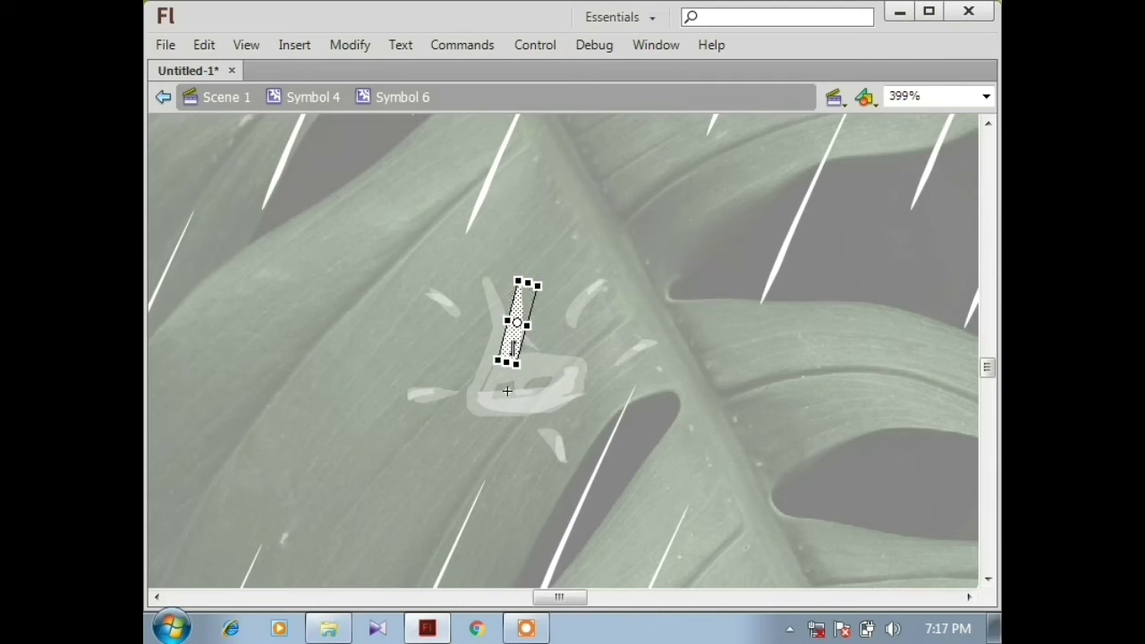
pyautogui.moveTo(507, 335); pyautogui.dragTo(510, 325)
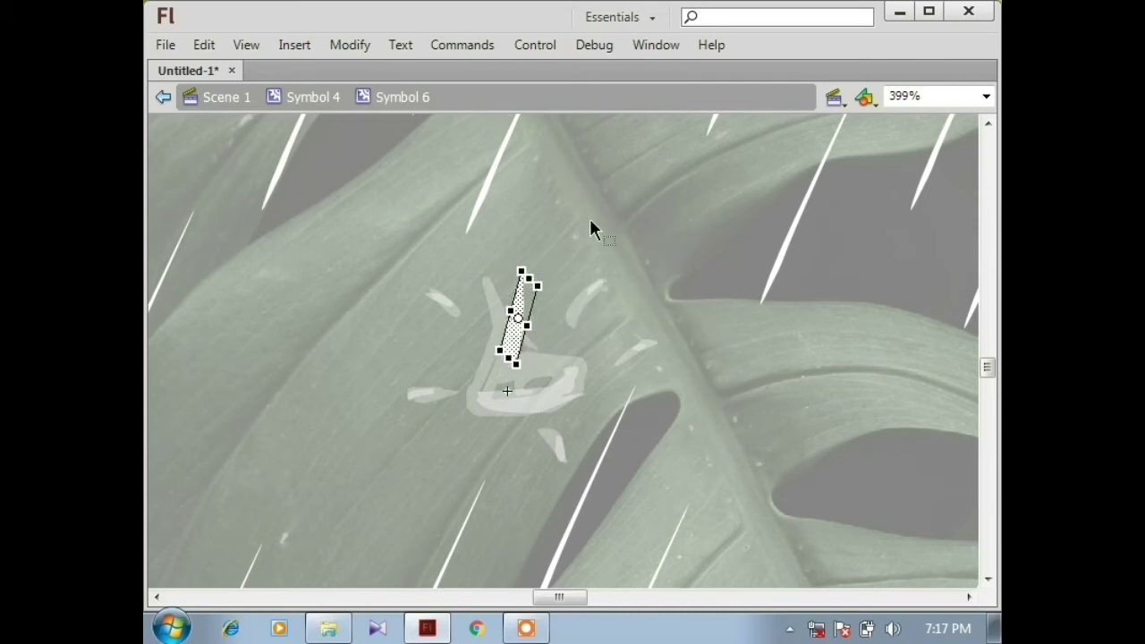
pyautogui.hotkey('ctrl', 'Return')
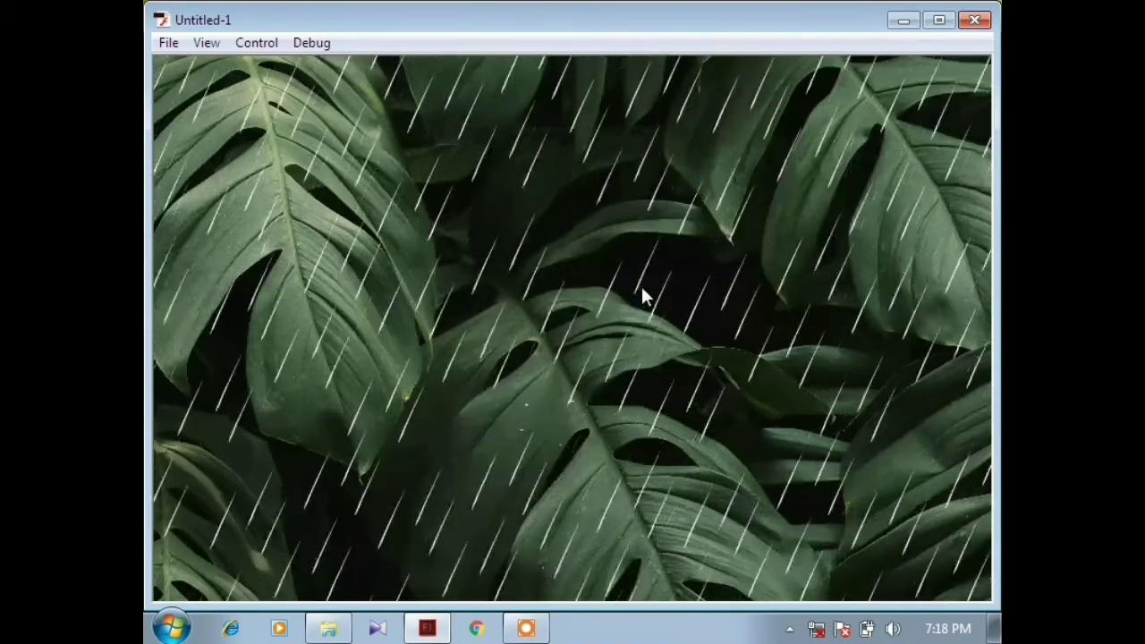
pyautogui.click(973, 21)
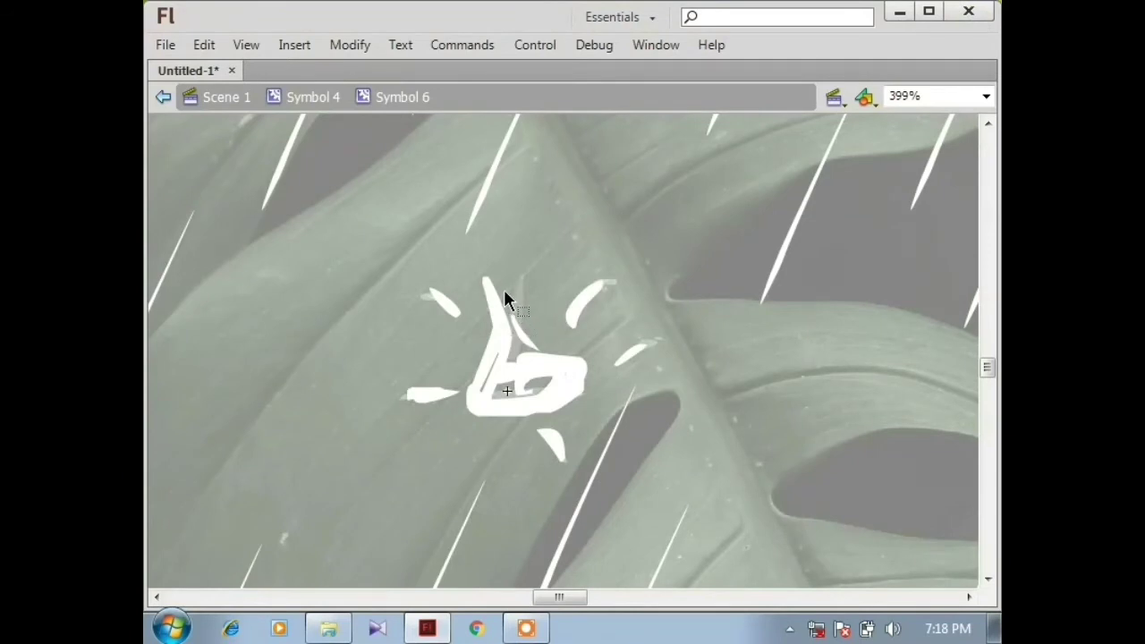
# Step: Reshape the full splash's upper spike into a short, thin pointed tip and preview the animation as a test movie
pyautogui.press('b')
pyautogui.moveTo(498, 286); pyautogui.dragTo(487, 315)
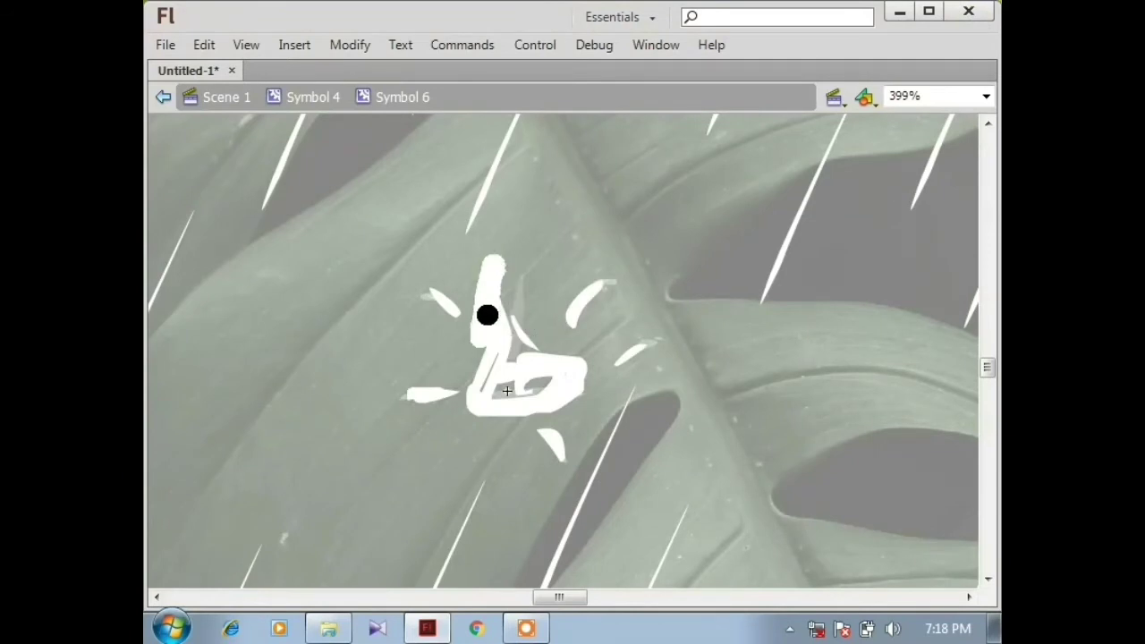
pyautogui.hotkey('ctrl', 'z')
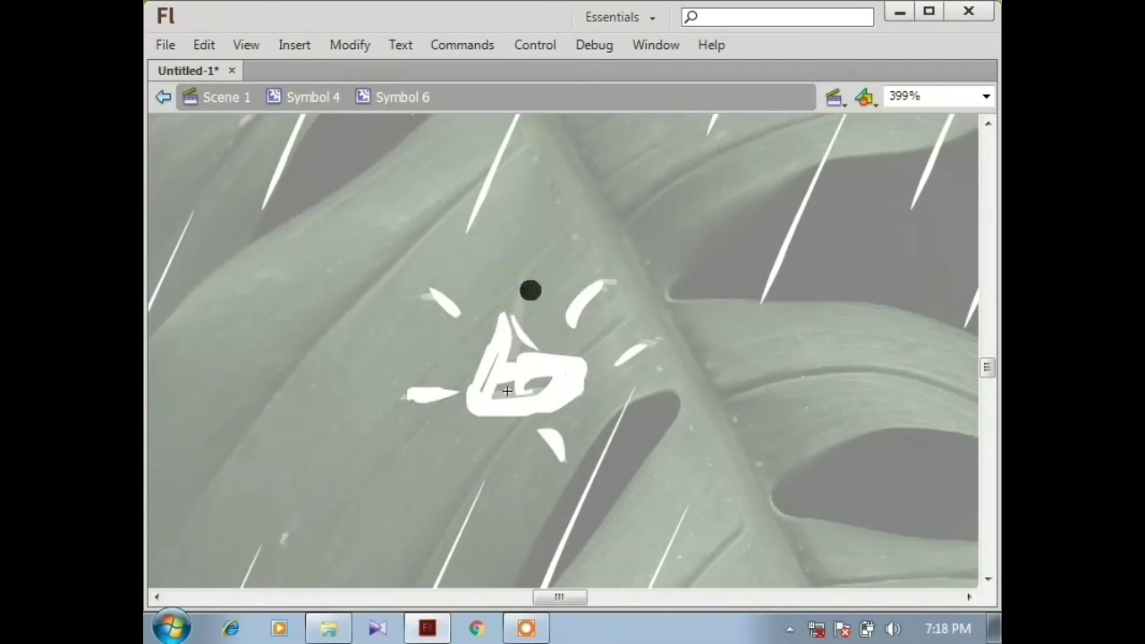
pyautogui.press('k')
pyautogui.press('b')
pyautogui.press('k')
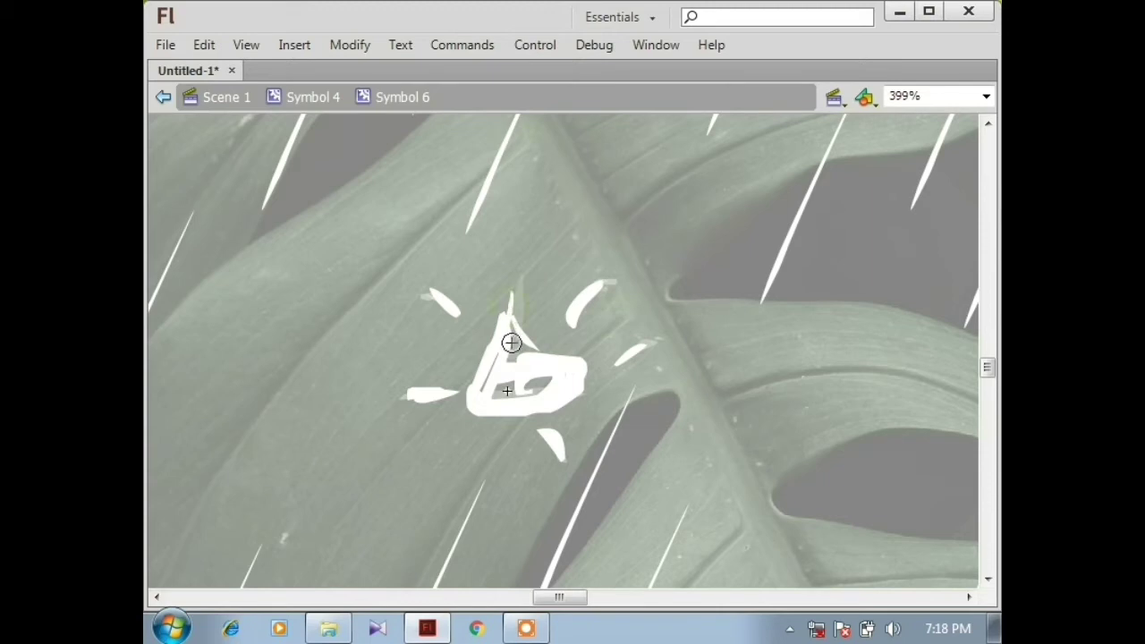
pyautogui.hotkey('ctrl', 'Return')
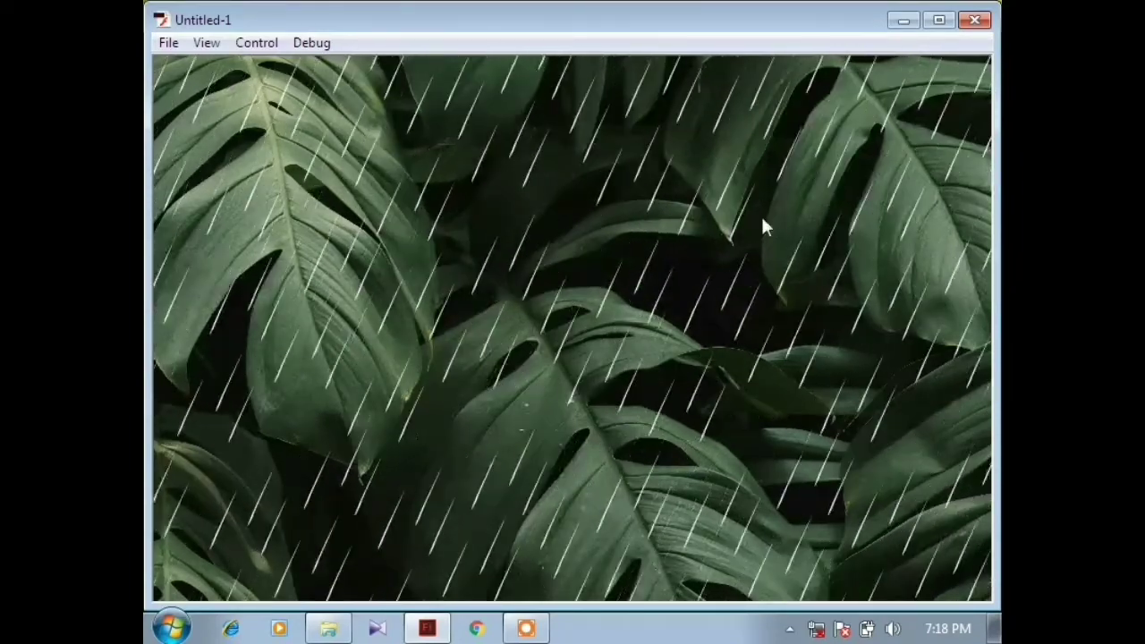
pyautogui.click(974, 20)
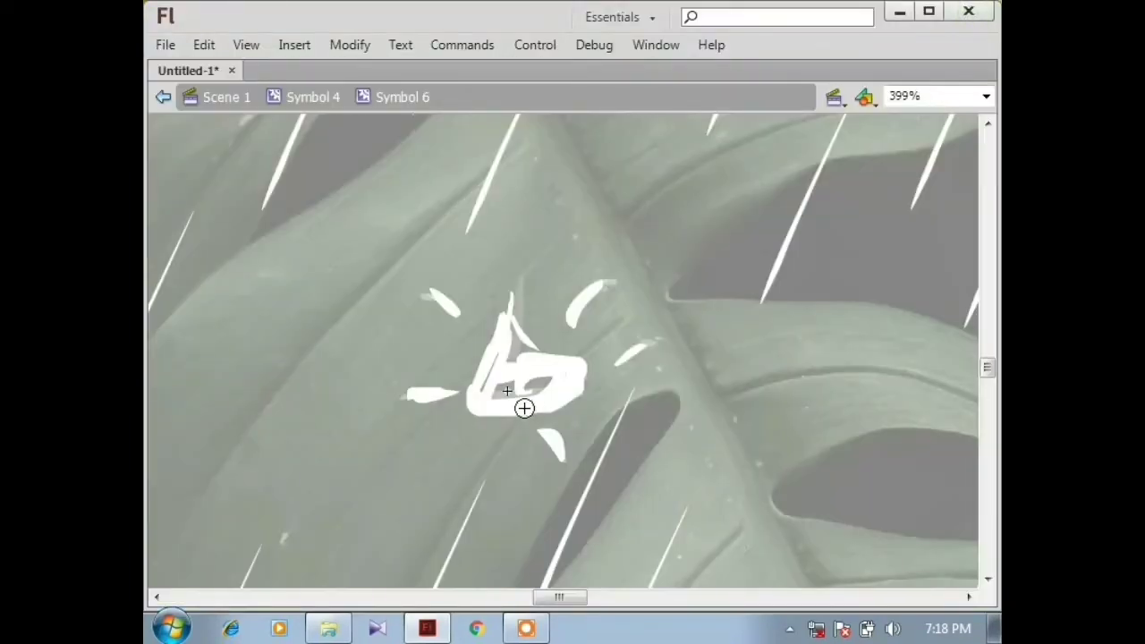
# Step: Return to Symbol 4 and place another copy of the splash instance on the upper-left leaf
pyautogui.hotkey('ctrl', '1')
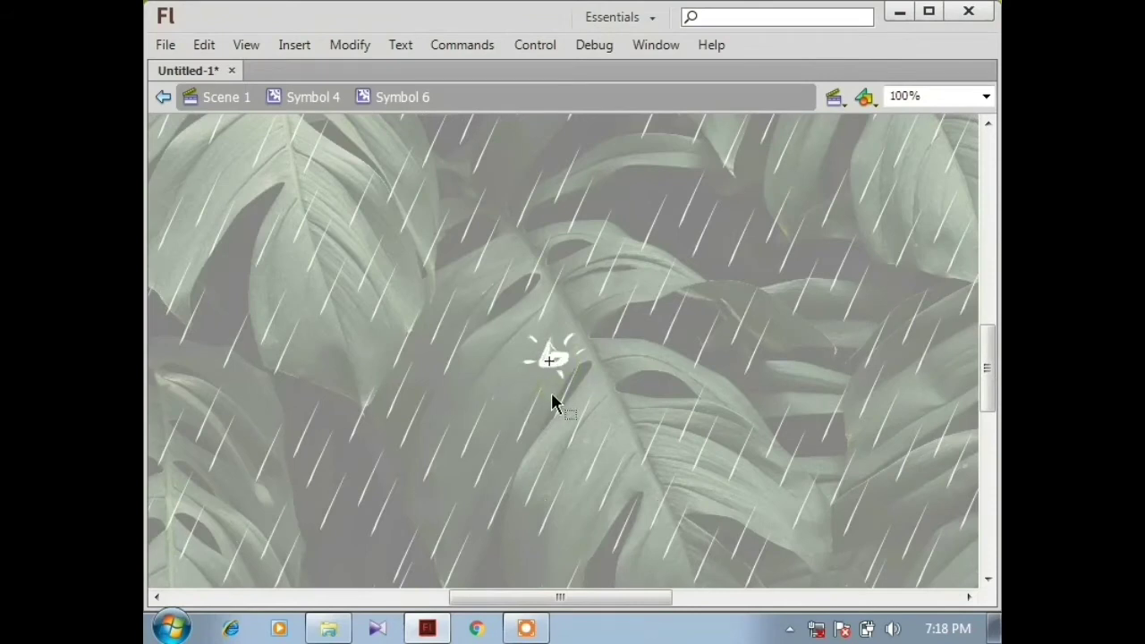
pyautogui.doubleClick(565, 388)
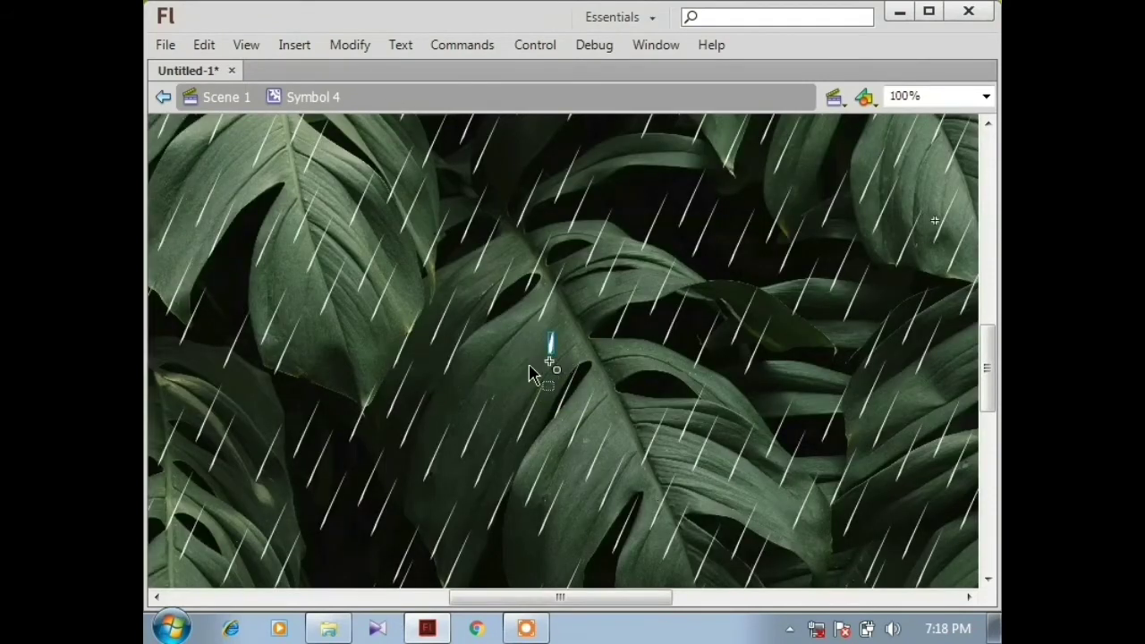
pyautogui.moveTo(542, 376); pyautogui.dragTo(619, 348)
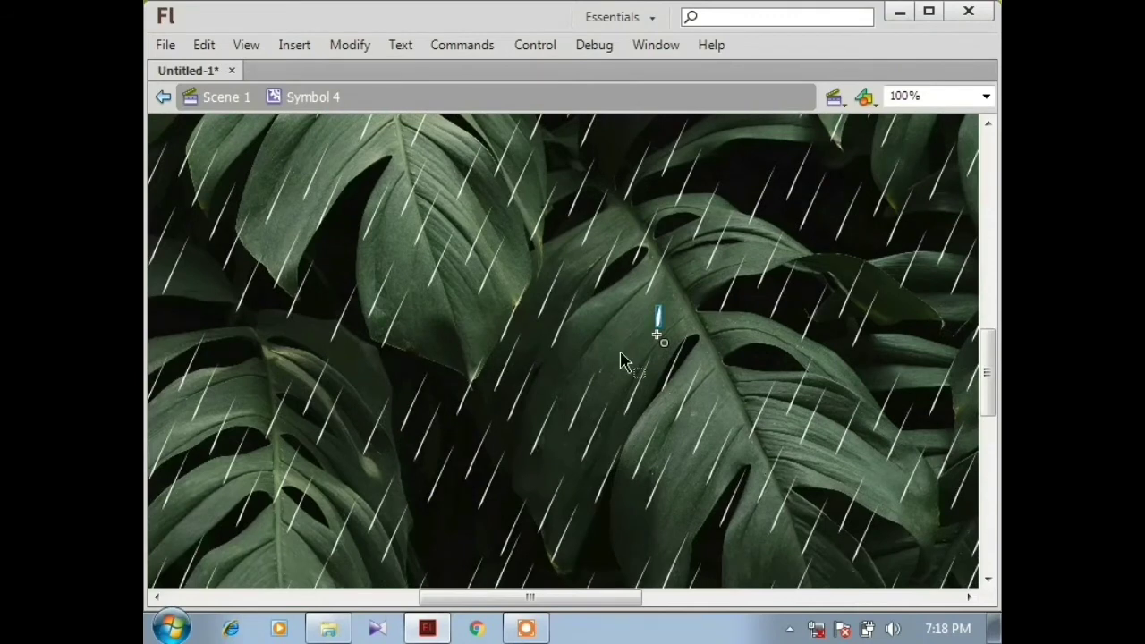
pyautogui.hotkey('ctrl', '-')
pyautogui.click(983, 98)
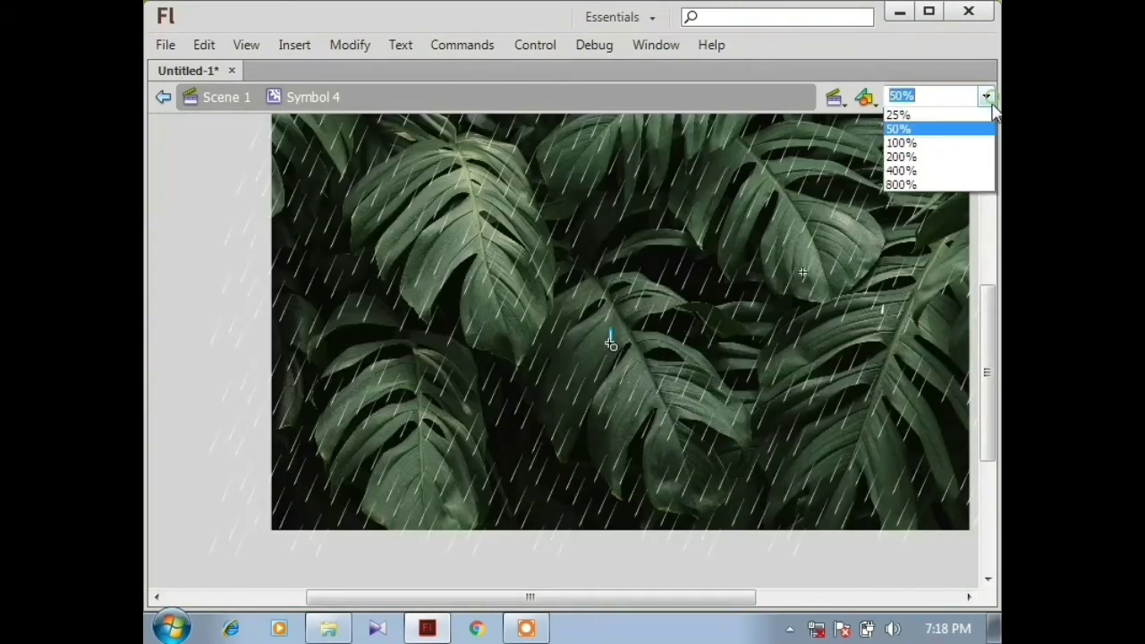
pyautogui.click(930, 185)
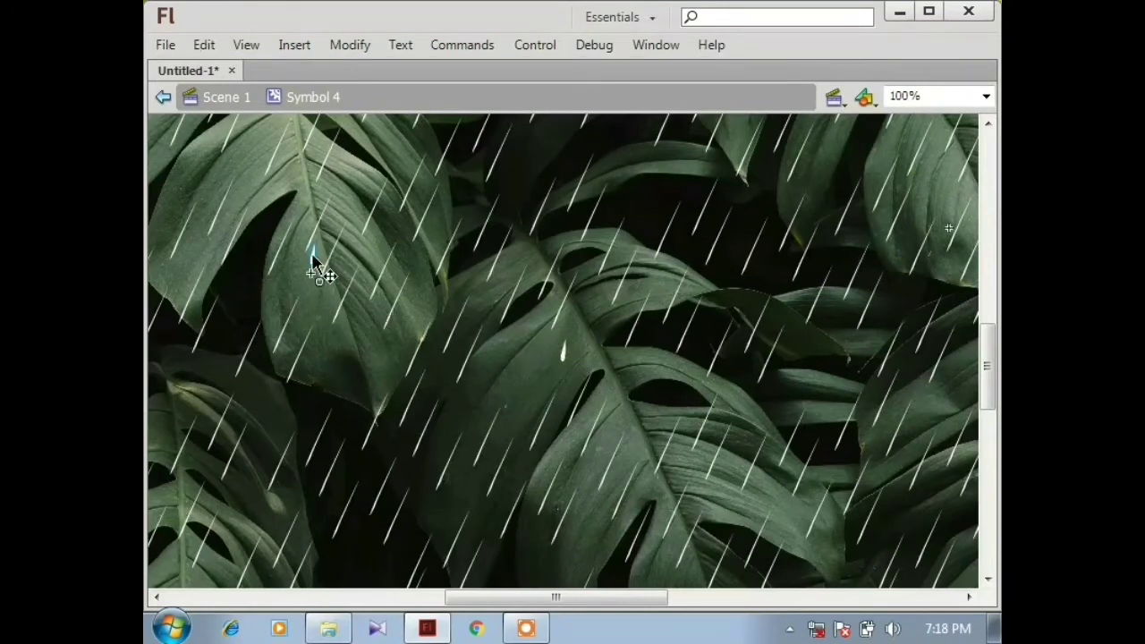
# Step: Place copies of the splash on the lower-middle, right and lower-left leaves, and preview the animation as a test movie
pyautogui.moveTo(582, 528); pyautogui.dragTo(580, 534)
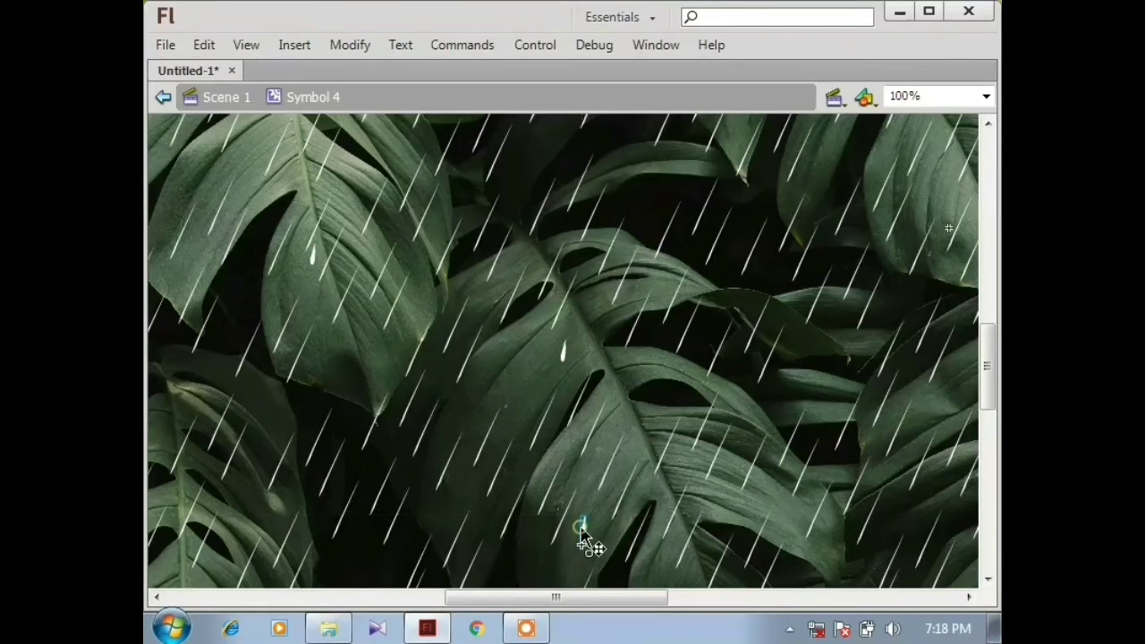
pyautogui.moveTo(919, 391); pyautogui.dragTo(925, 390)
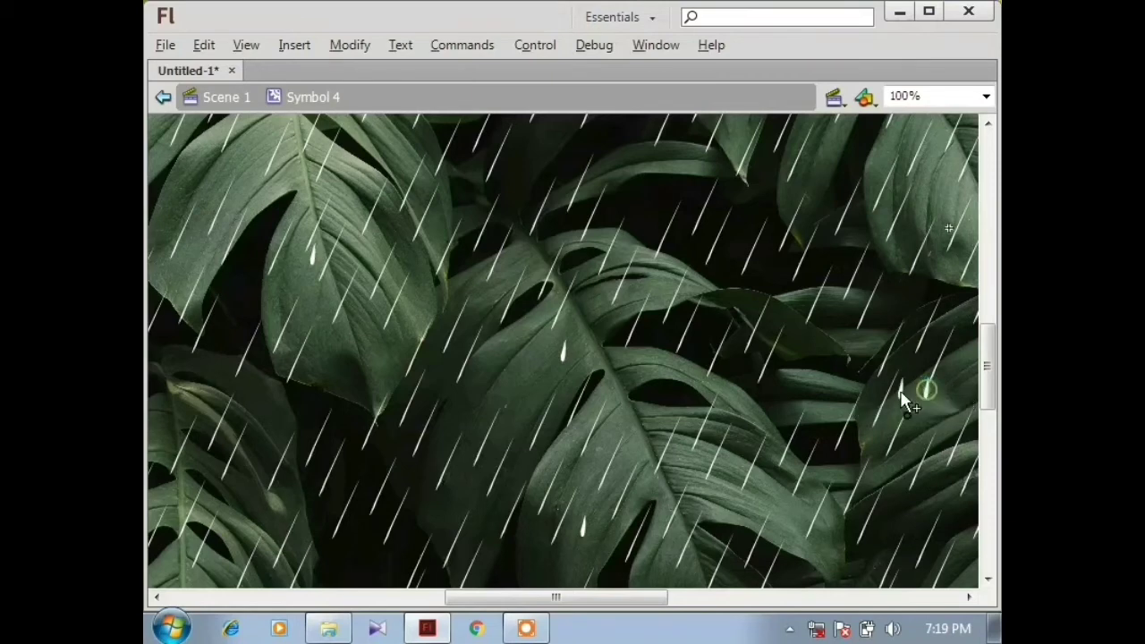
pyautogui.moveTo(171, 433); pyautogui.dragTo(179, 438)
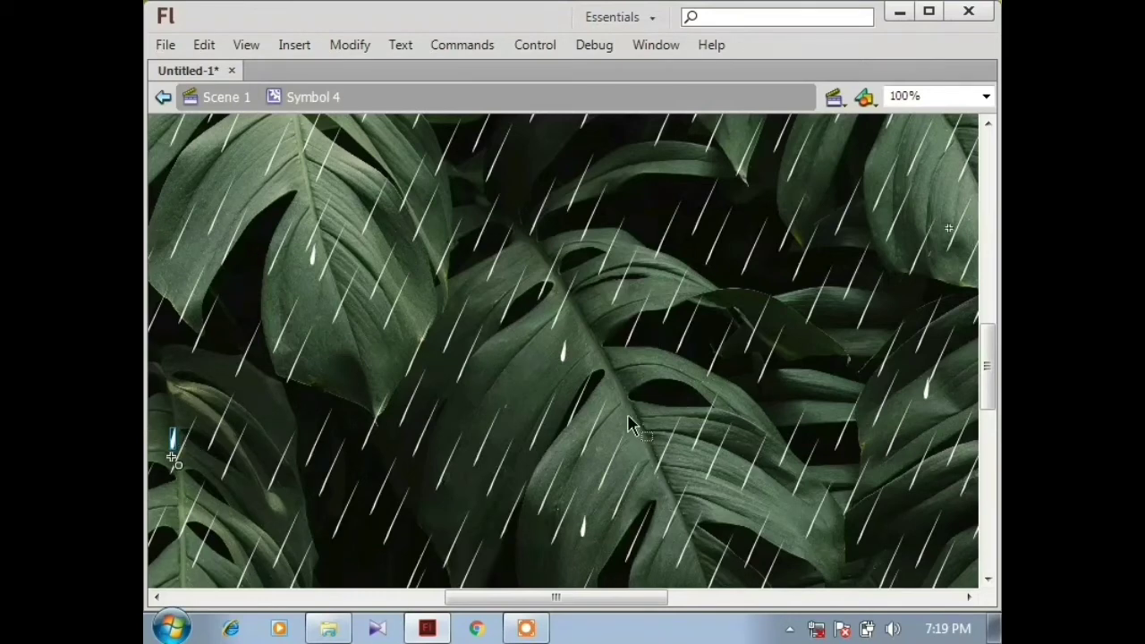
pyautogui.hotkey('ctrl', 'Return')
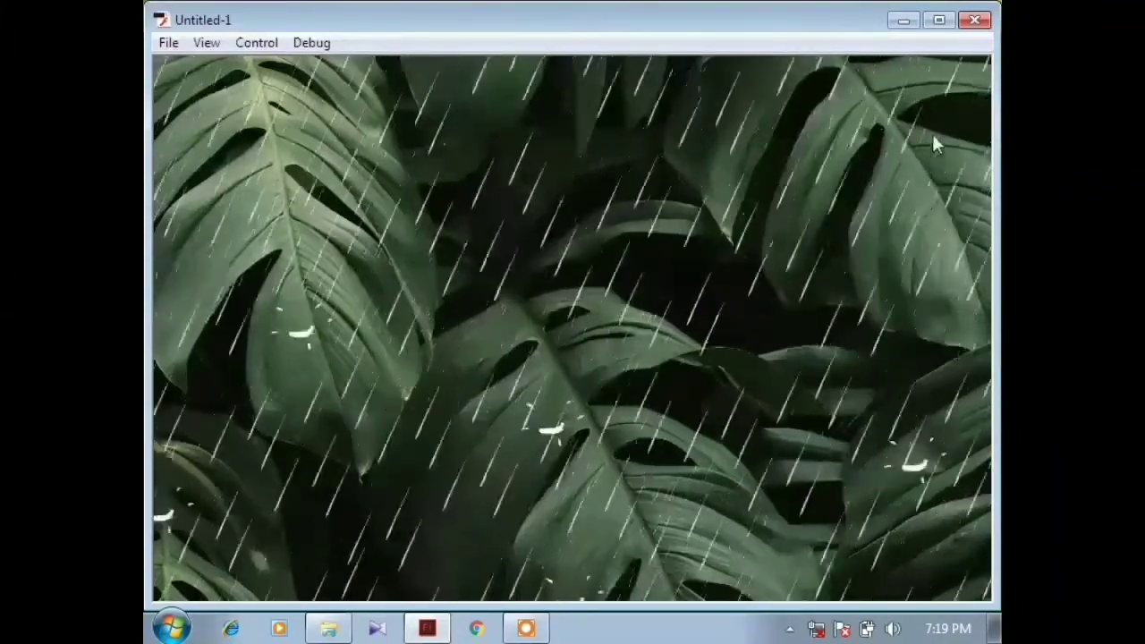
pyautogui.click(974, 21)
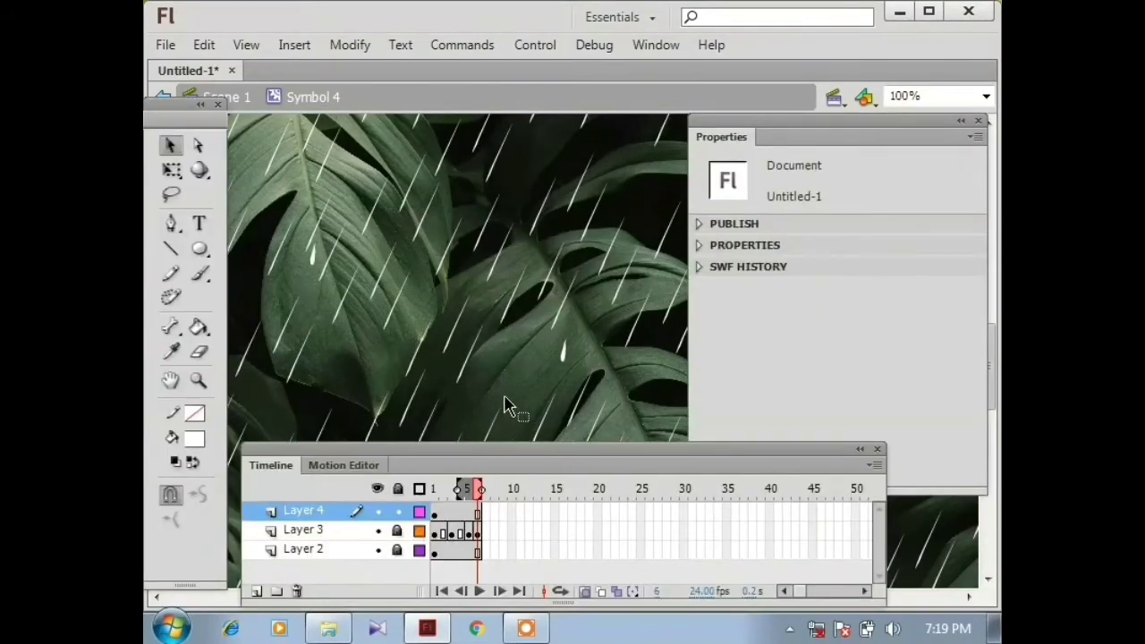
# Step: Exit Symbol 4 to Scene 1 and add a new layer above Layer 6
pyautogui.doubleClick(506, 394)
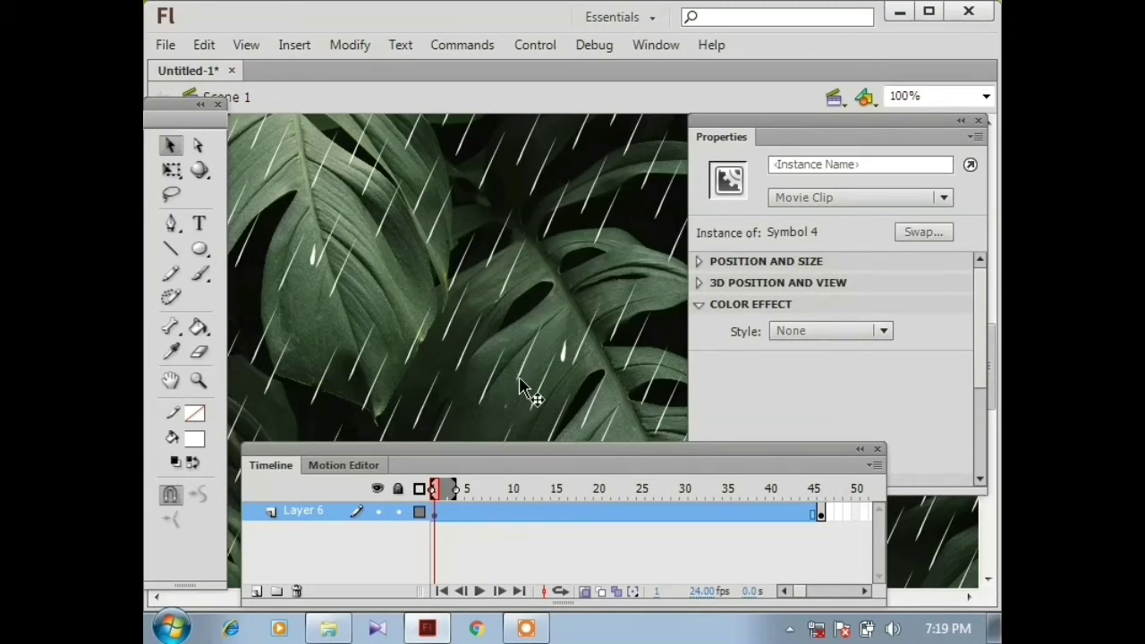
pyautogui.press('F4')
pyautogui.press('F4')
pyautogui.click(568, 329)
pyautogui.doubleClick(569, 329)
pyautogui.doubleClick(527, 347)
pyautogui.click(532, 490)
pyautogui.click(582, 492)
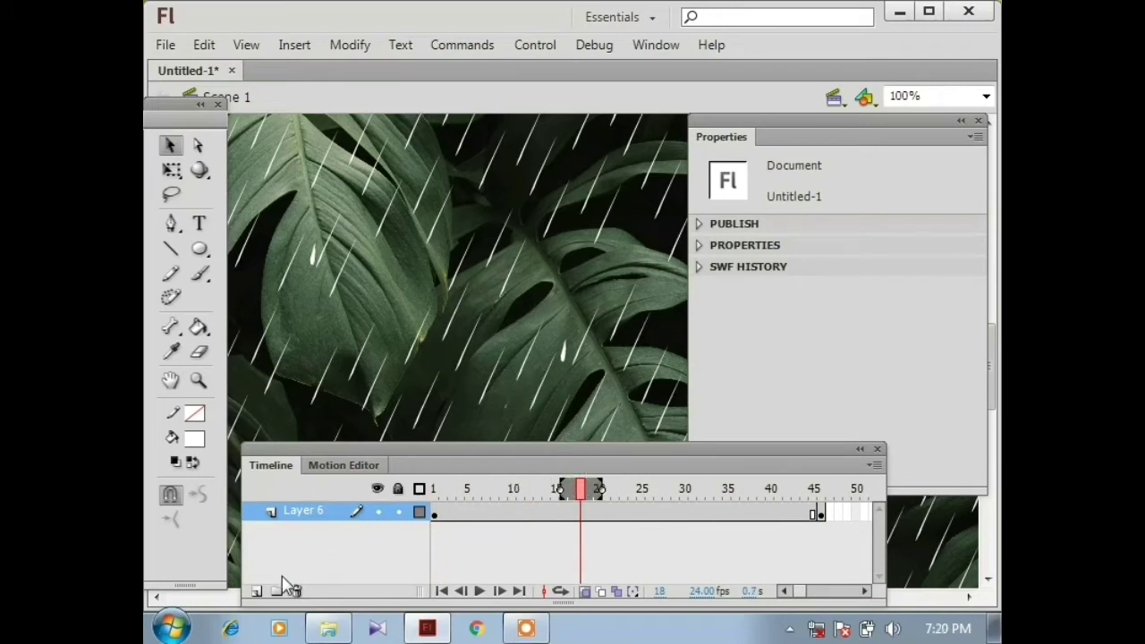
pyautogui.click(256, 591)
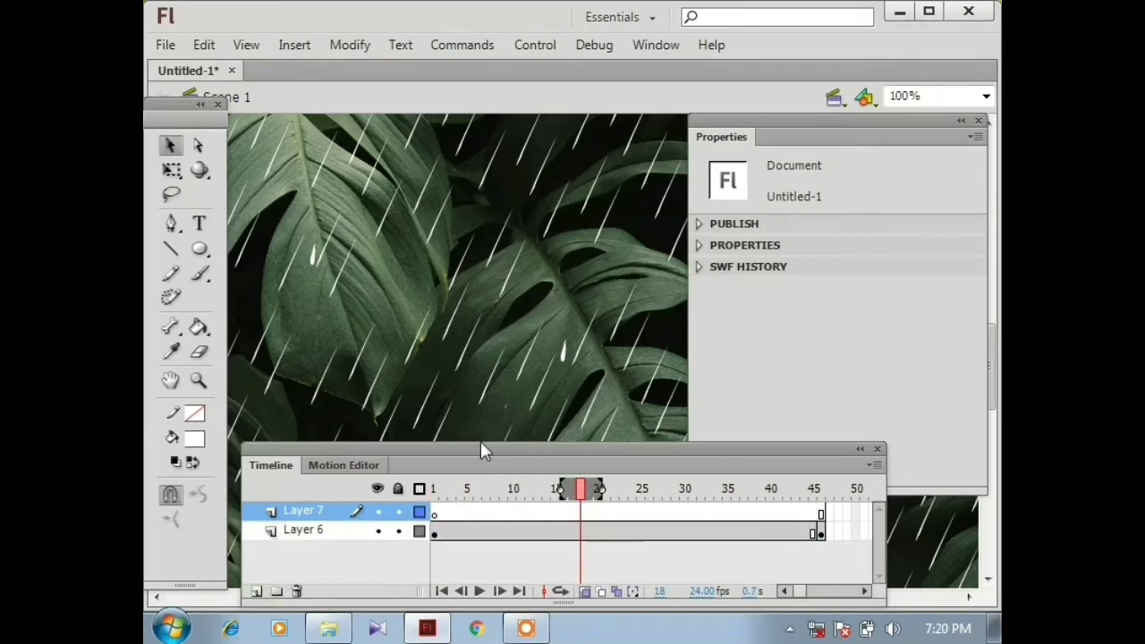
# Step: Add the library sound aaaa rain.wav to Layer 7 starting at frame 1, and preview the animation as a test movie
pyautogui.click(435, 489)
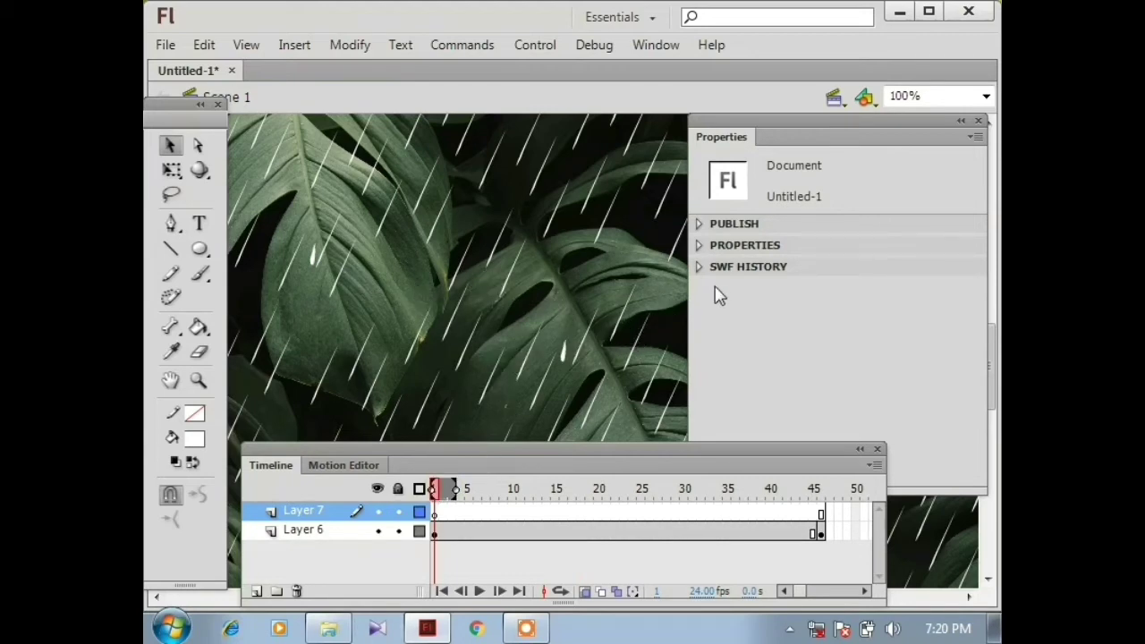
pyautogui.click(657, 45)
pyautogui.click(736, 179)
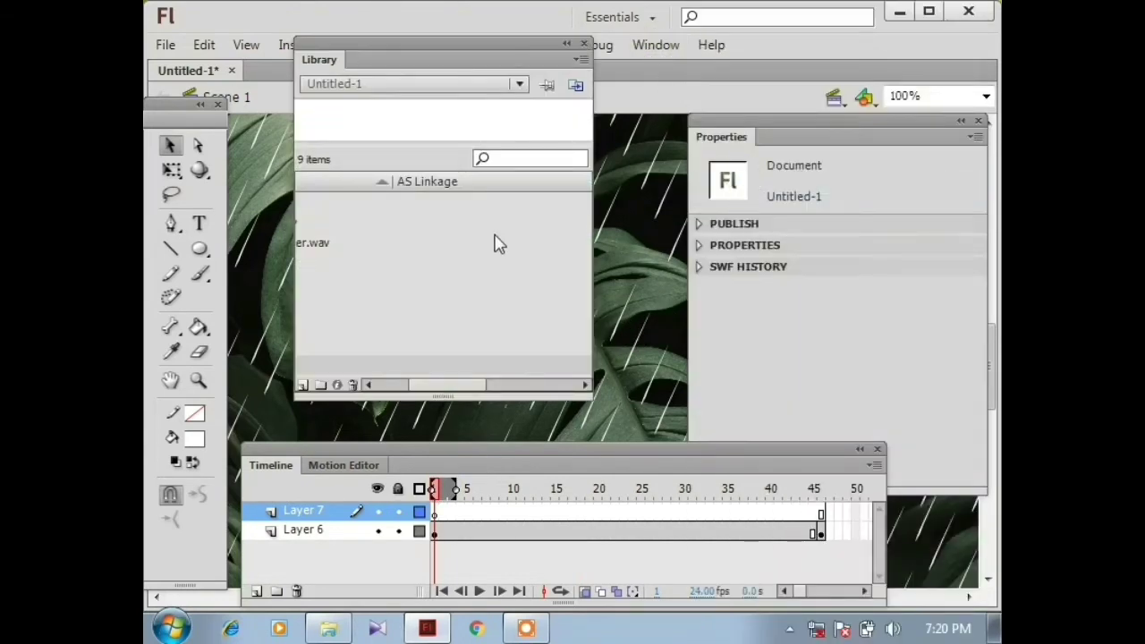
pyautogui.click(977, 120)
pyautogui.moveTo(480, 56); pyautogui.dragTo(839, 96)
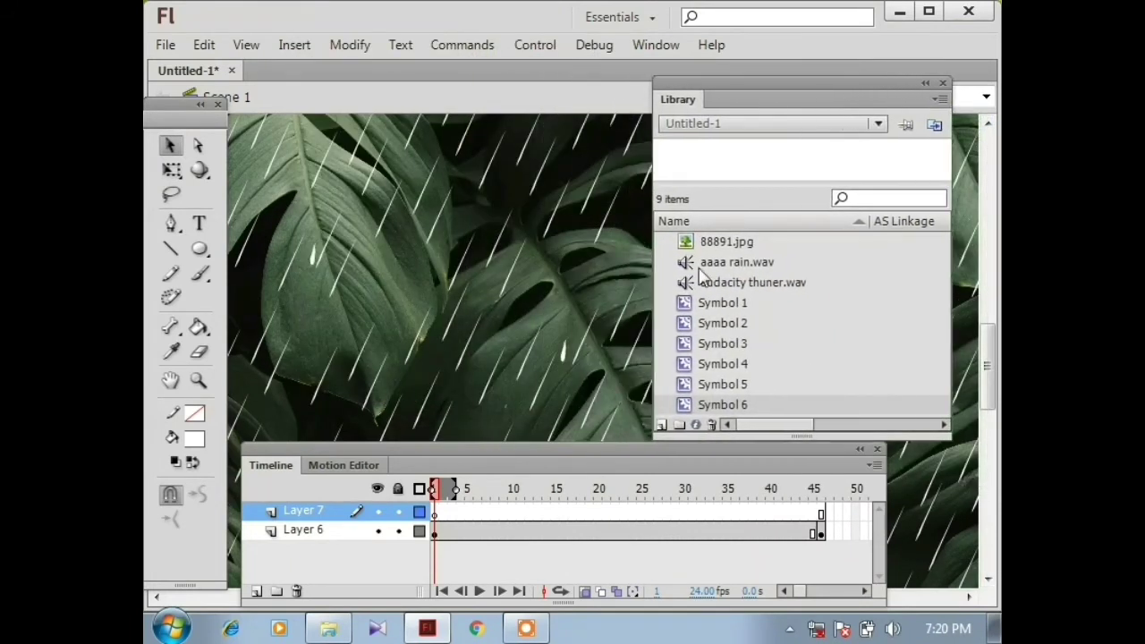
pyautogui.click(755, 263)
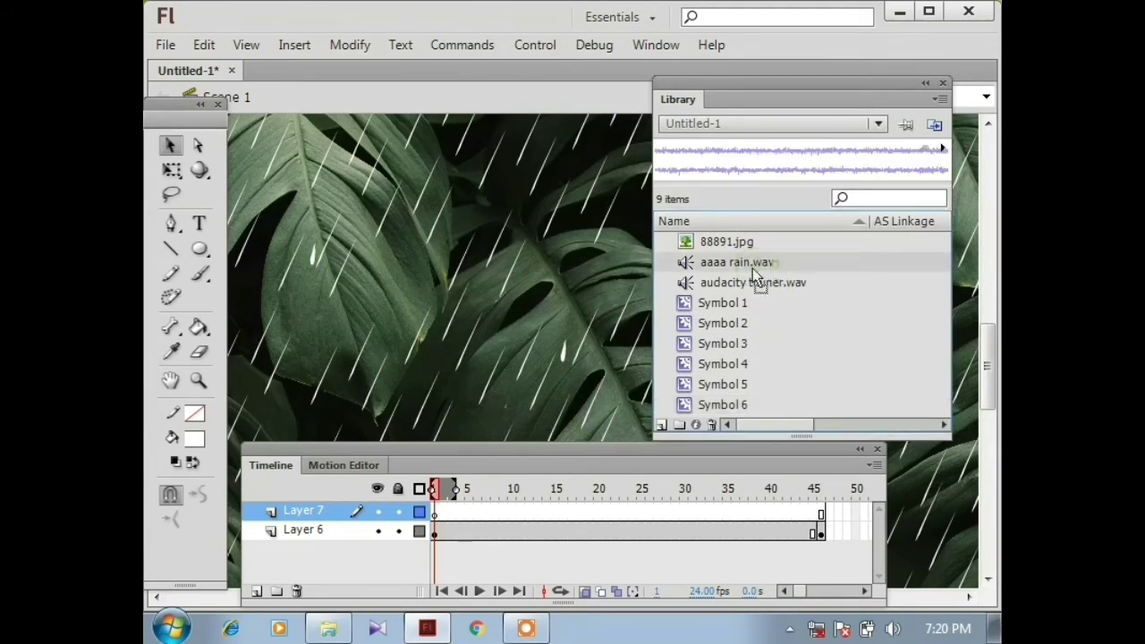
pyautogui.moveTo(752, 269); pyautogui.dragTo(349, 510)
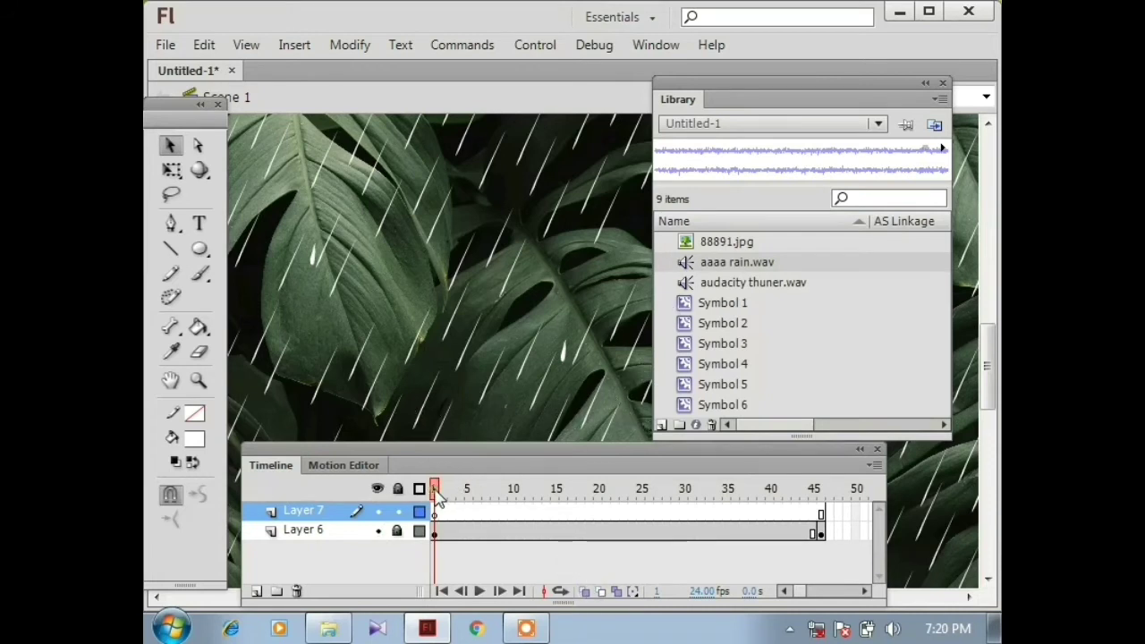
pyautogui.moveTo(437, 497); pyautogui.dragTo(414, 490)
pyautogui.moveTo(764, 271); pyautogui.dragTo(528, 285)
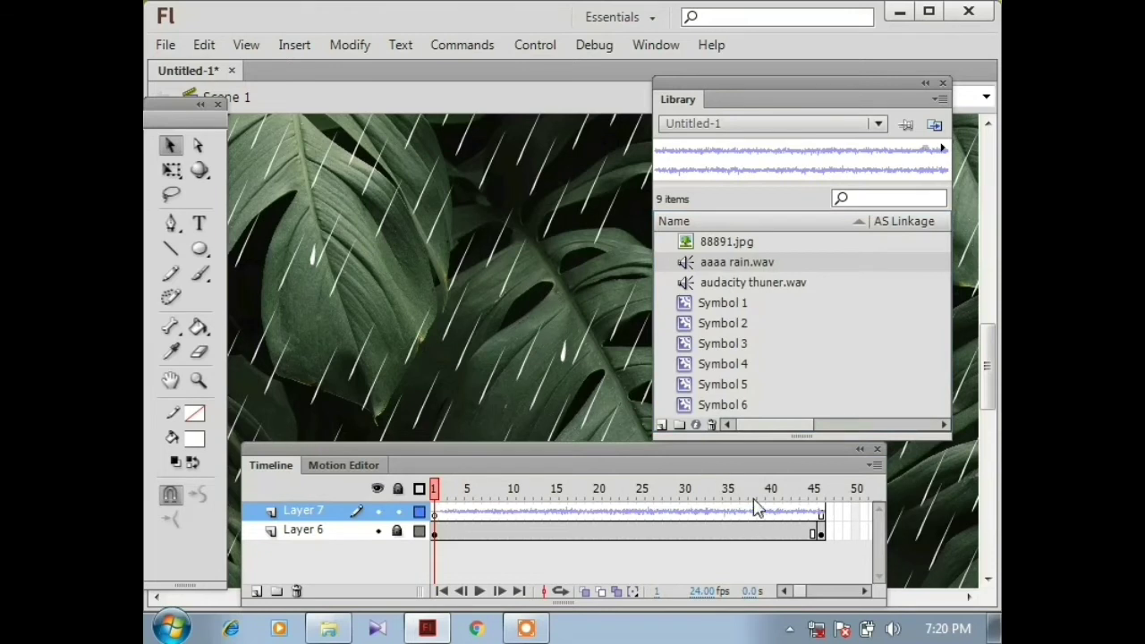
pyautogui.click(944, 83)
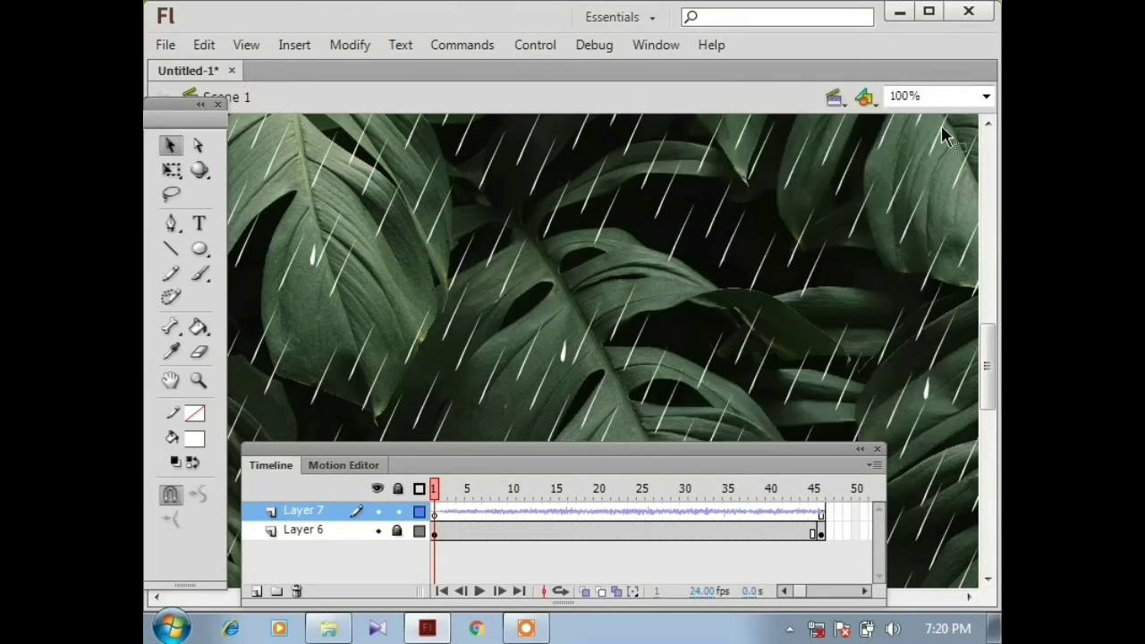
pyautogui.hotkey('ctrl', 'Return')
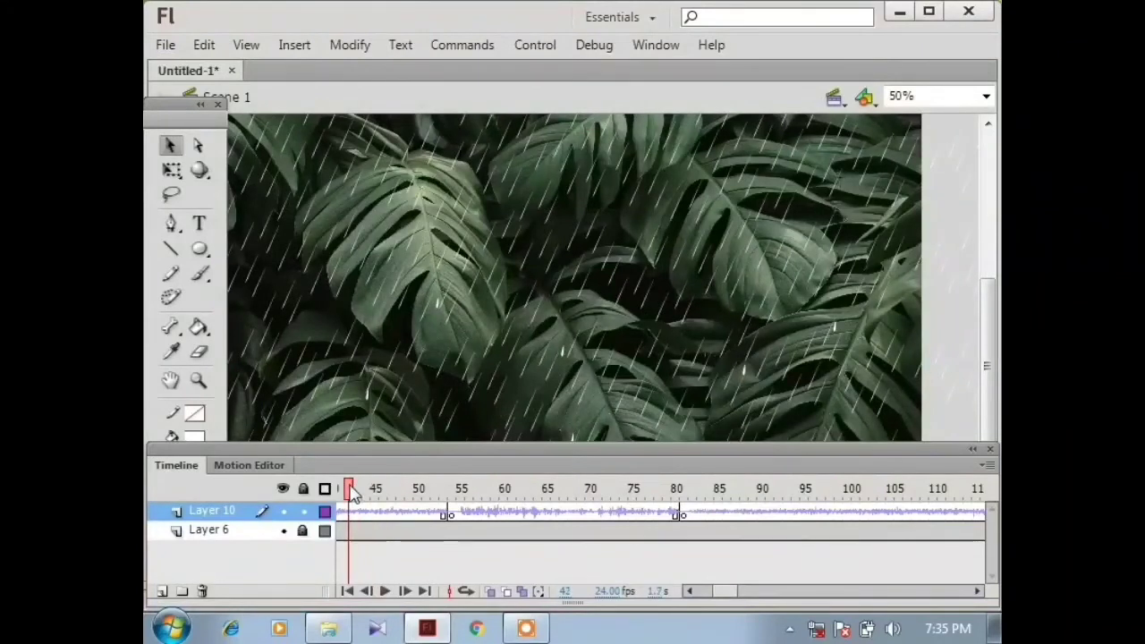
# Step: Scrub through the Layer 10 sound sections around frames 54 to 80 and check the animation as a test movie
pyautogui.moveTo(351, 495); pyautogui.dragTo(763, 498)
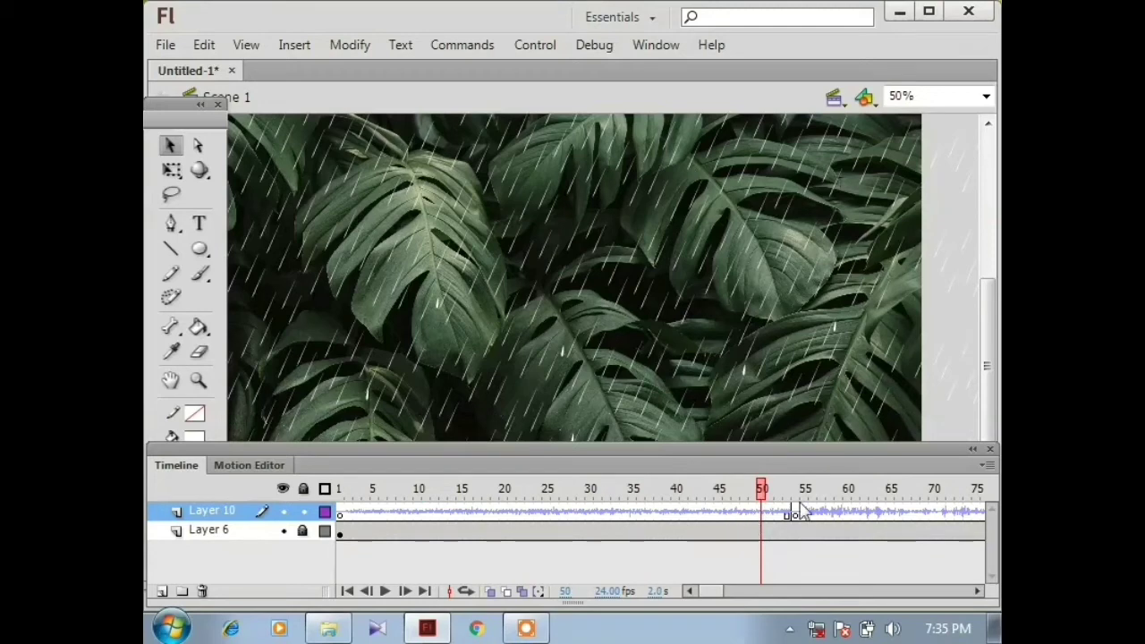
pyautogui.moveTo(716, 593); pyautogui.dragTo(726, 594)
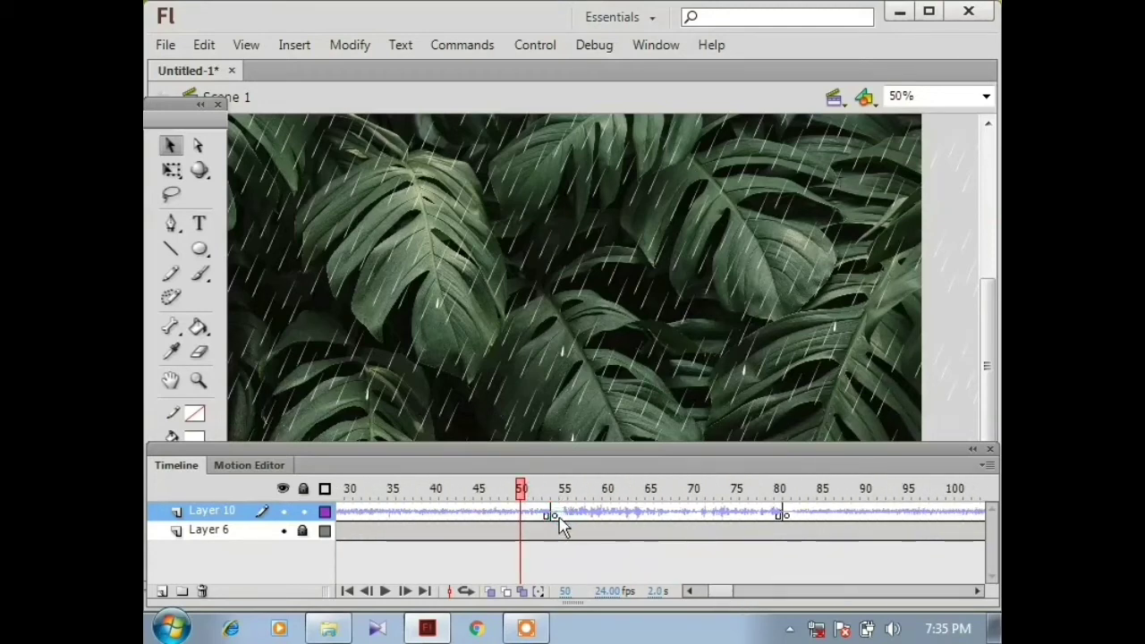
pyautogui.moveTo(523, 494); pyautogui.dragTo(693, 490)
pyautogui.moveTo(586, 486); pyautogui.dragTo(849, 489)
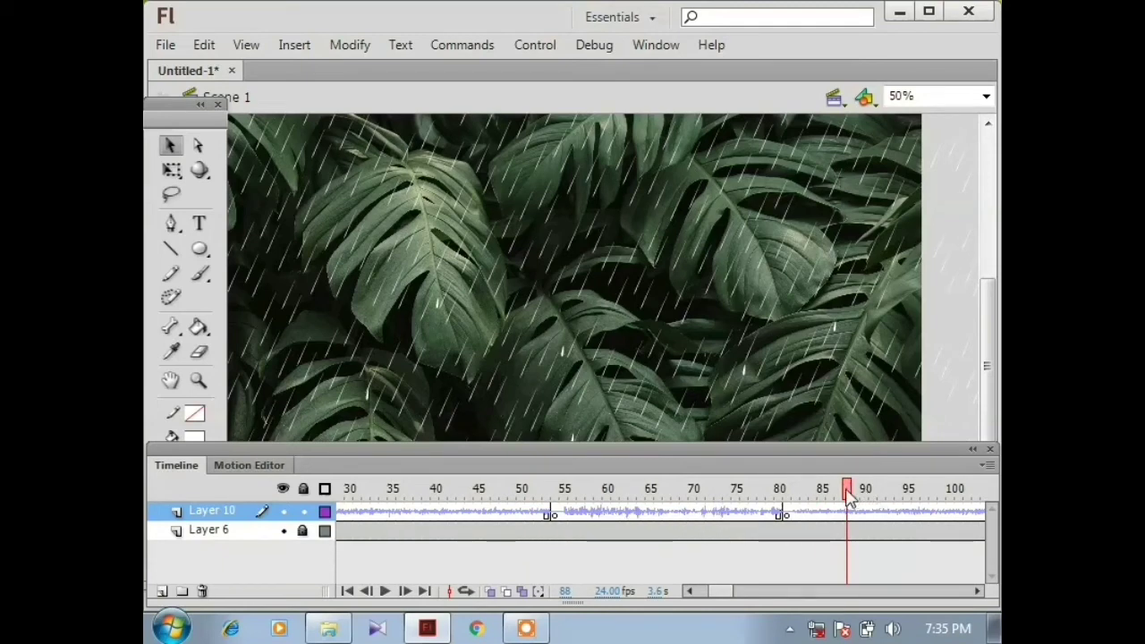
pyautogui.moveTo(848, 487)
pyautogui.mouseDown()
pyautogui.moveTo(471, 483)
pyautogui.moveTo(856, 485)
pyautogui.mouseUp()
pyautogui.hotkey('ctrl', 'Return')
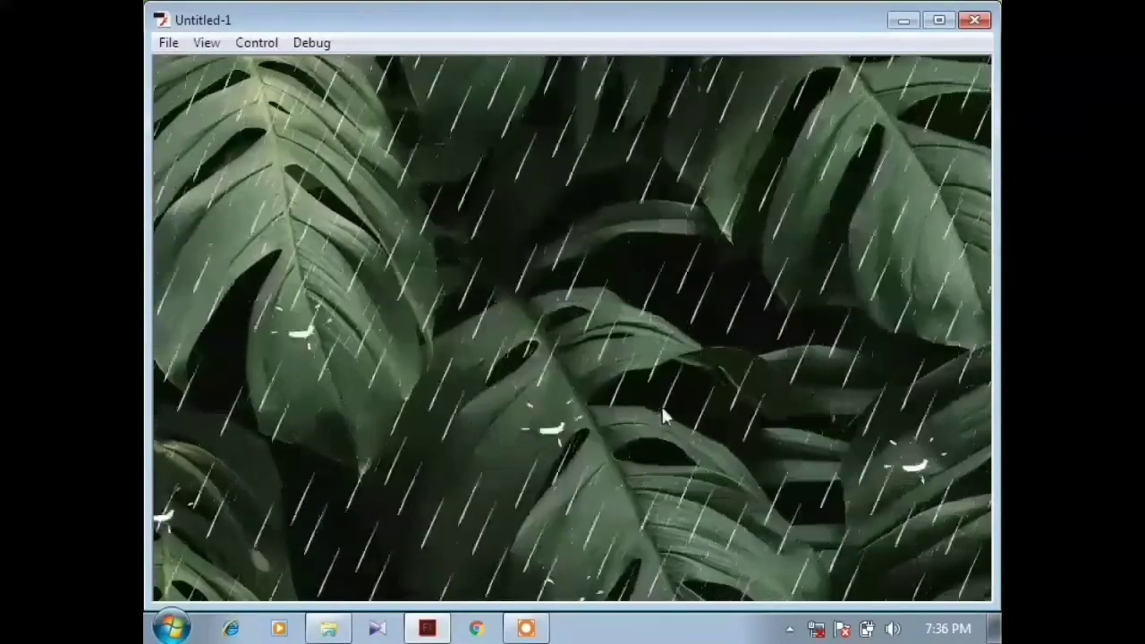
pyautogui.click(974, 20)
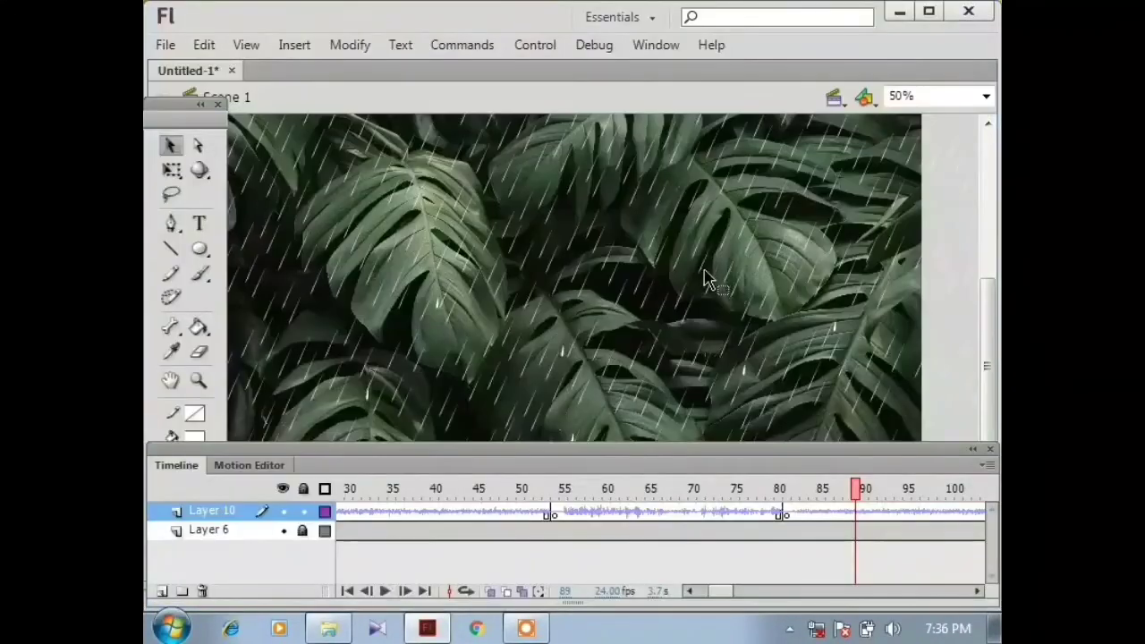
# Step: Insert a keyframe at frame 54 of Layer 6
pyautogui.click(554, 534)
pyautogui.click(555, 535)
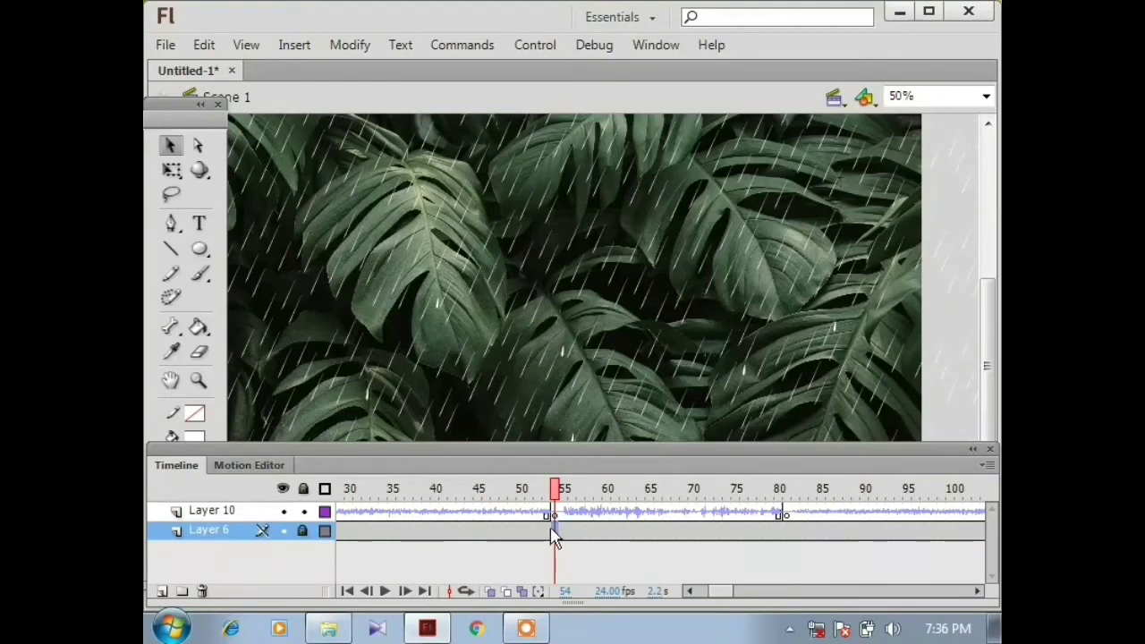
pyautogui.press('F7')
# Step: Show the properties, unlock Layer 6, lock Layer 10, and select the Symbol 4 instance on the stage
pyautogui.click(666, 45)
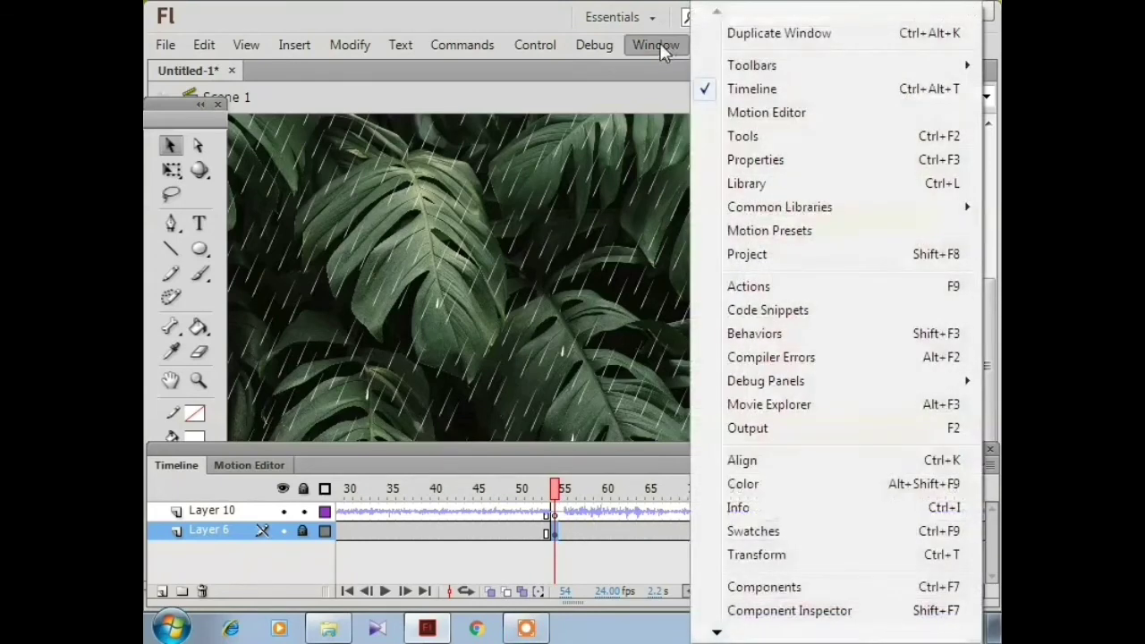
pyautogui.click(755, 160)
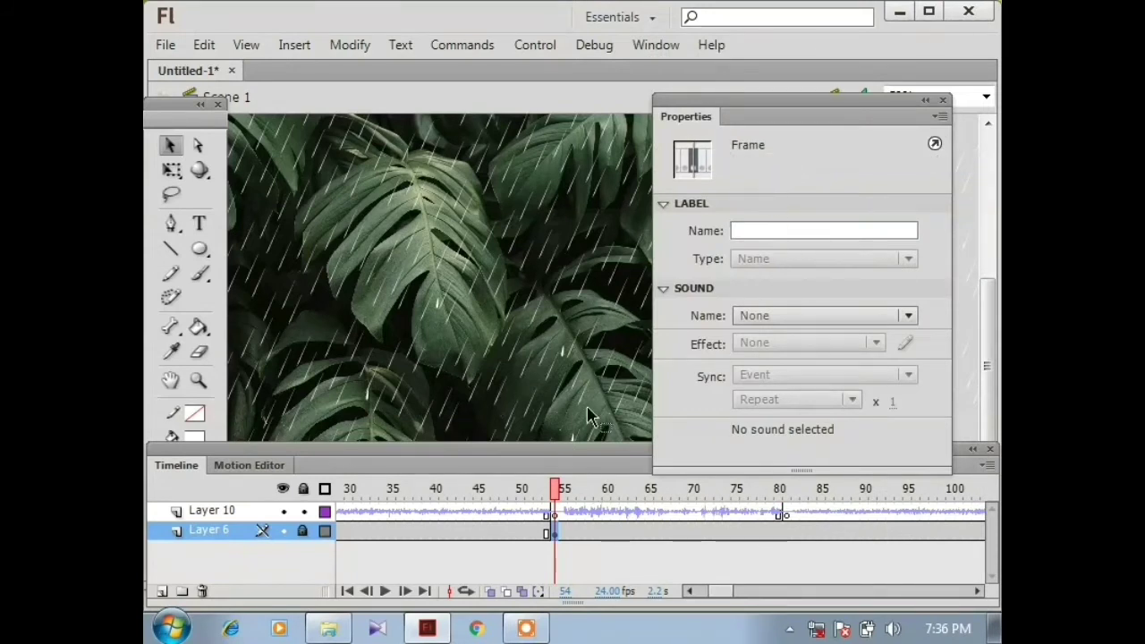
pyautogui.click(303, 530)
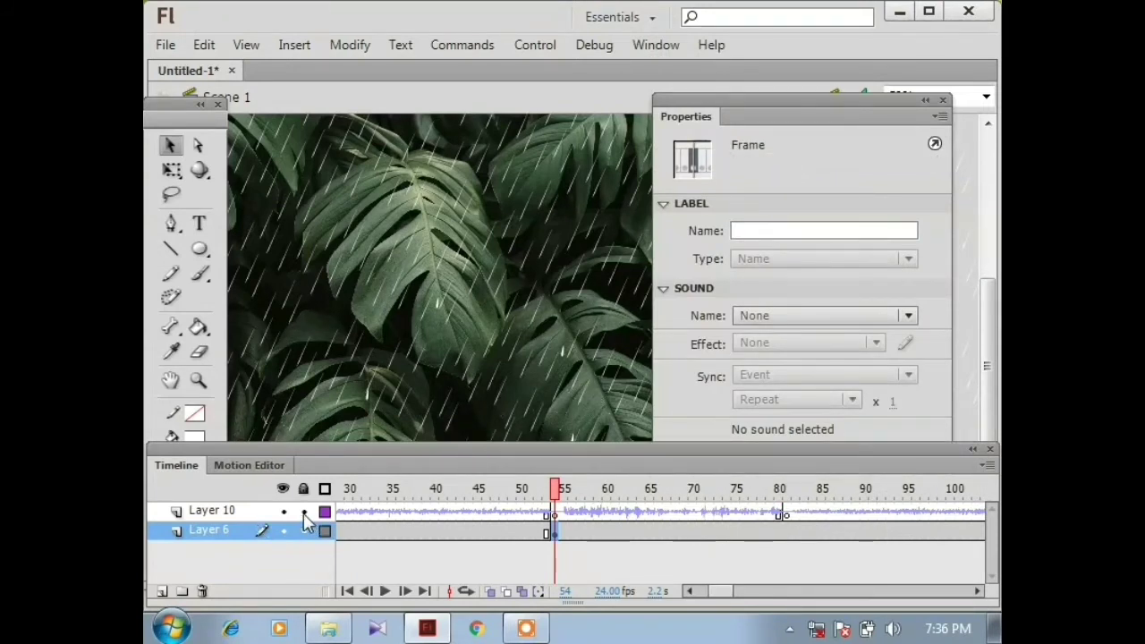
pyautogui.click(303, 512)
pyautogui.click(565, 351)
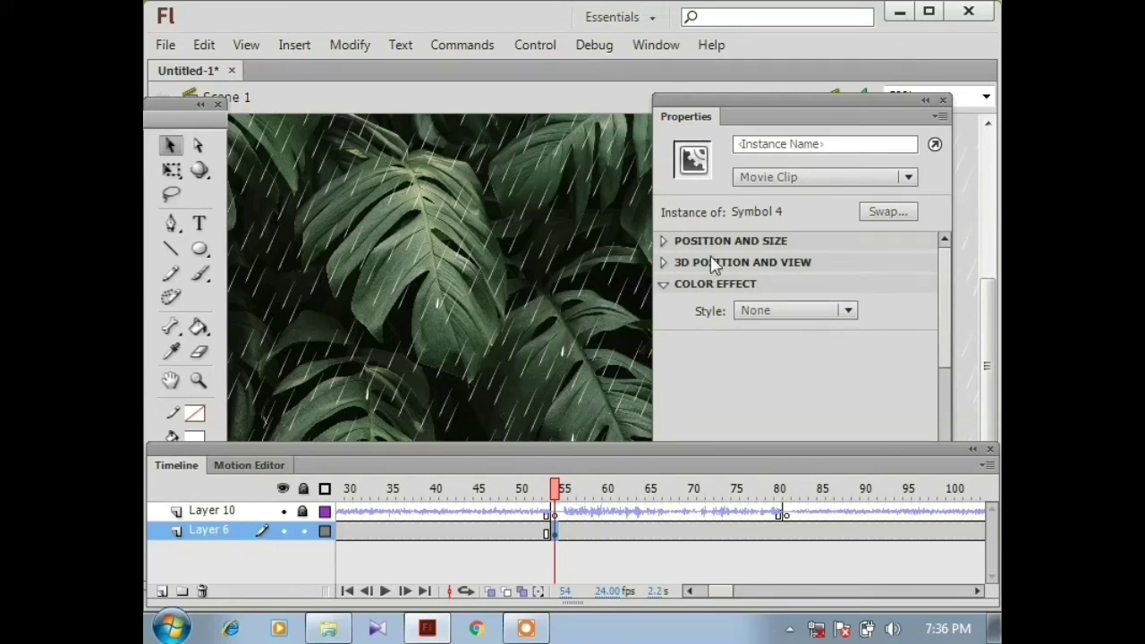
pyautogui.click(769, 180)
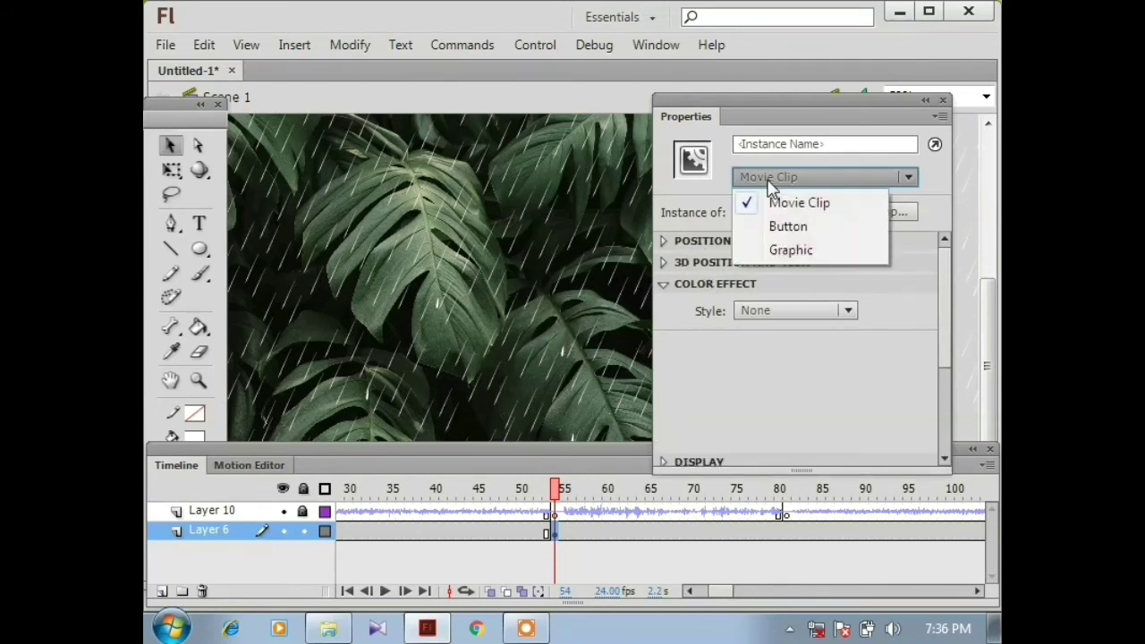
pyautogui.click(766, 183)
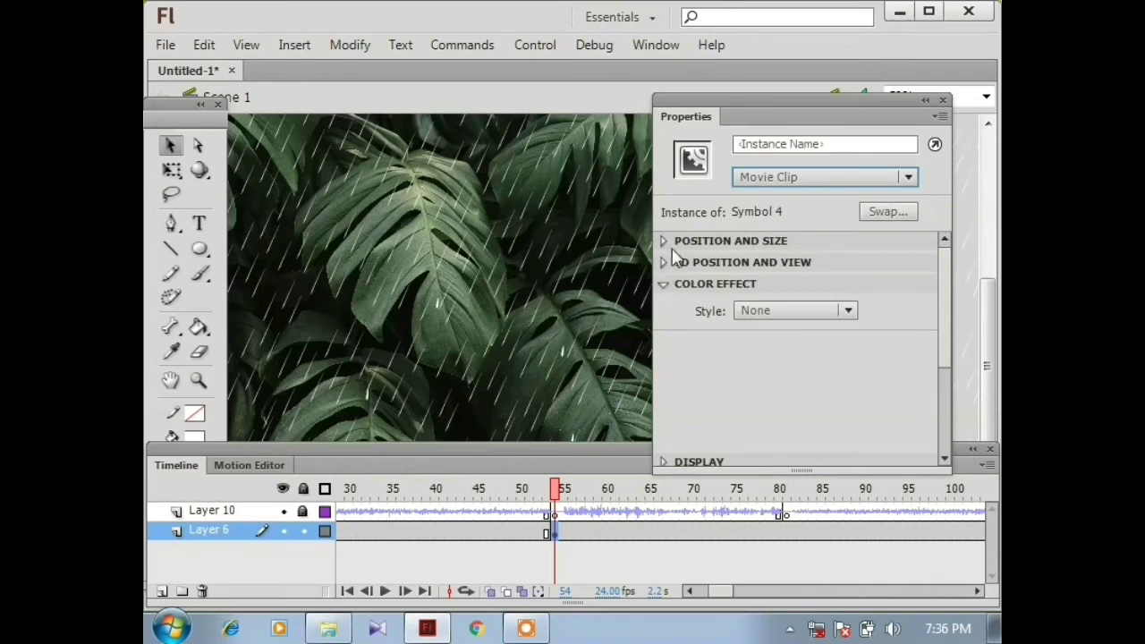
pyautogui.click(765, 310)
pyautogui.click(814, 360)
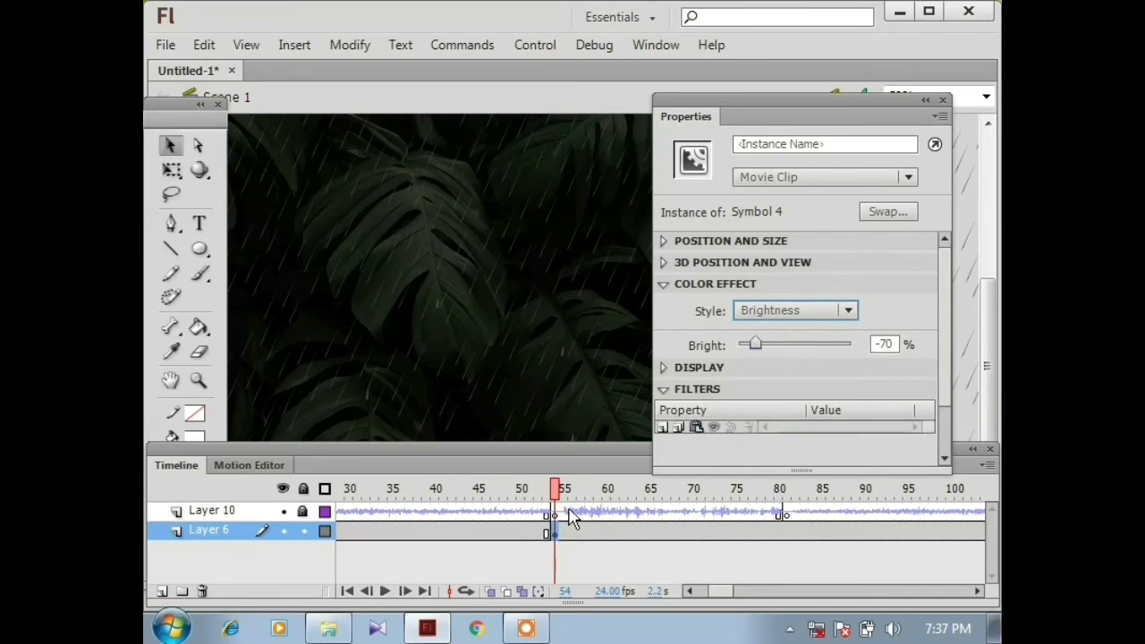
pyautogui.hotkey('ctrl', 'z')
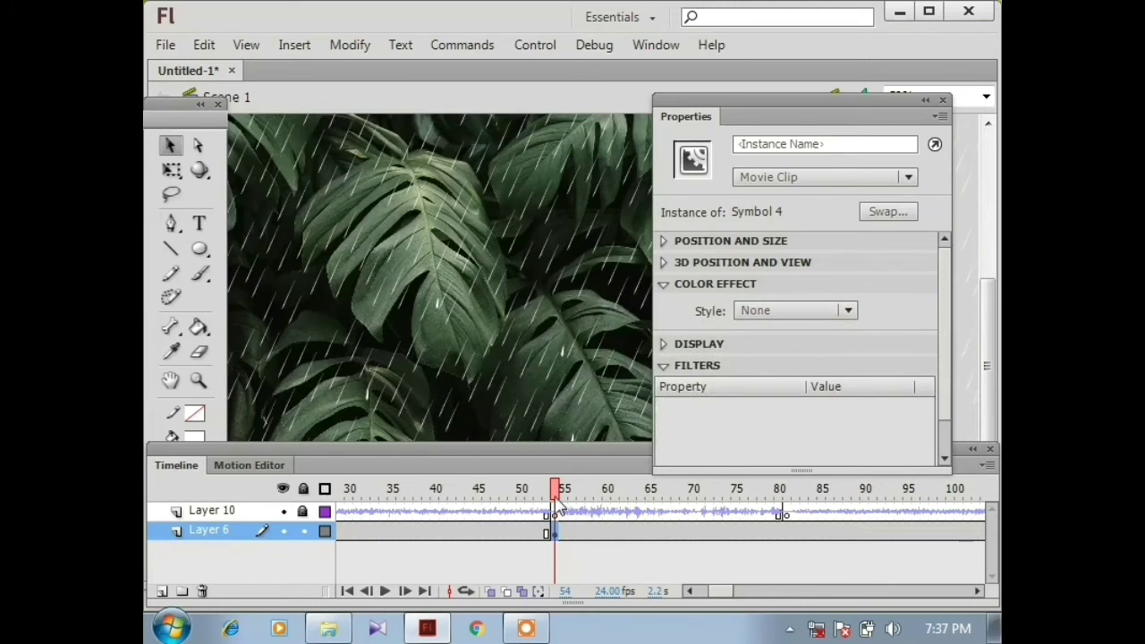
# Step: At frame 1, apply a Brightness color effect of about -49% to the Symbol 4 instance on Layer 6
pyautogui.moveTo(556, 505); pyautogui.dragTo(326, 499)
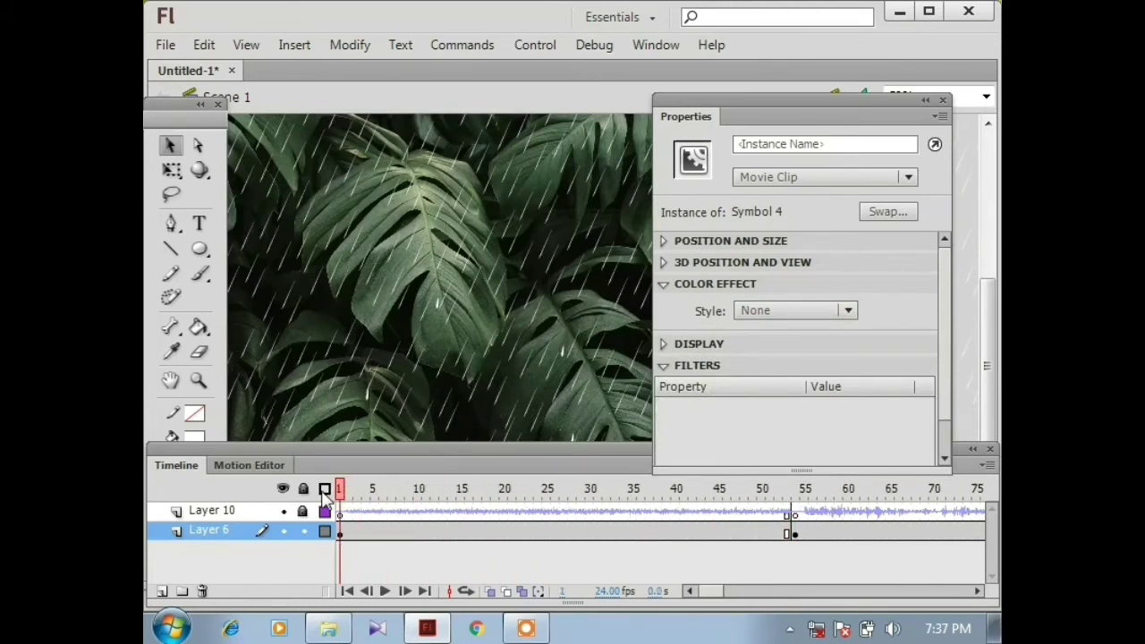
pyautogui.click(439, 378)
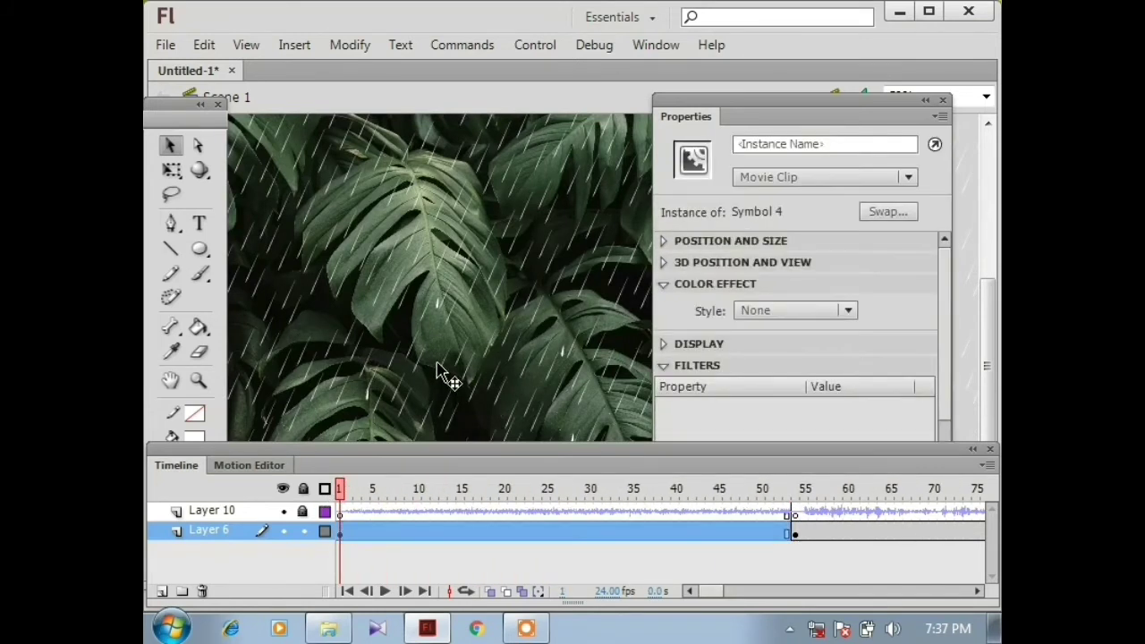
pyautogui.click(792, 311)
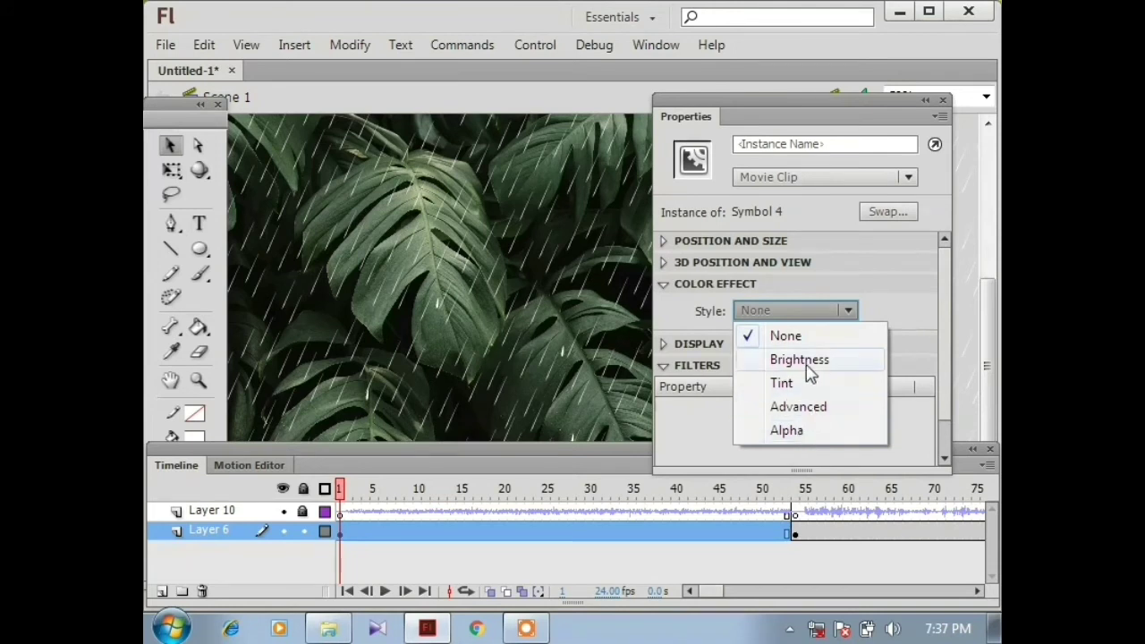
pyautogui.click(807, 362)
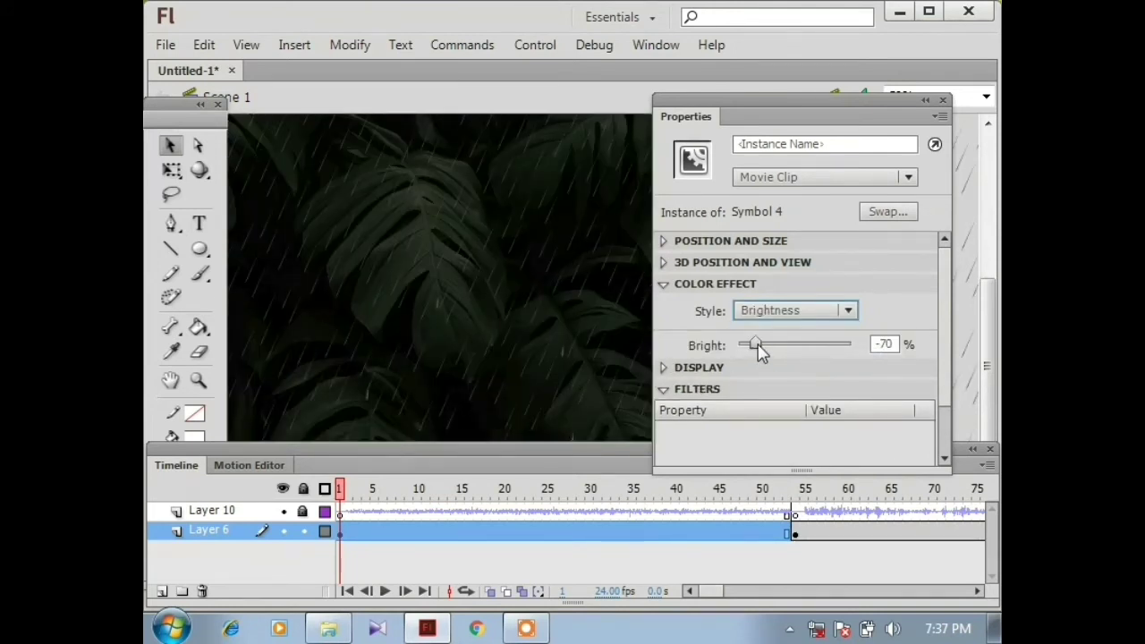
pyautogui.moveTo(759, 347); pyautogui.dragTo(773, 351)
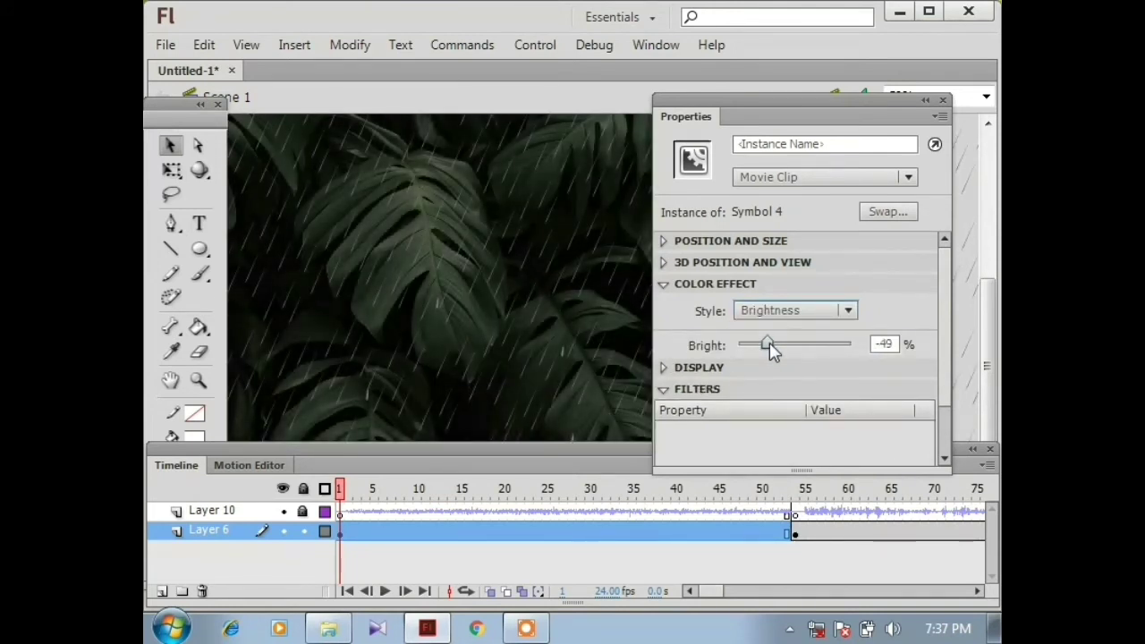
# Step: At frame 54 of Layer 6, apply a Brightness color effect of 0% to the Symbol 4 instance
pyautogui.moveTo(772, 352)
pyautogui.mouseDown()
pyautogui.moveTo(761, 348)
pyautogui.moveTo(771, 351)
pyautogui.mouseUp()
pyautogui.moveTo(577, 489); pyautogui.dragTo(795, 497)
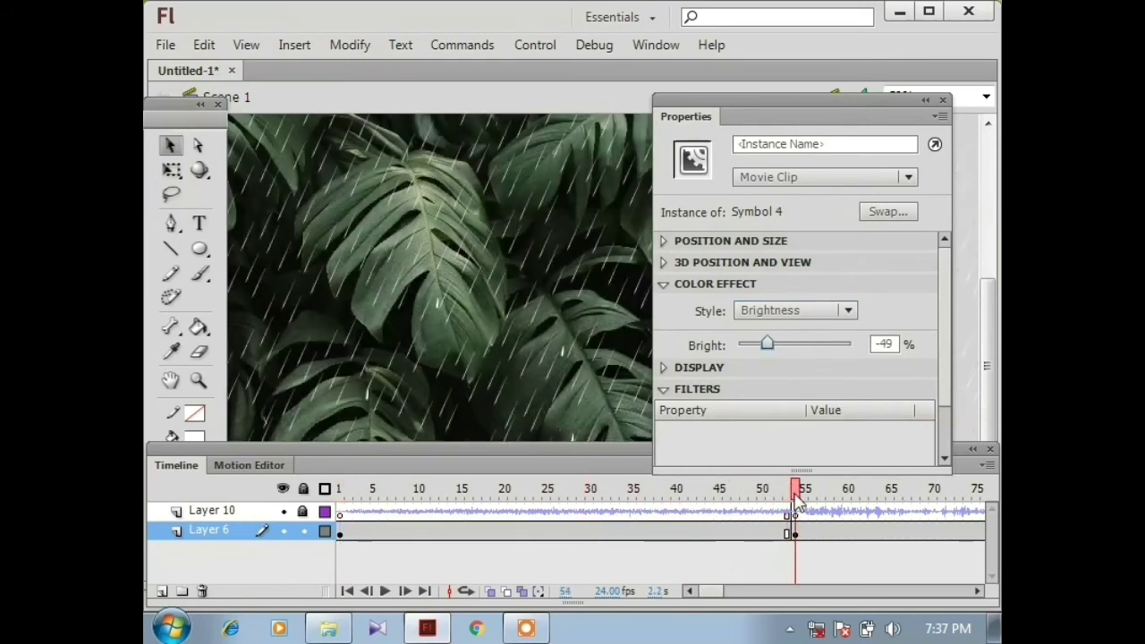
pyautogui.click(447, 279)
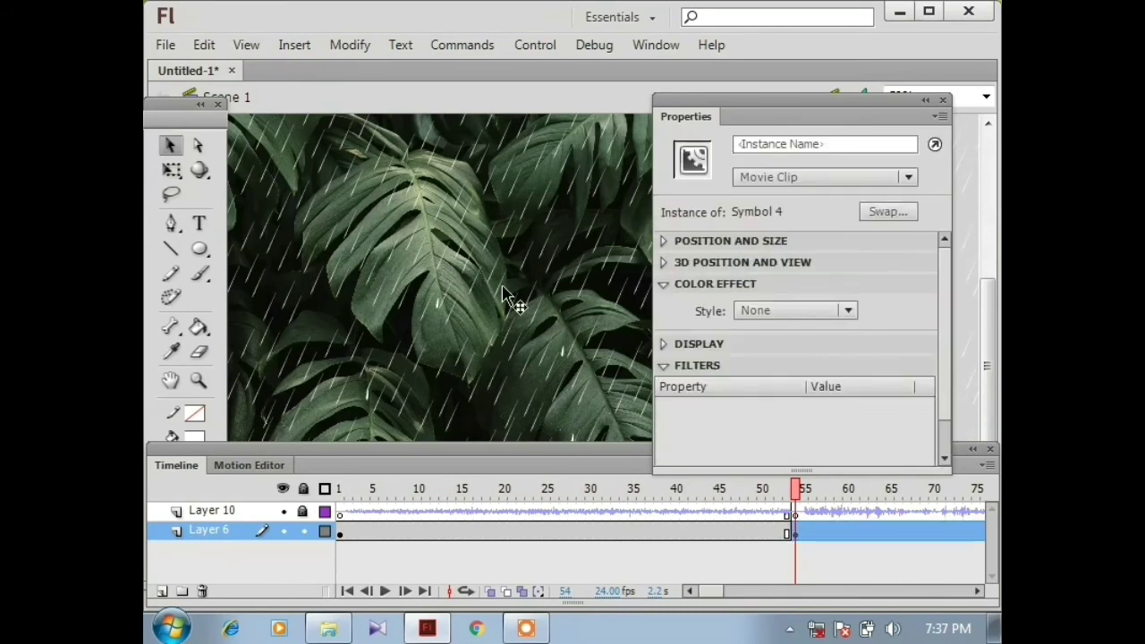
pyautogui.click(794, 313)
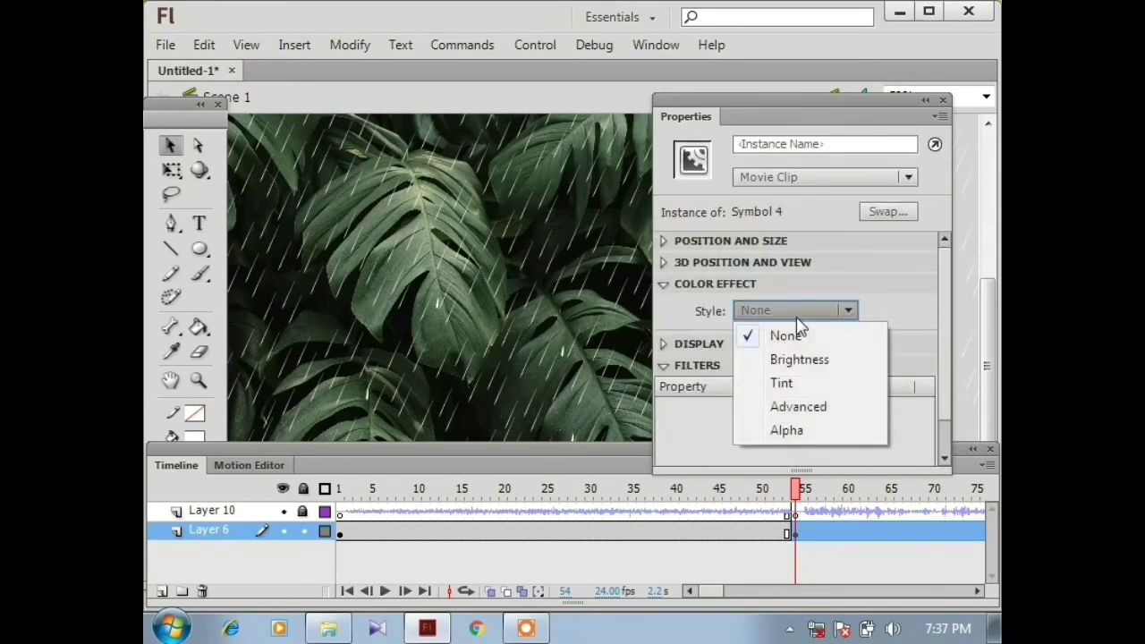
pyautogui.click(818, 361)
pyautogui.moveTo(766, 346); pyautogui.dragTo(798, 347)
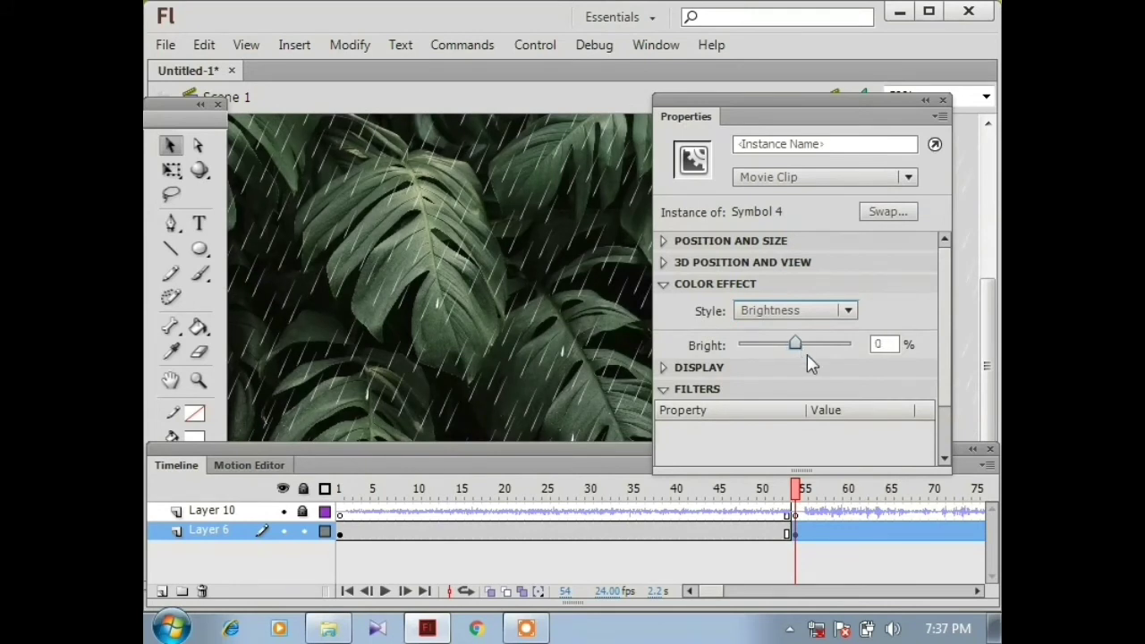
# Step: Insert a keyframe at frame 55 of Layer 6 and darken the Symbol 4 instance below the frame 1 brightness
pyautogui.click(804, 533)
pyautogui.press('F6')
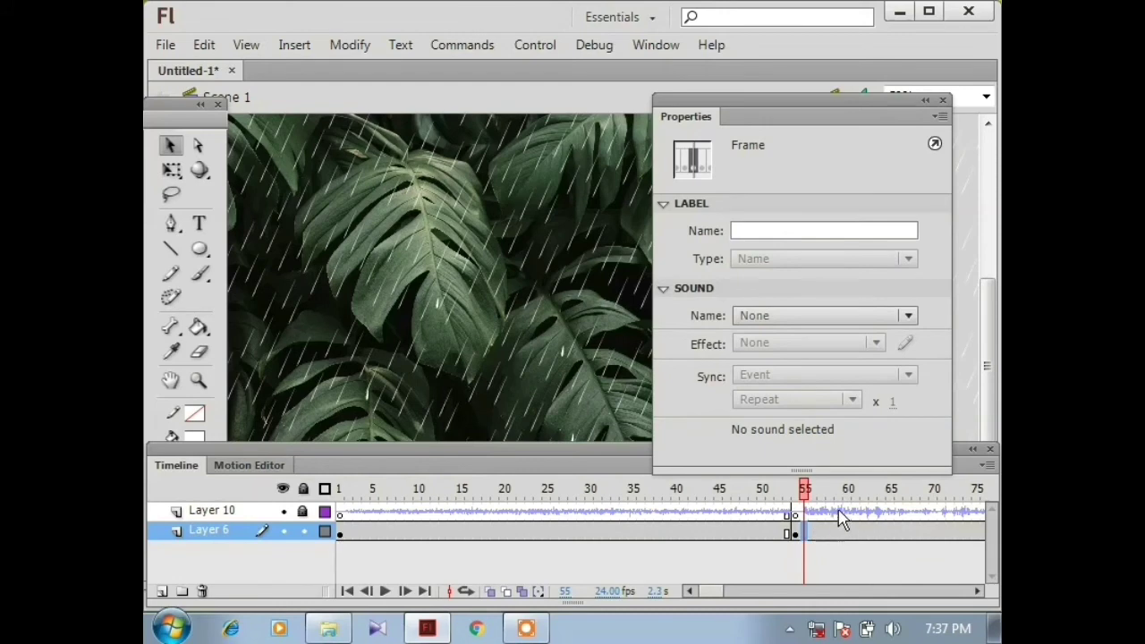
pyautogui.click(567, 333)
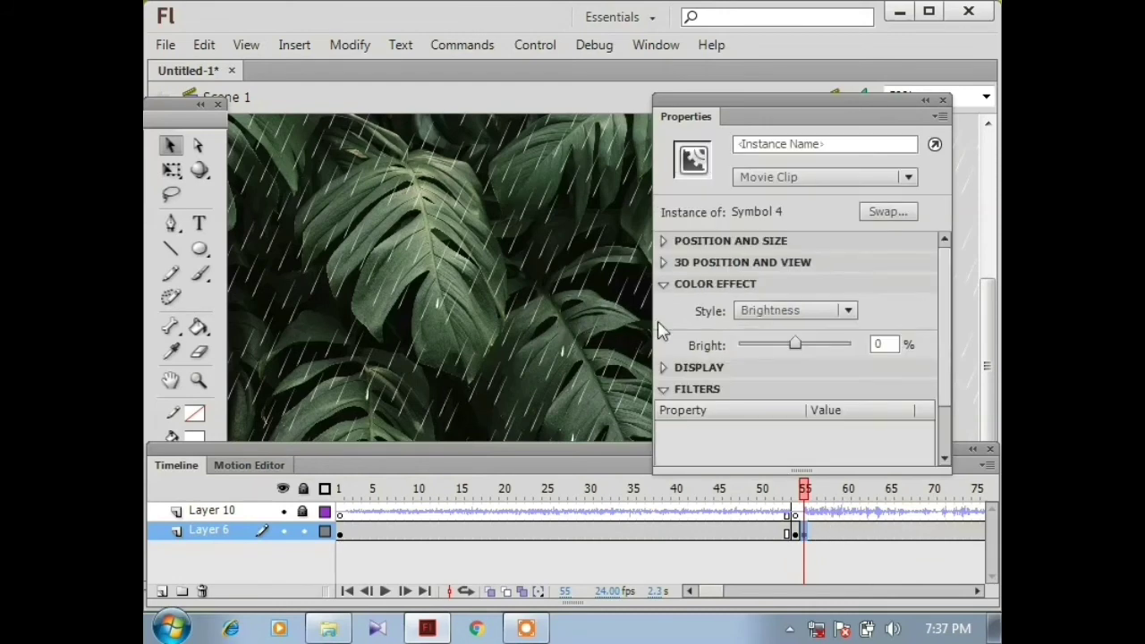
pyautogui.moveTo(802, 353); pyautogui.dragTo(762, 356)
# Step: On Layer 6, copy the bright keyframe at frame 54 to frame 56 and the dark keyframe at frame 55 to frame 57
pyautogui.click(794, 534)
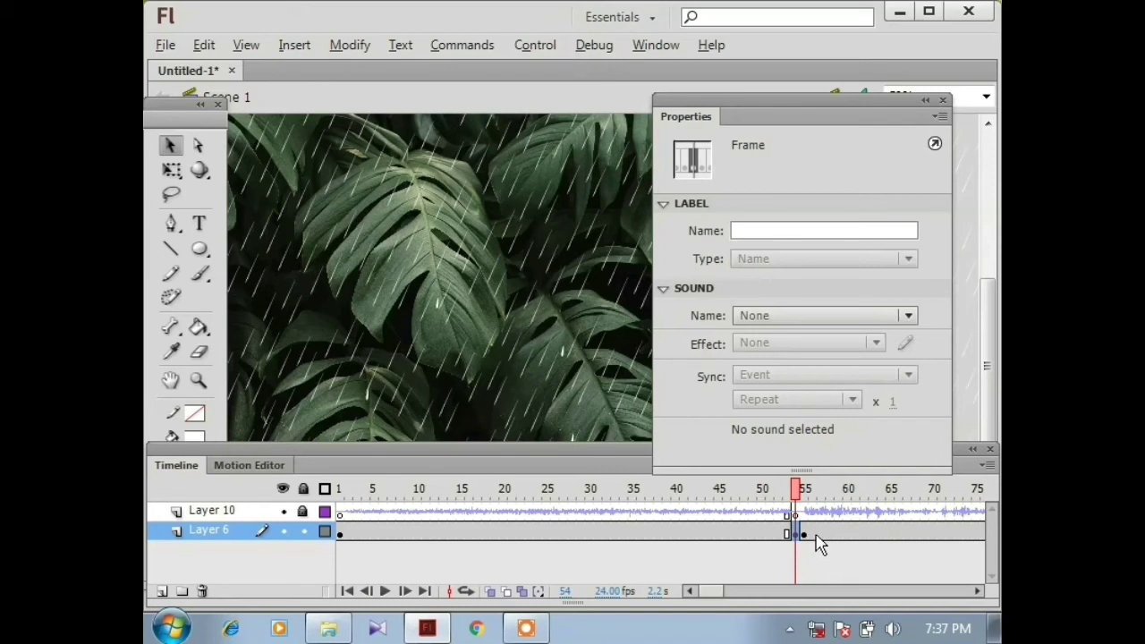
pyautogui.press('F6')
pyautogui.press('F6')
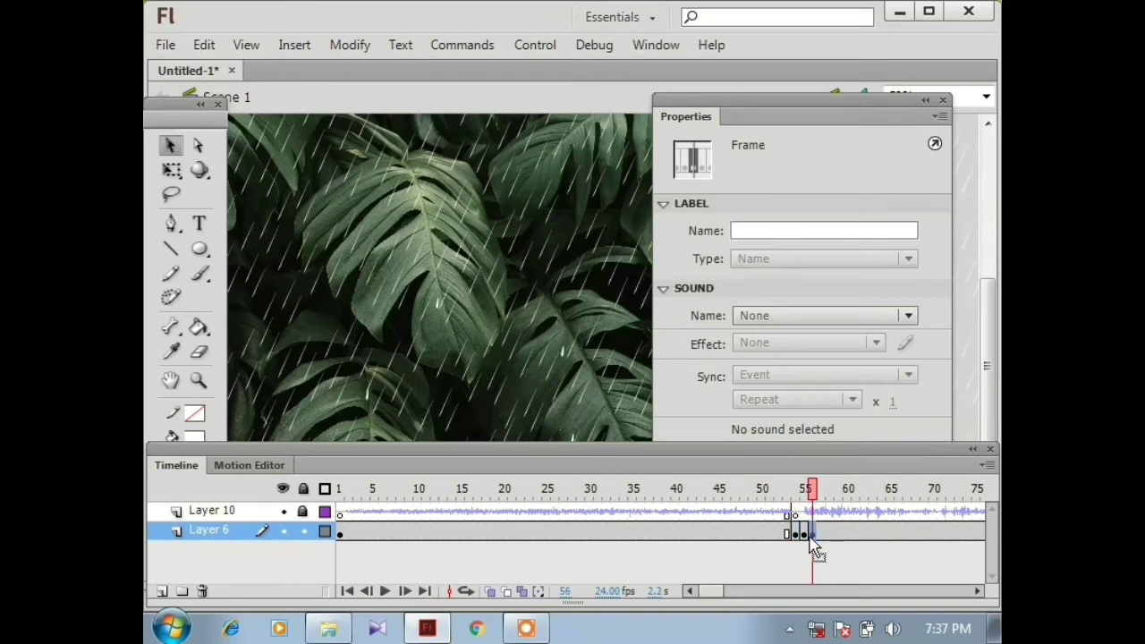
pyautogui.click(805, 540)
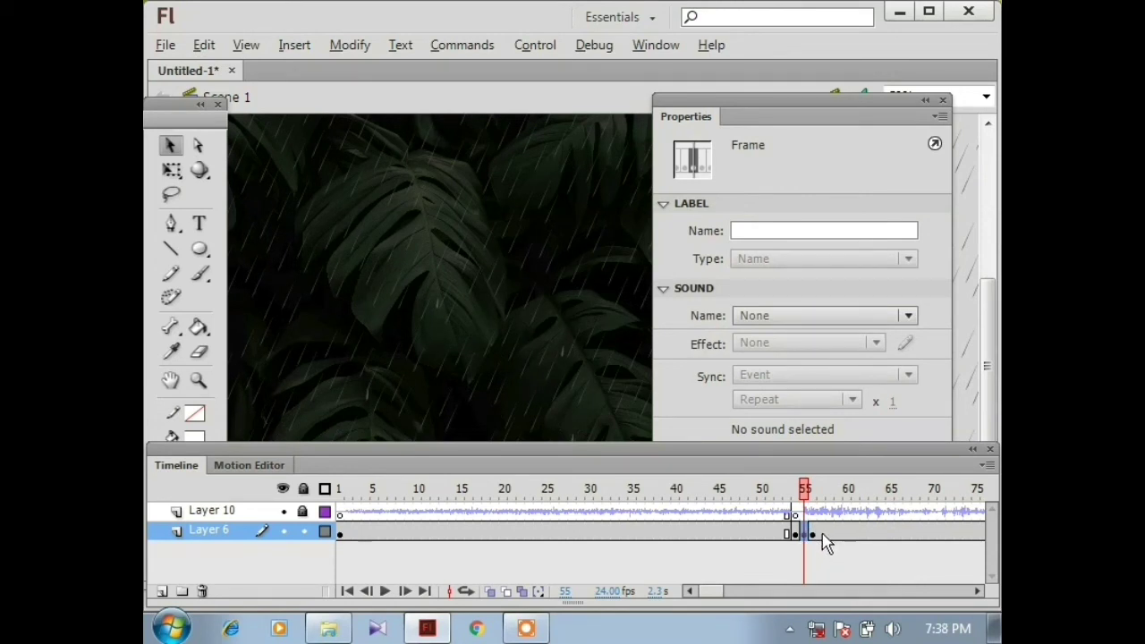
pyautogui.click(822, 537)
pyautogui.press('F6')
# Step: Copy the bright frame 54 to frame 58 on Layer 6 and space the flash keyframes out to frames 54, 56, 58, 59 and 60
pyautogui.click(796, 534)
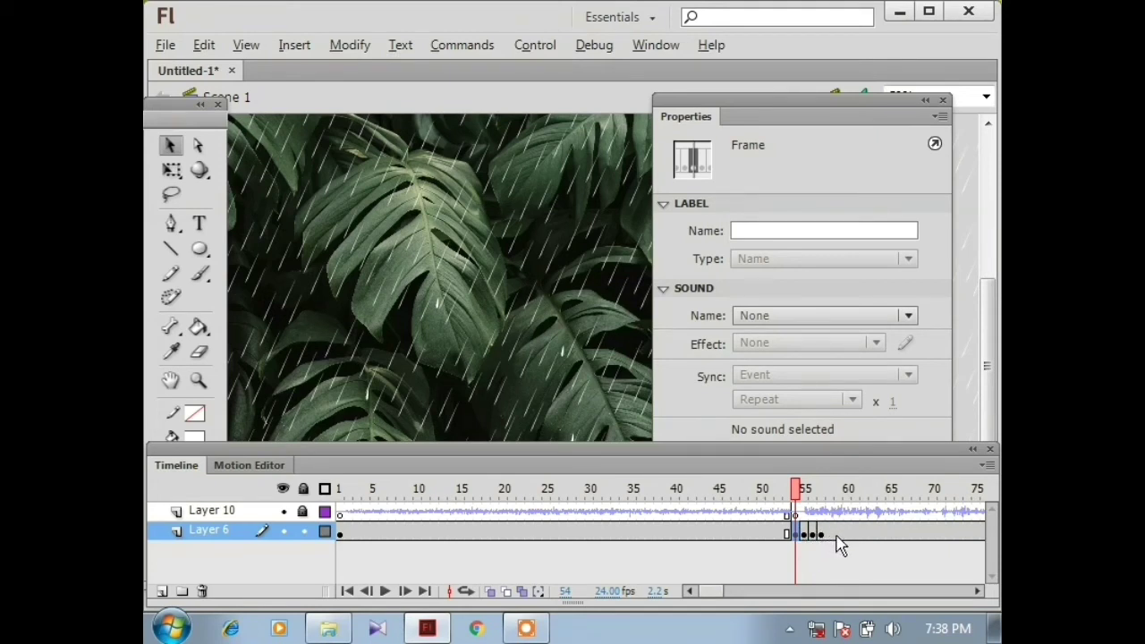
pyautogui.click(827, 535)
pyautogui.moveTo(809, 537); pyautogui.dragTo(825, 542)
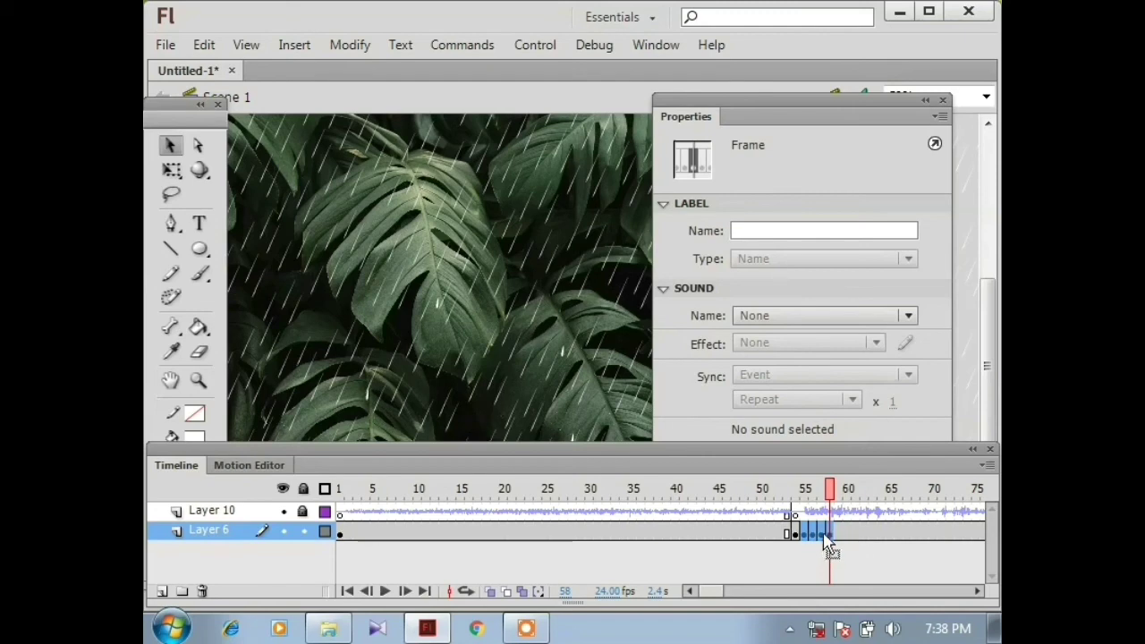
pyautogui.moveTo(829, 549)
pyautogui.mouseDown()
pyautogui.moveTo(815, 547)
pyautogui.moveTo(850, 554)
pyautogui.moveTo(828, 549)
pyautogui.mouseUp()
pyautogui.moveTo(837, 500); pyautogui.dragTo(850, 500)
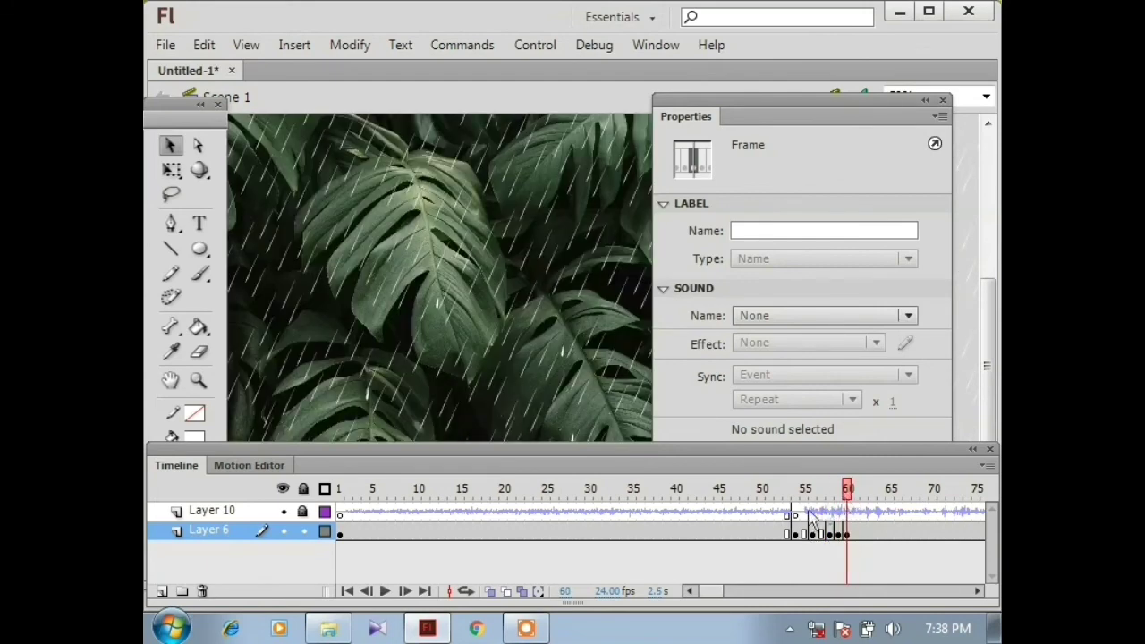
# Step: Copy the dimmed frame 52 of Layer 6 to frame 61, and shift the keyframes at frames 59 to 61 one frame later
pyautogui.click(780, 536)
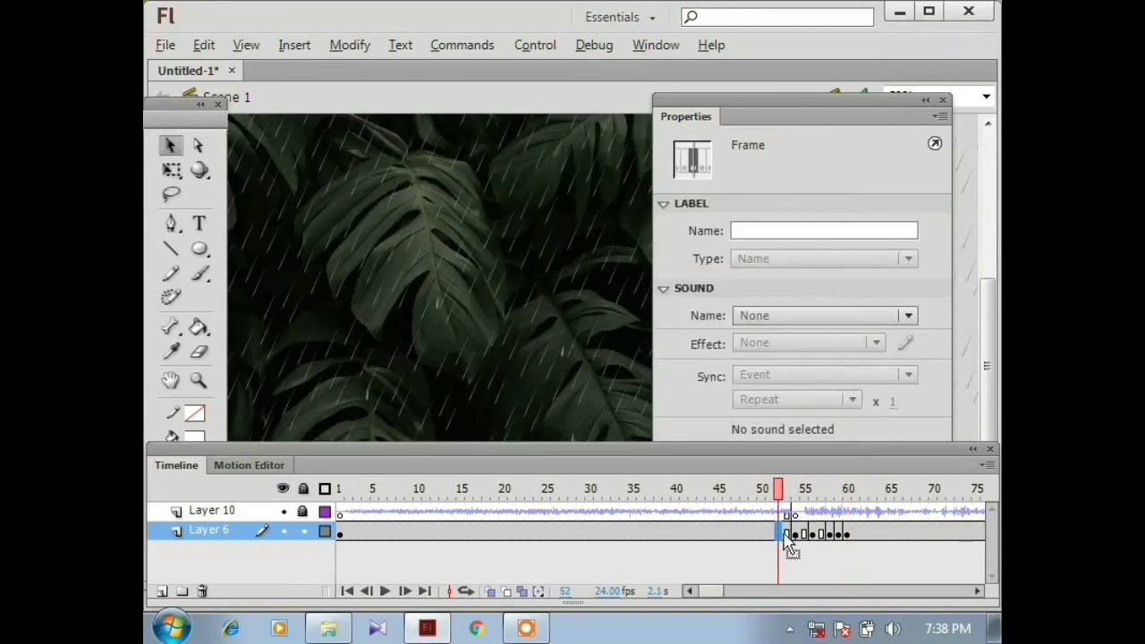
pyautogui.click(856, 534)
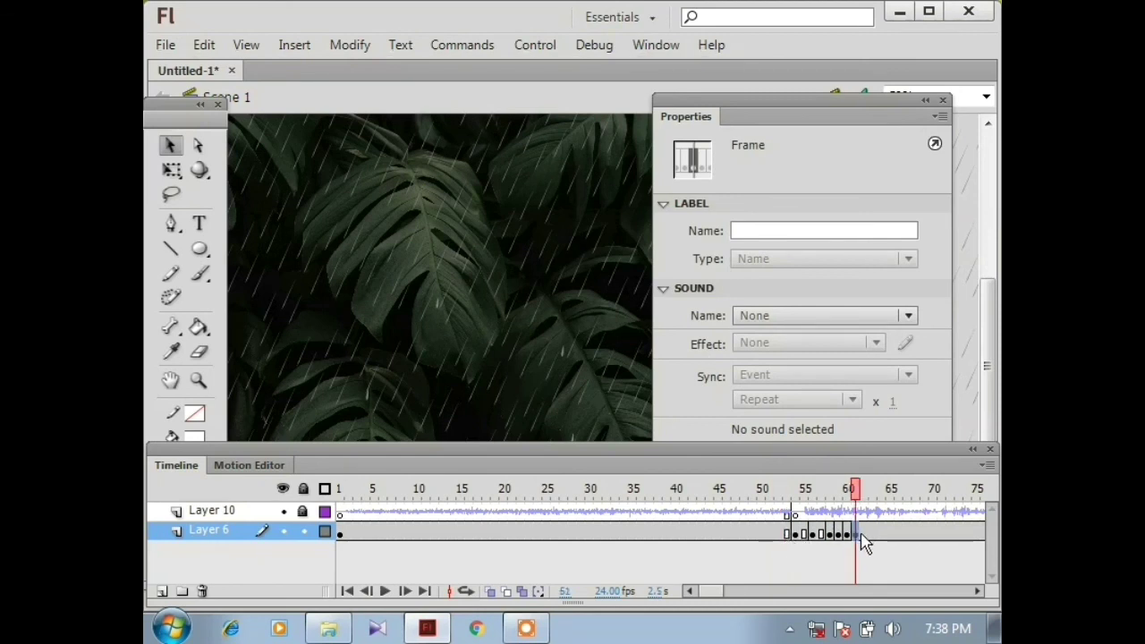
pyautogui.click(841, 535)
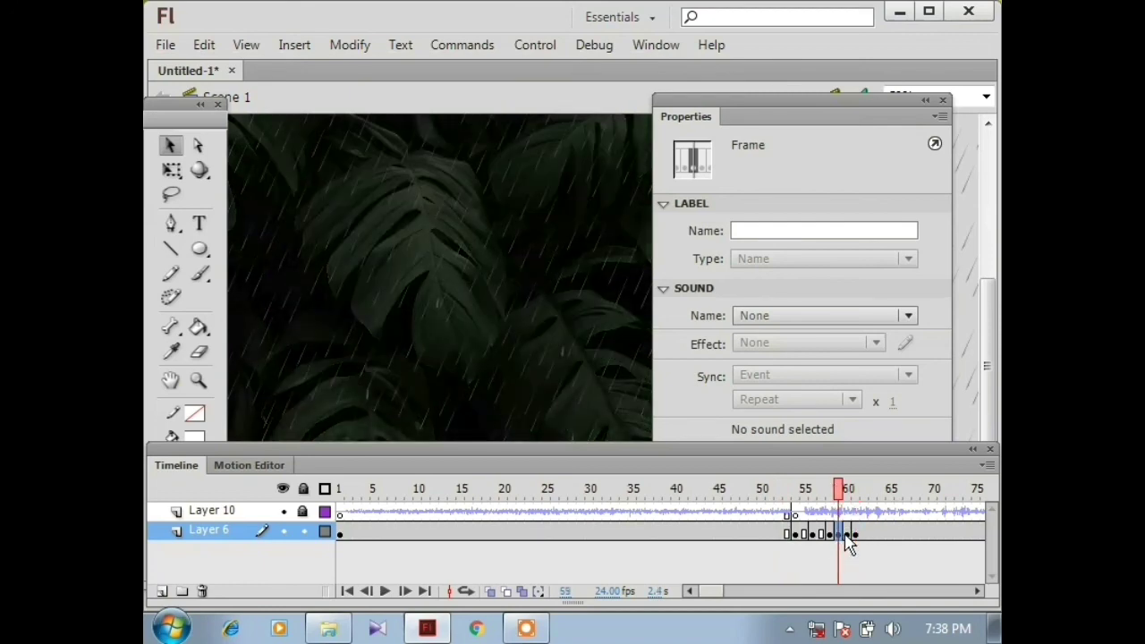
pyautogui.click(852, 534)
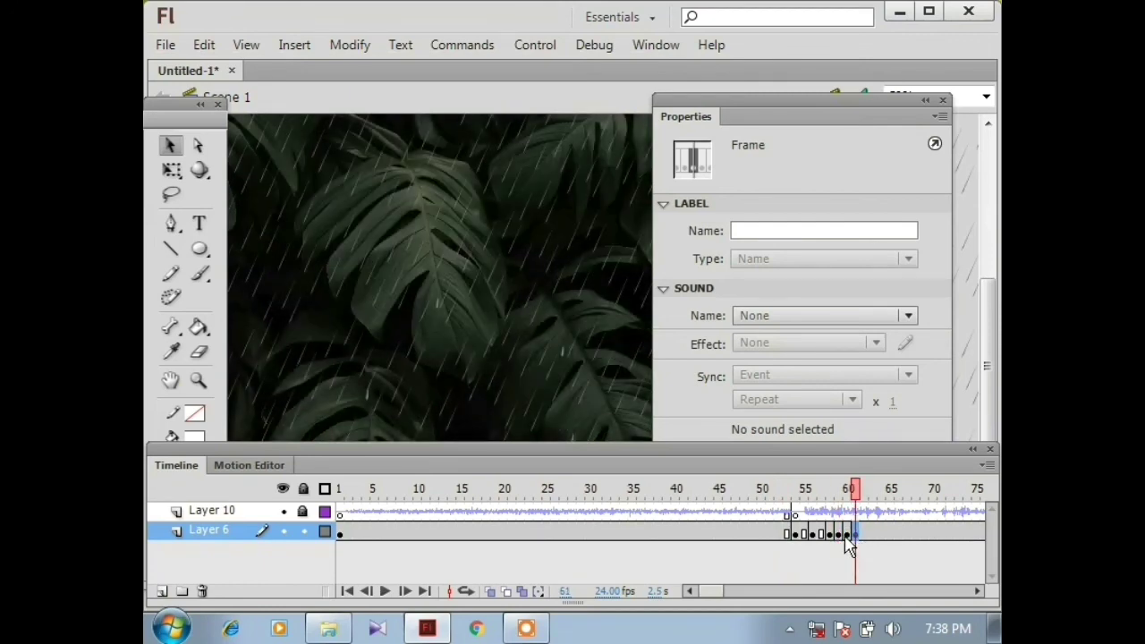
pyautogui.moveTo(852, 535); pyautogui.dragTo(844, 537)
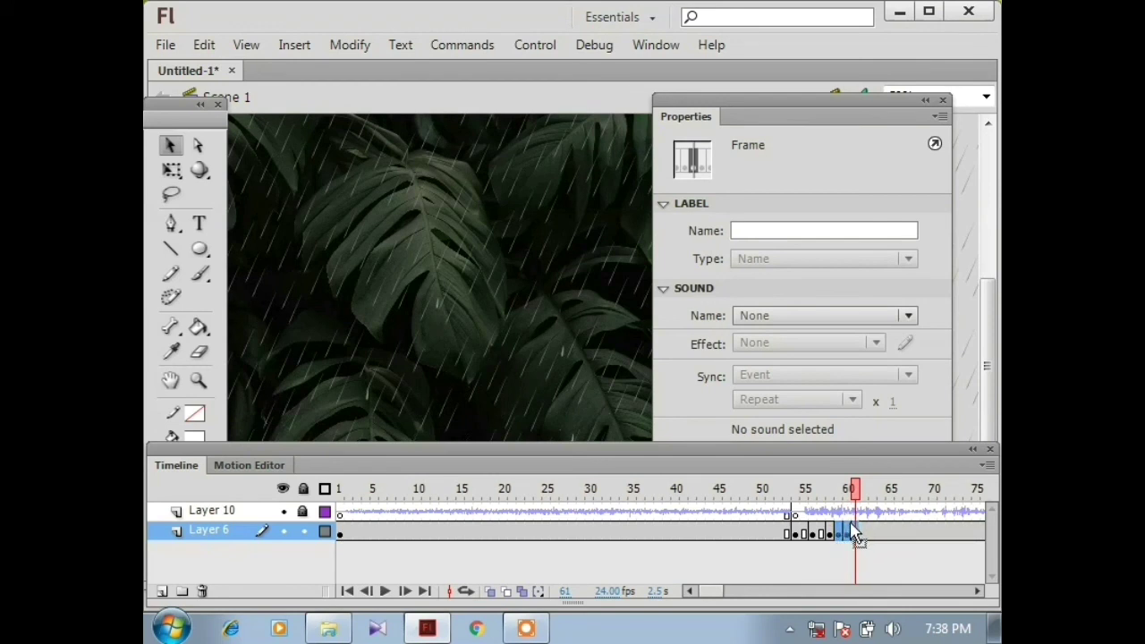
pyautogui.moveTo(853, 533); pyautogui.dragTo(863, 534)
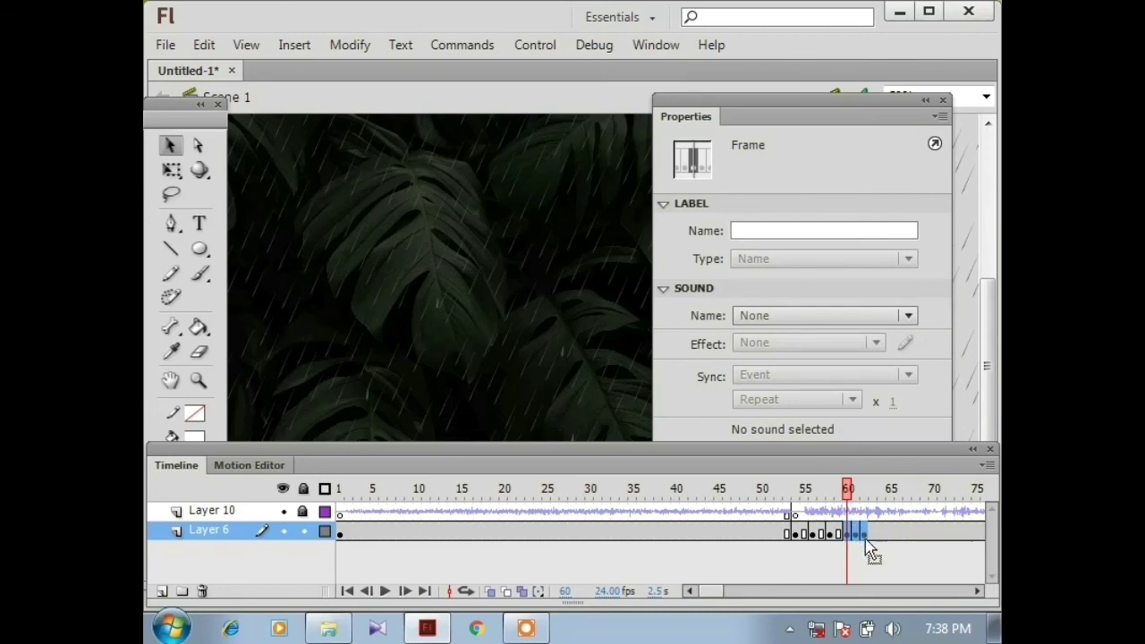
# Step: Shift the whole block of flash keyframes at frames 54 to 62 on Layer 6 two frames later, starting at frame 56
pyautogui.click(800, 534)
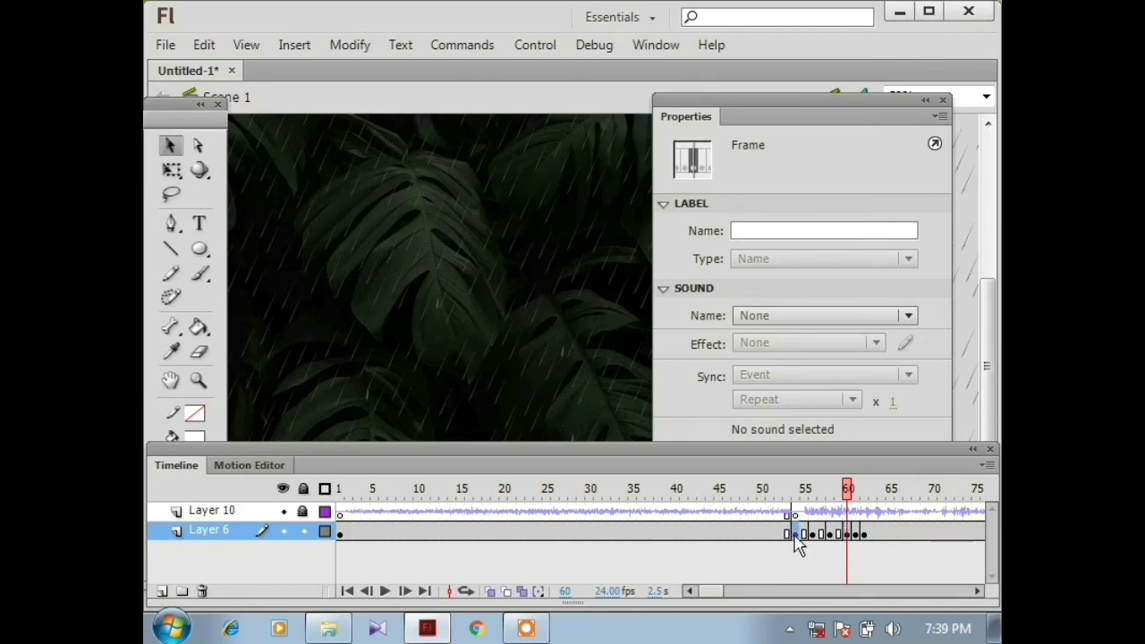
pyautogui.moveTo(829, 540)
pyautogui.mouseDown()
pyautogui.moveTo(864, 542)
pyautogui.moveTo(824, 545)
pyautogui.moveTo(850, 545)
pyautogui.mouseUp()
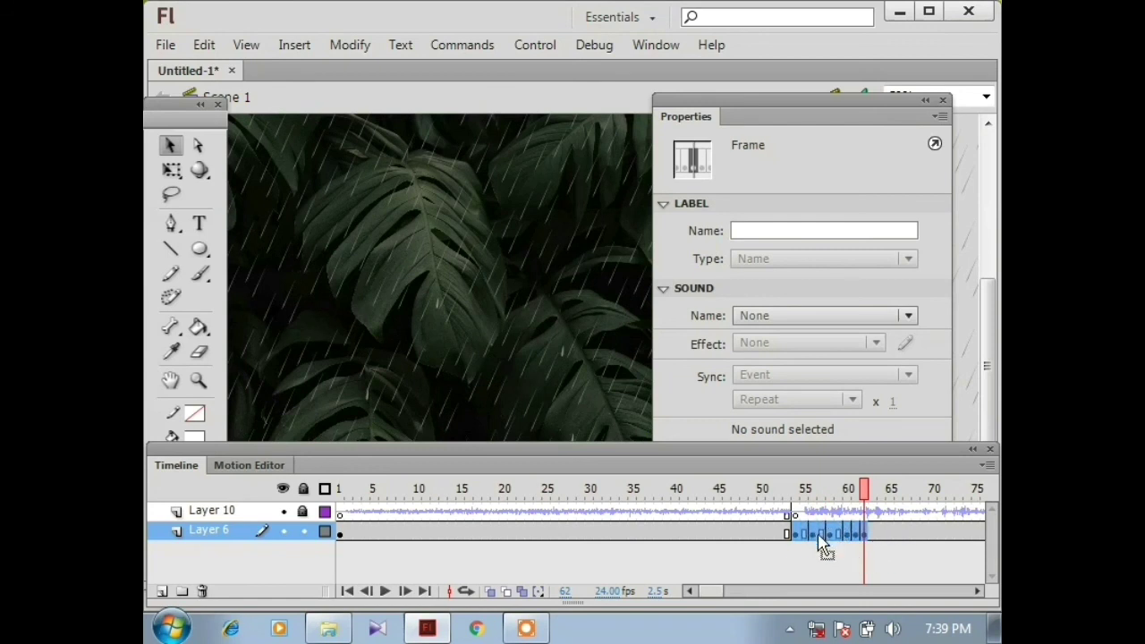
pyautogui.moveTo(801, 547); pyautogui.dragTo(816, 554)
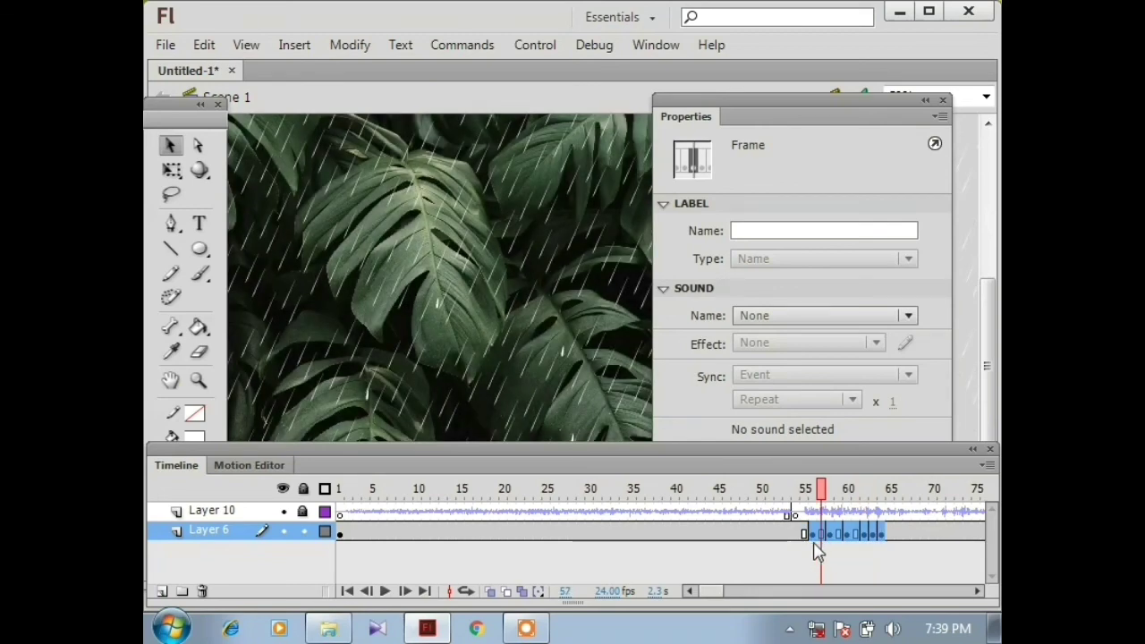
# Step: Deselect the frames, close the properties, and run a test movie to check the flash timing
pyautogui.click(751, 556)
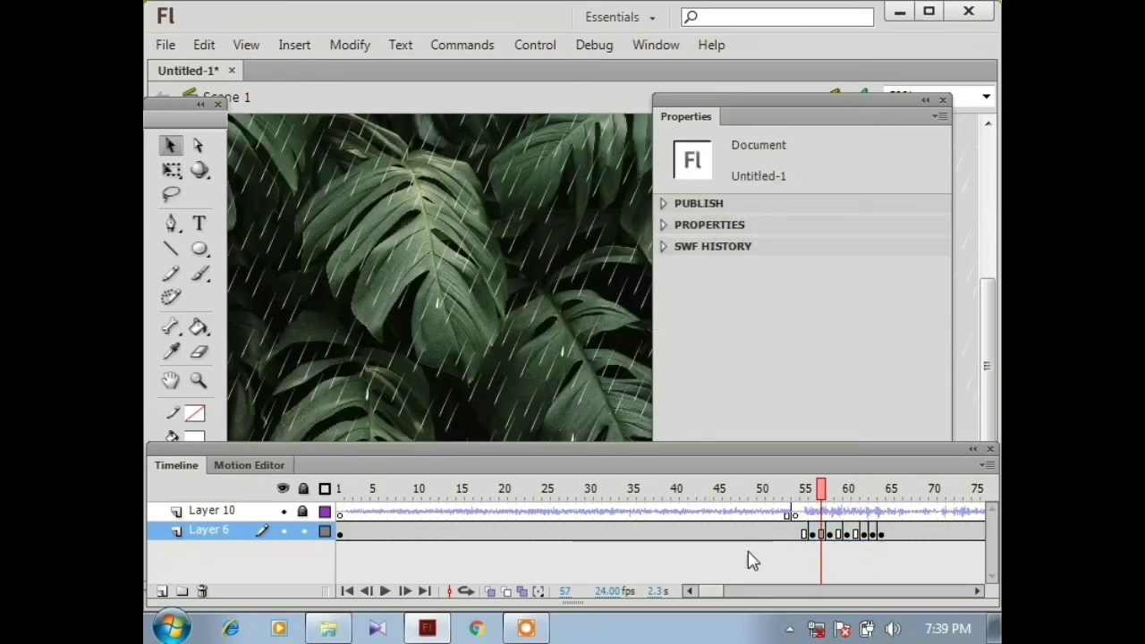
pyautogui.click(942, 102)
pyautogui.hotkey('ctrl', 'Return')
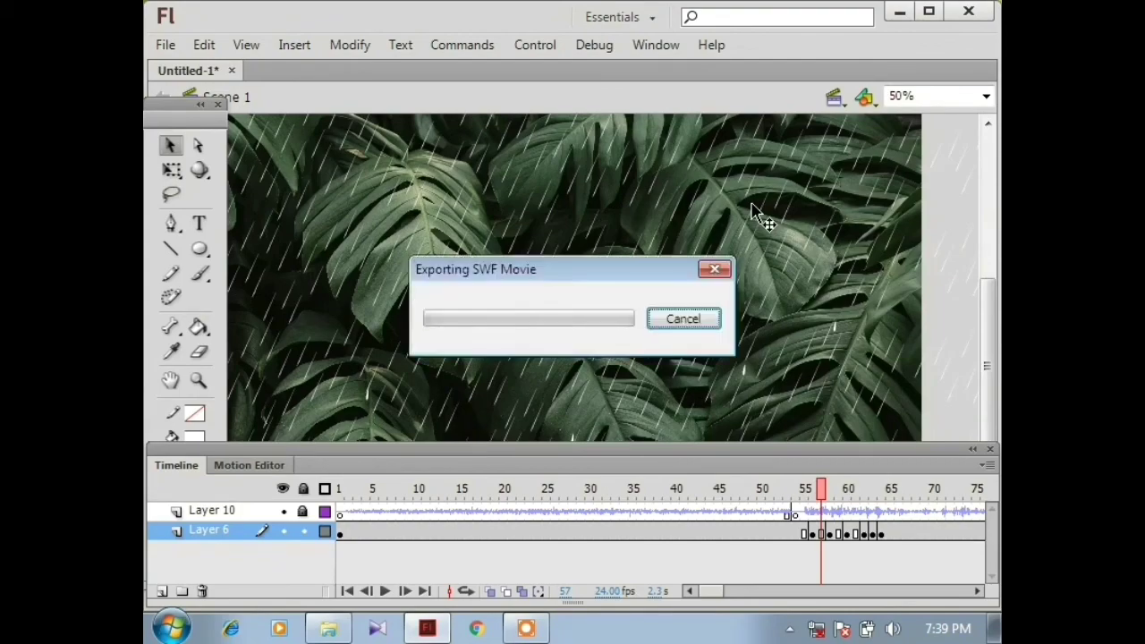